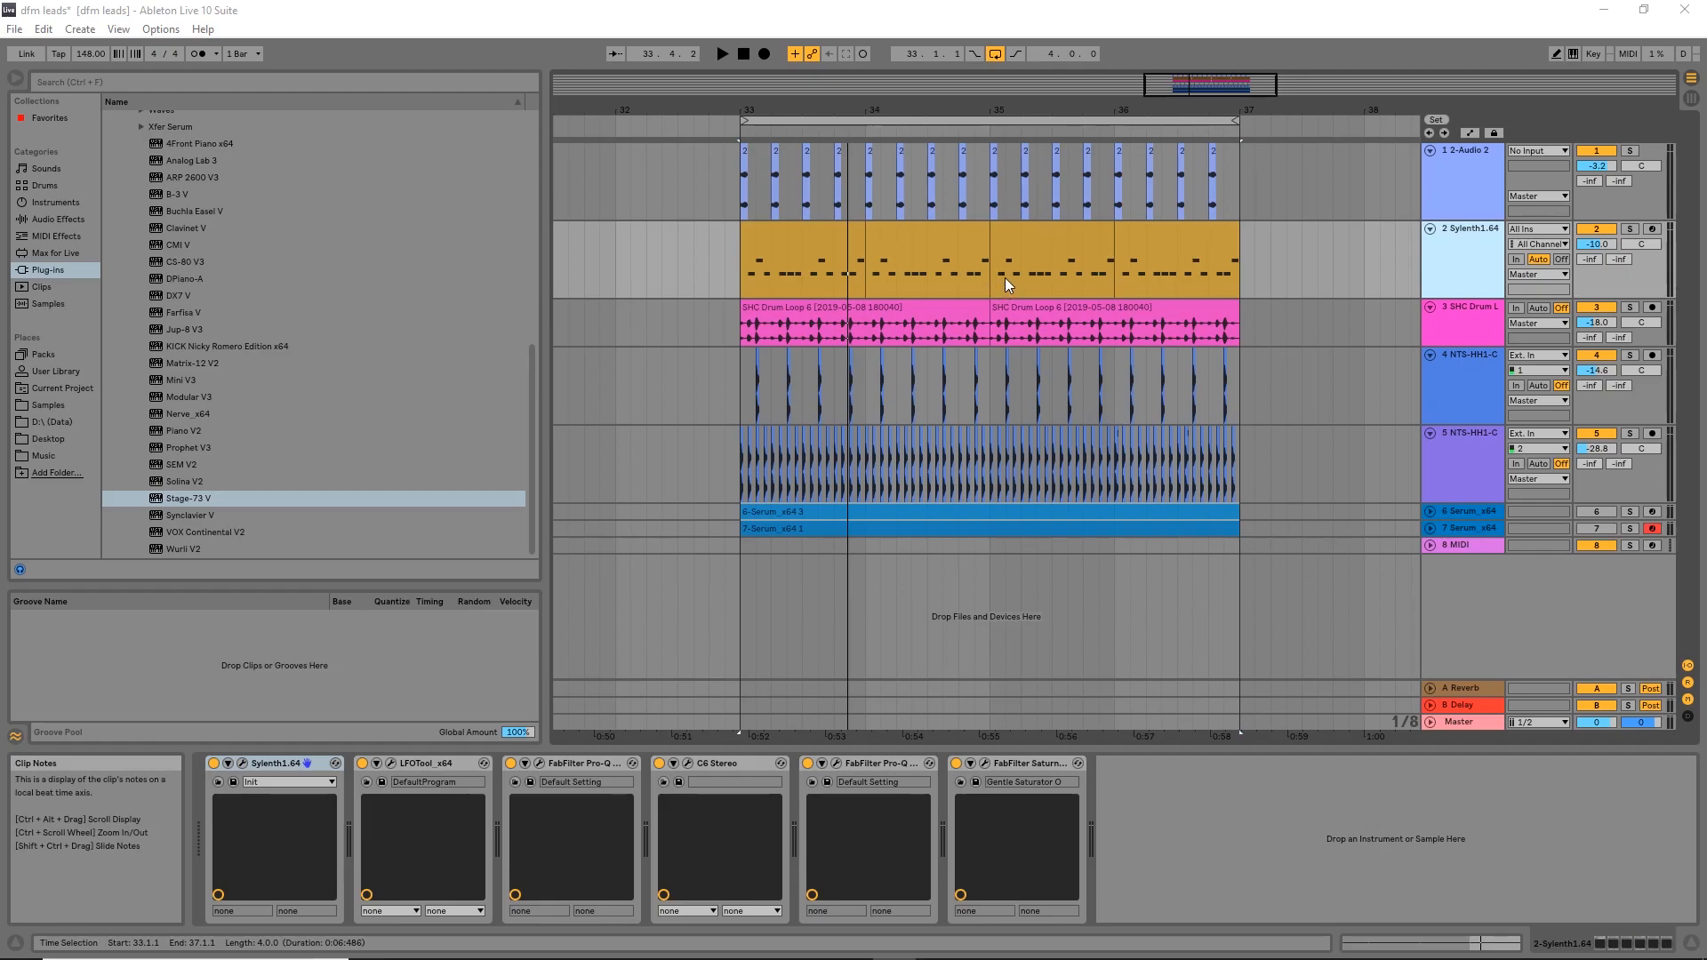
# Step: Select the first Sylenth clip at bar 33 and play the loop to audition the existing arrangement
pyautogui.hscroll(2, 996, 281)
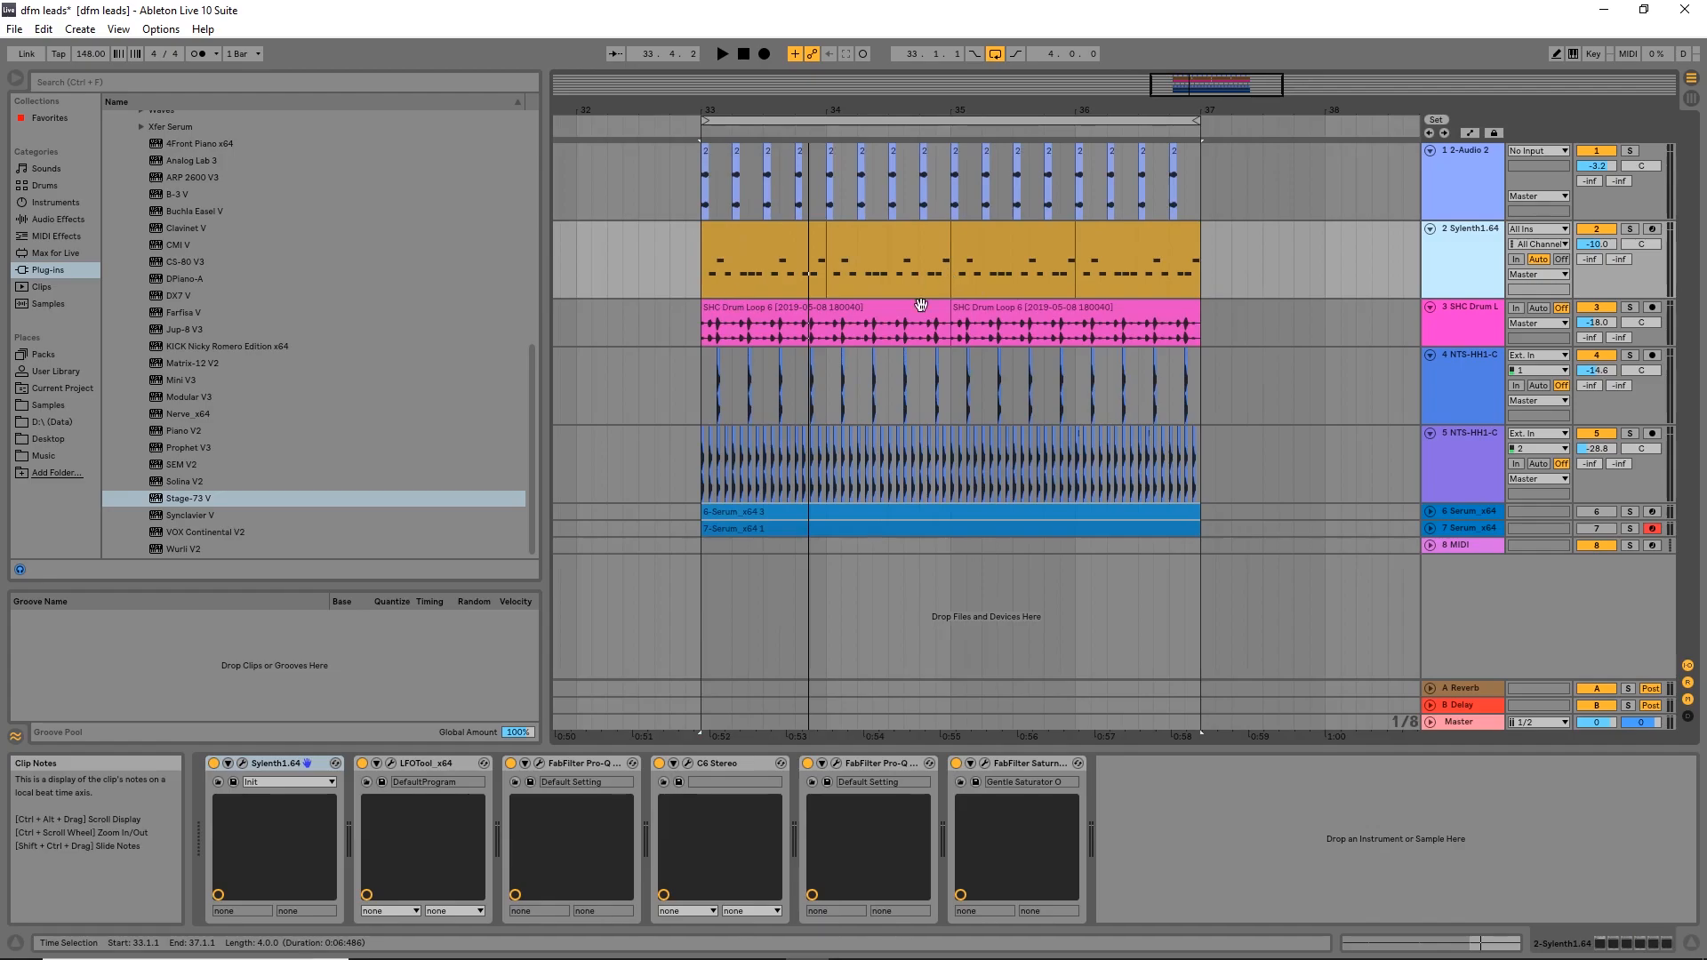
pyautogui.click(740, 242)
pyautogui.press('space')
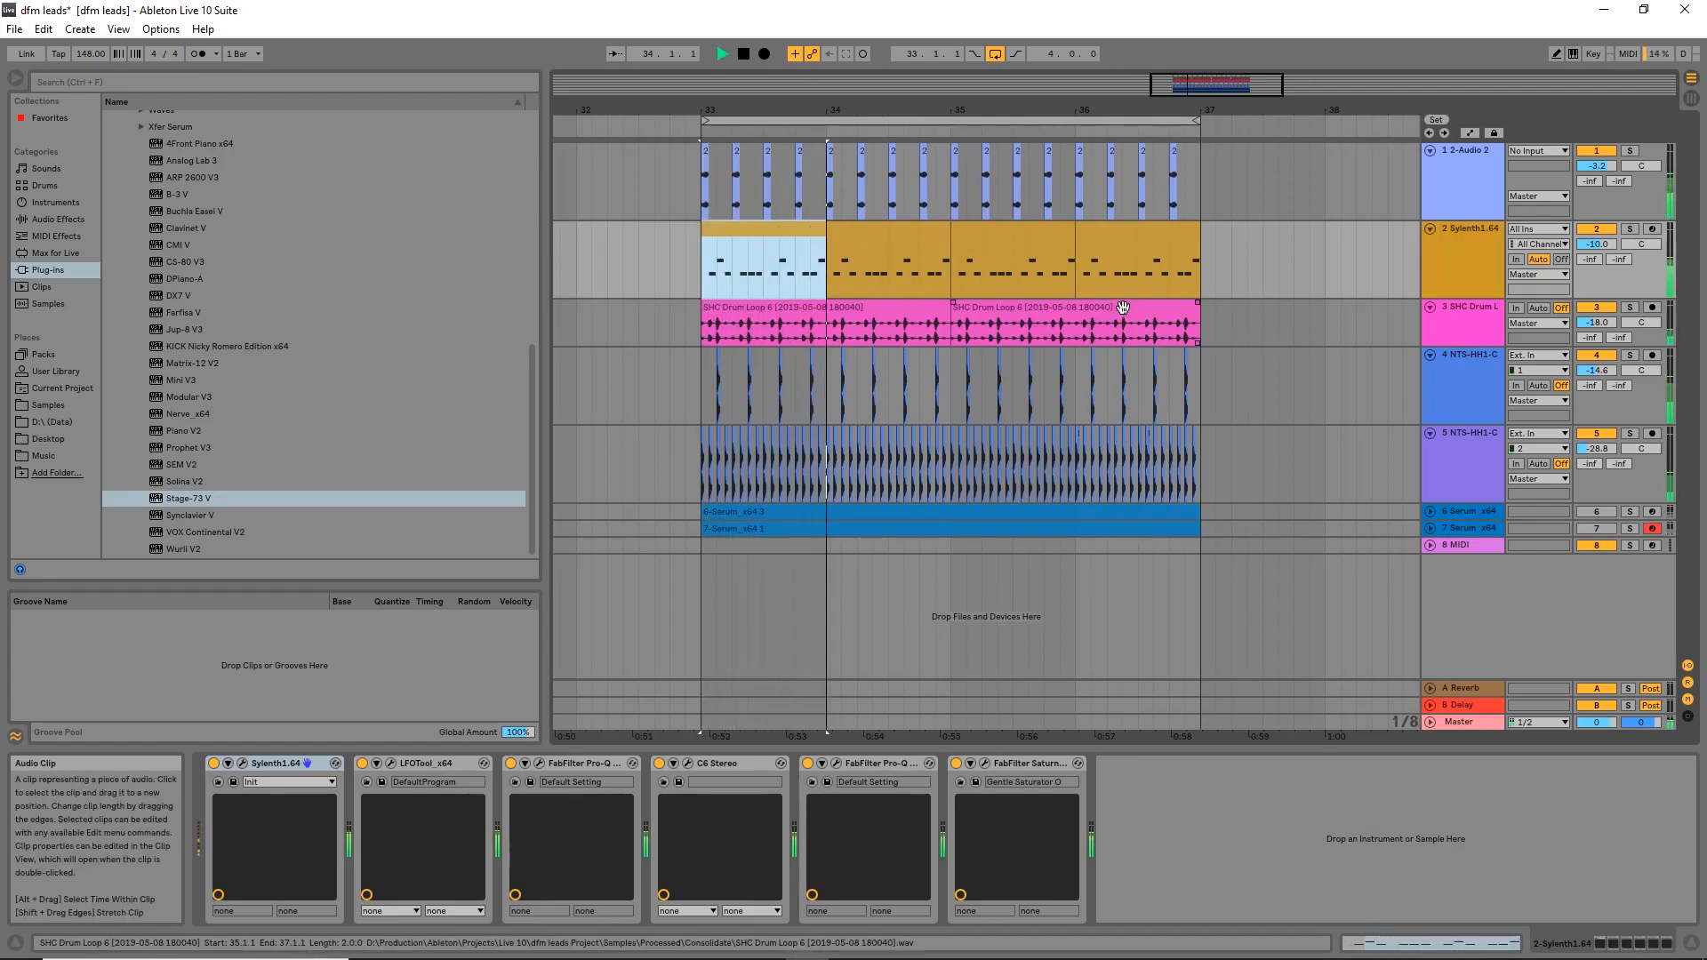
pyautogui.press('space')
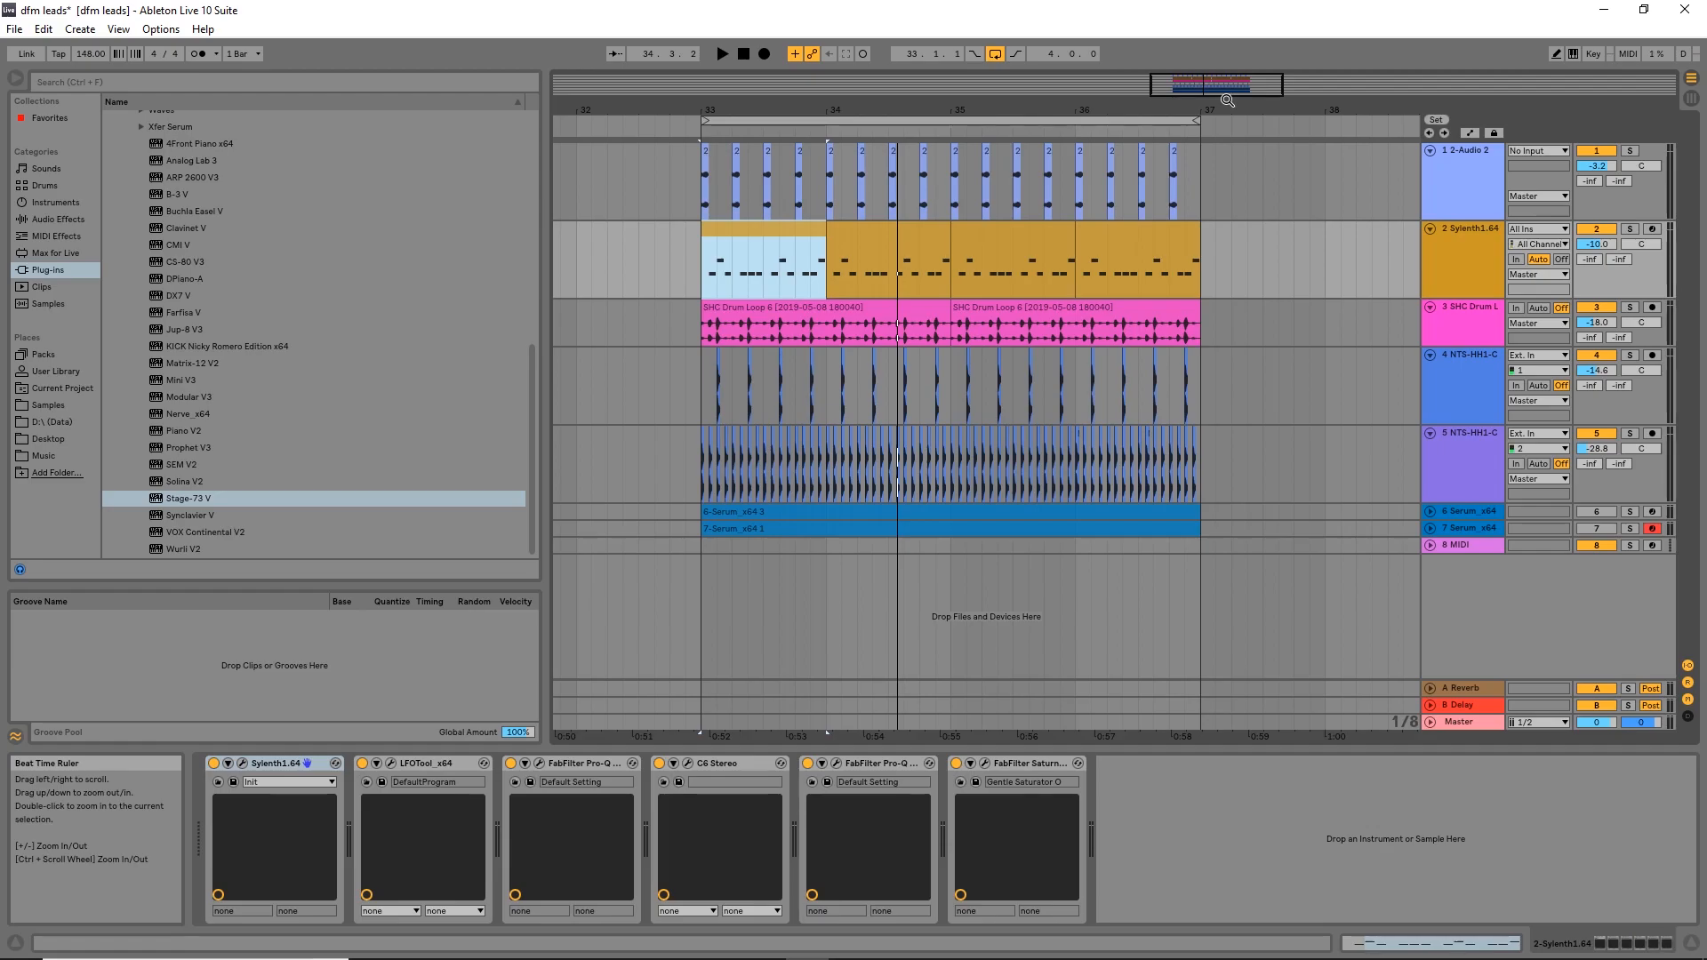
# Step: Activate the first Serum track (track 6) and audition it in the mix and then soloed
pyautogui.moveTo(1227, 100); pyautogui.dragTo(1005, 327)
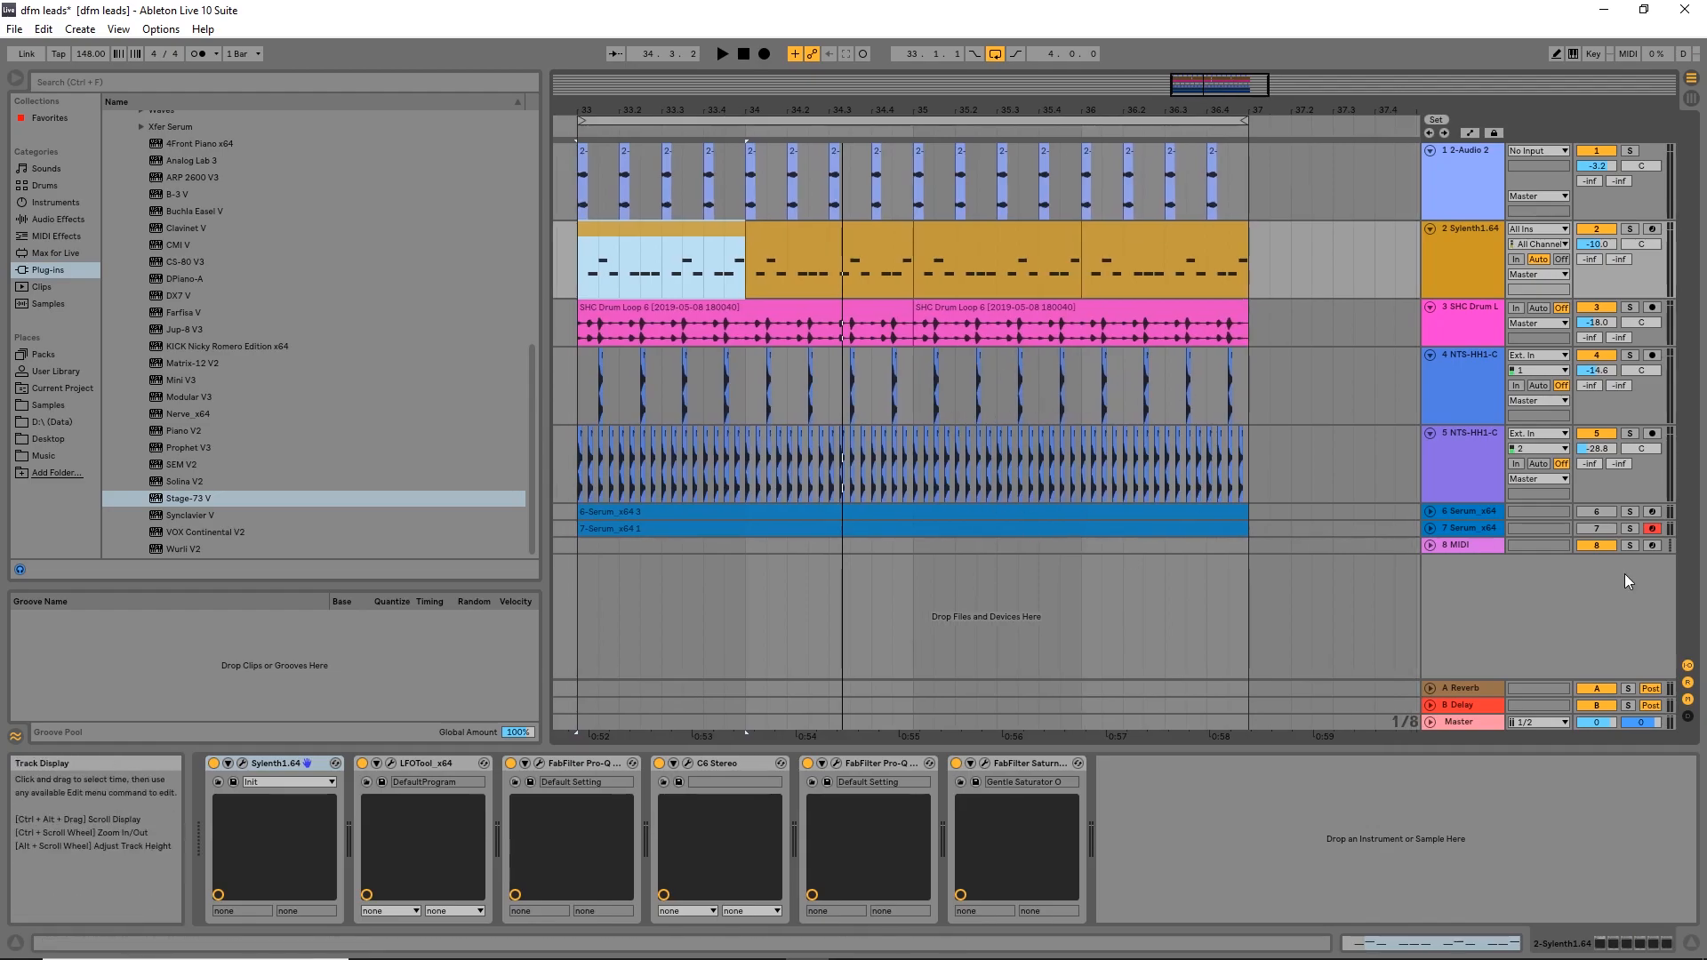
pyautogui.click(805, 514)
pyautogui.press('space')
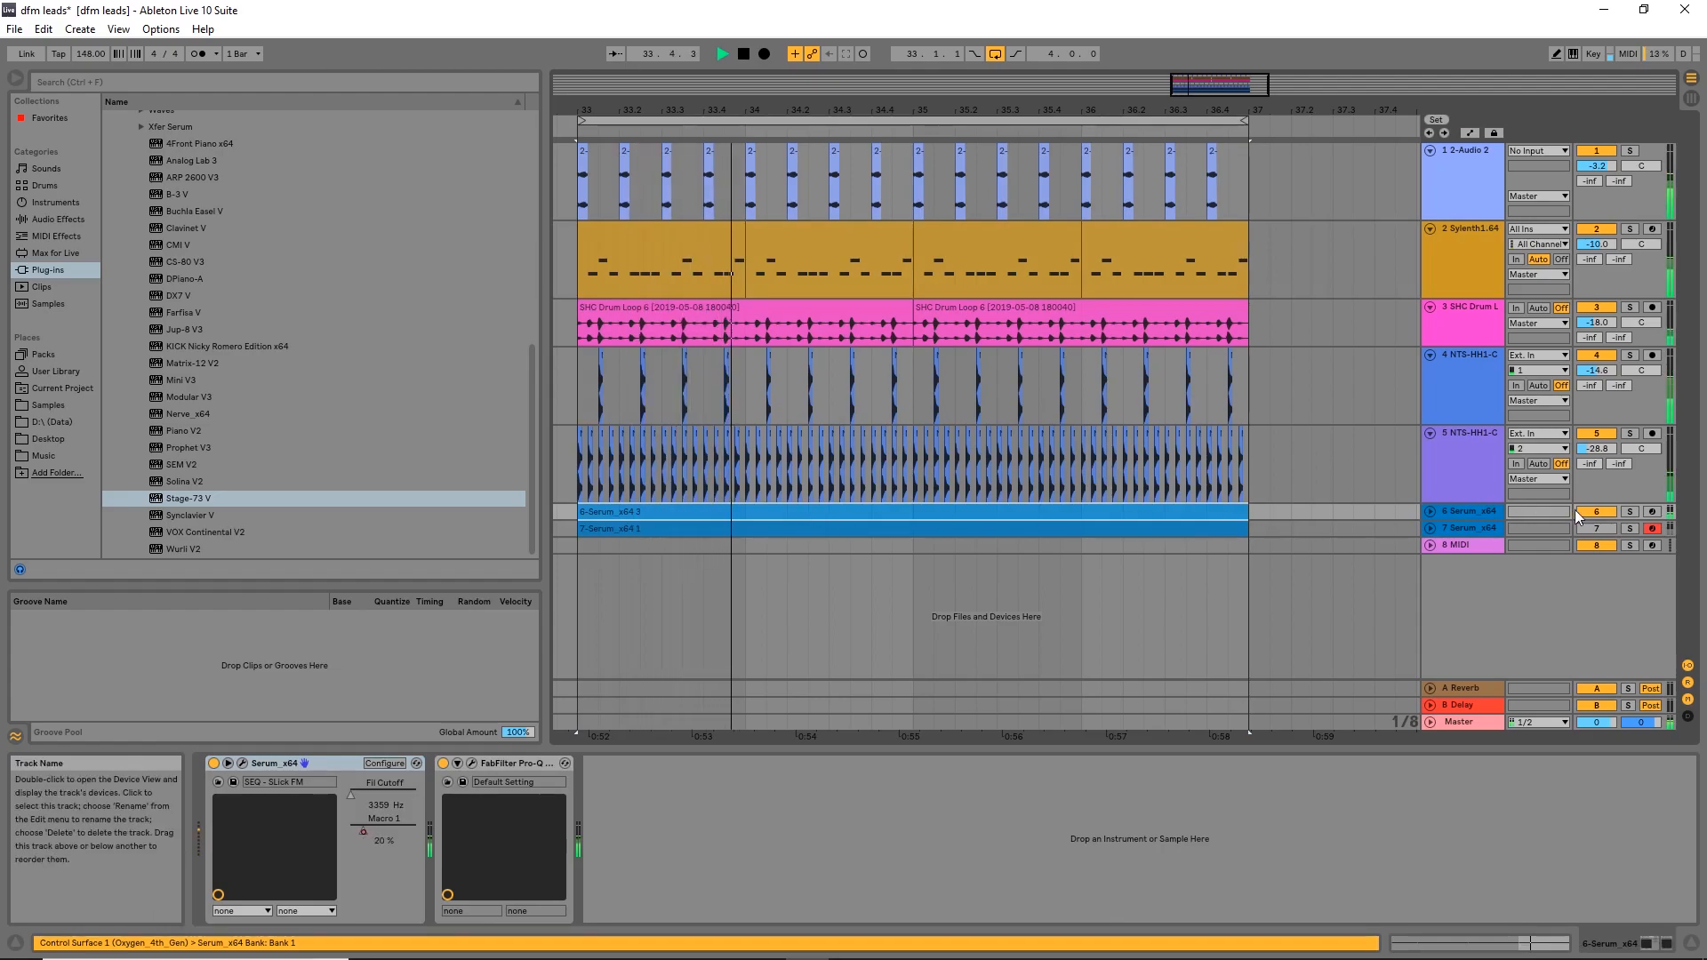
pyautogui.press('space')
pyautogui.click(1629, 514)
pyautogui.press('space')
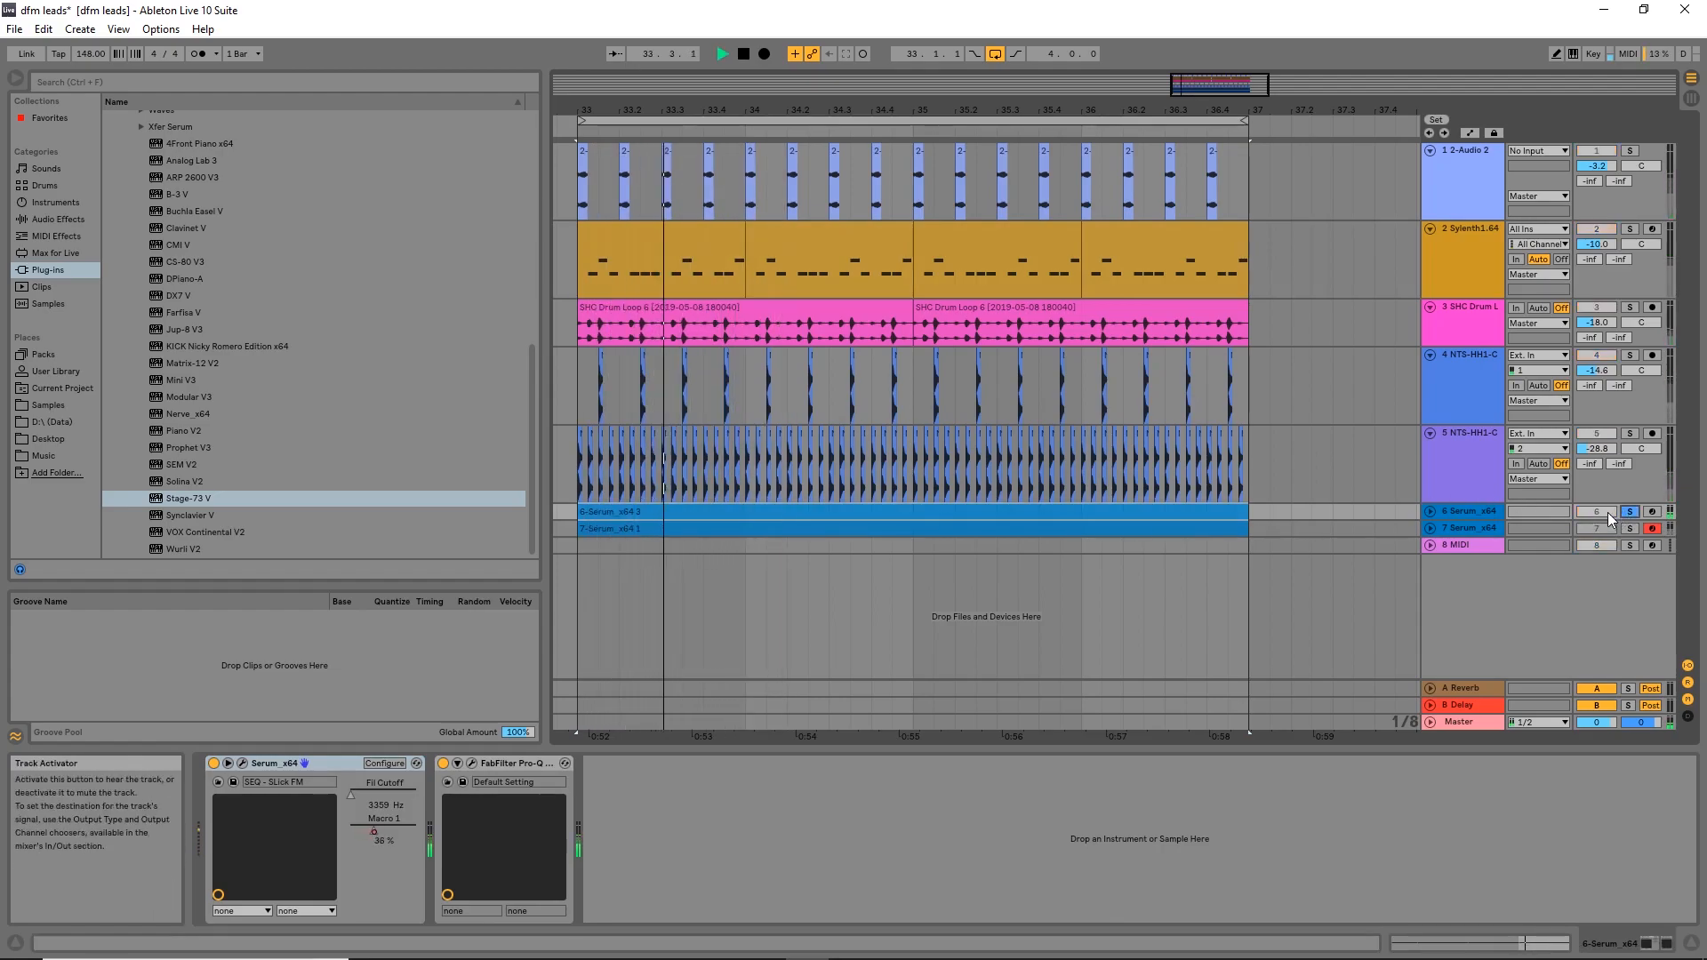
# Step: Set the volume of the first Serum track to about -8.1 dB, checking it soloed and in the full mix
pyautogui.click(1430, 512)
pyautogui.moveTo(1594, 528); pyautogui.dragTo(1593, 521)
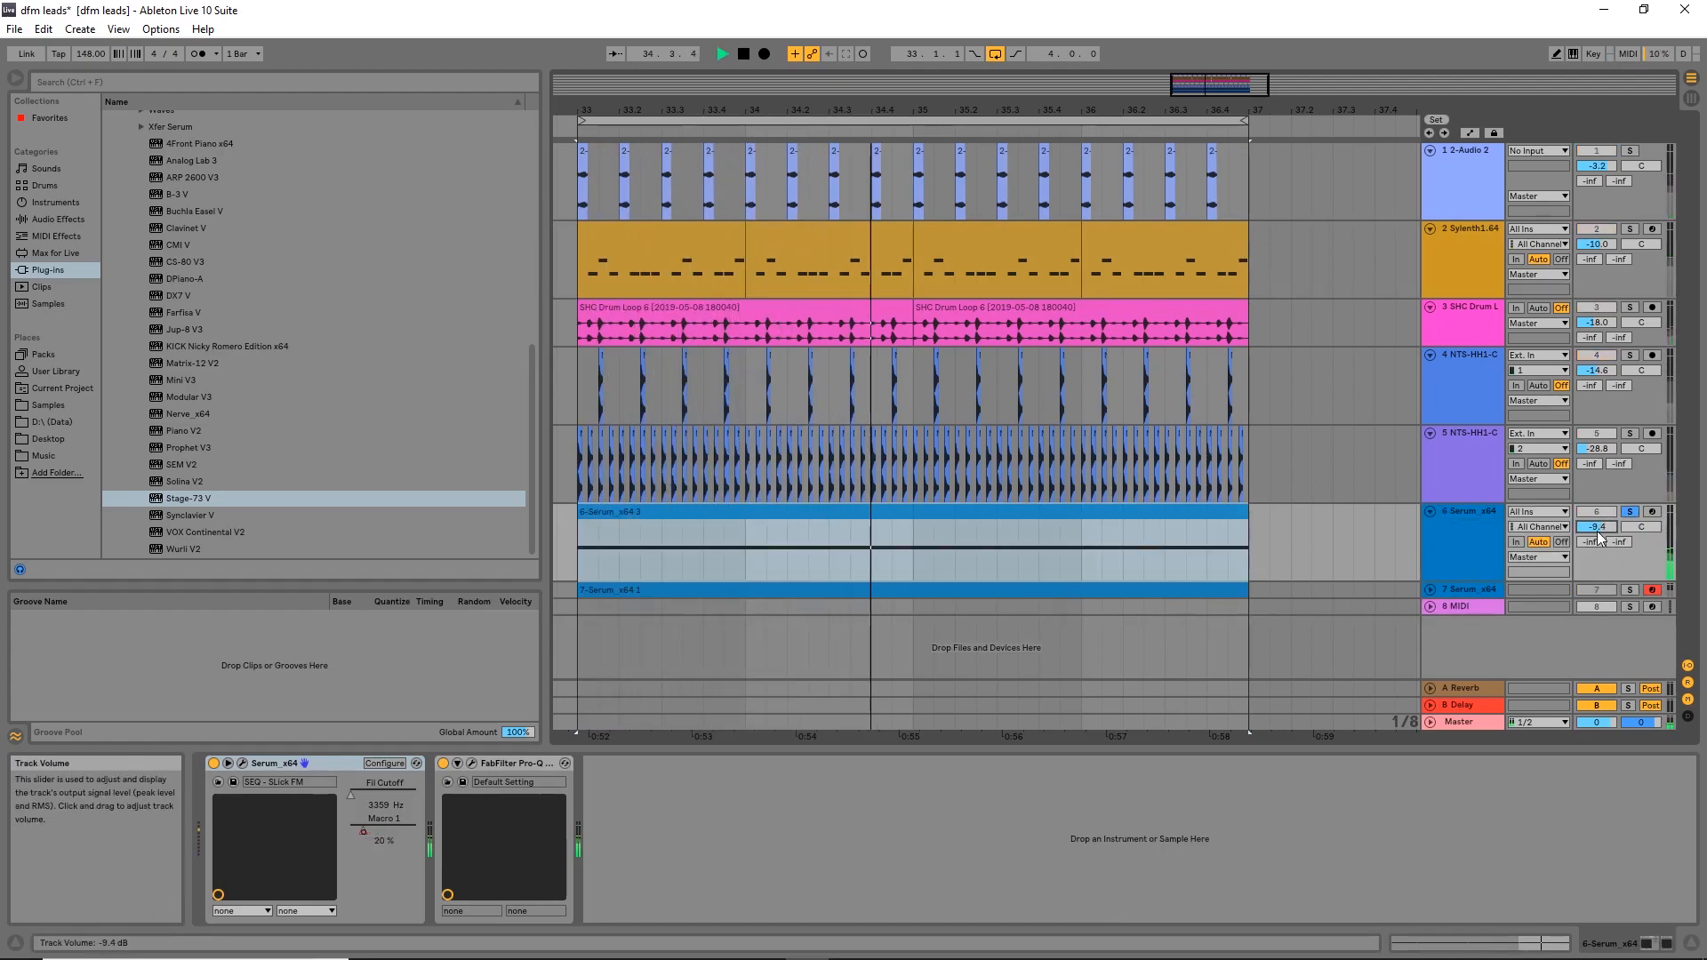
pyautogui.click(1430, 513)
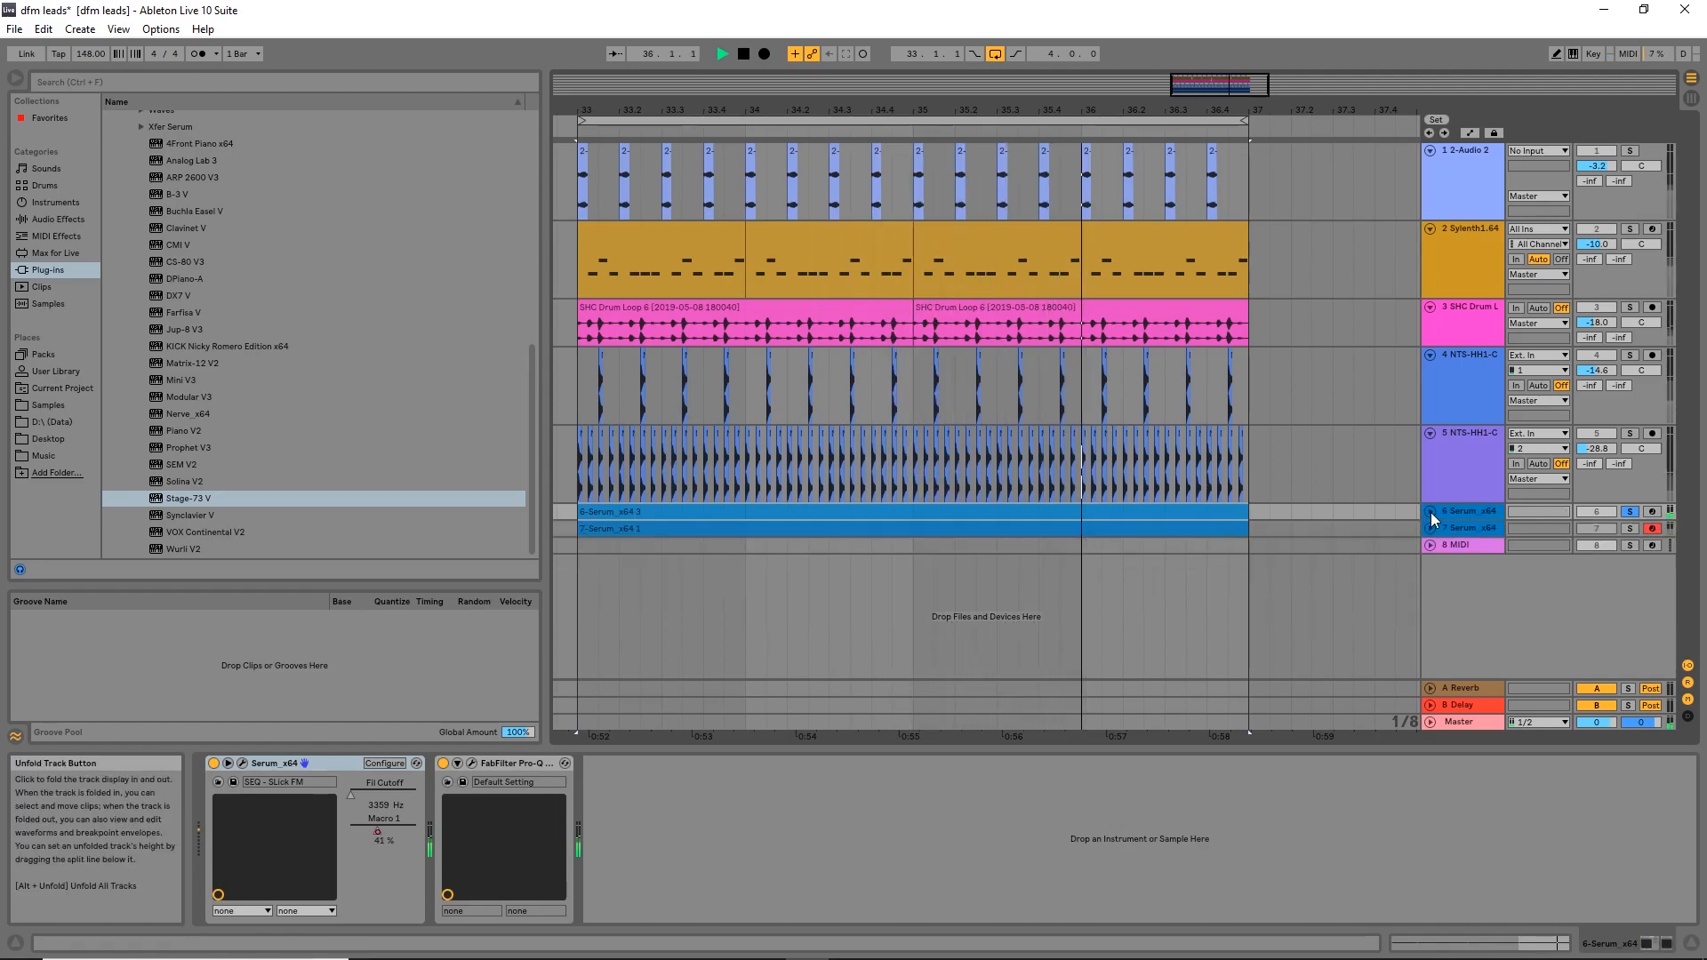
pyautogui.press('space')
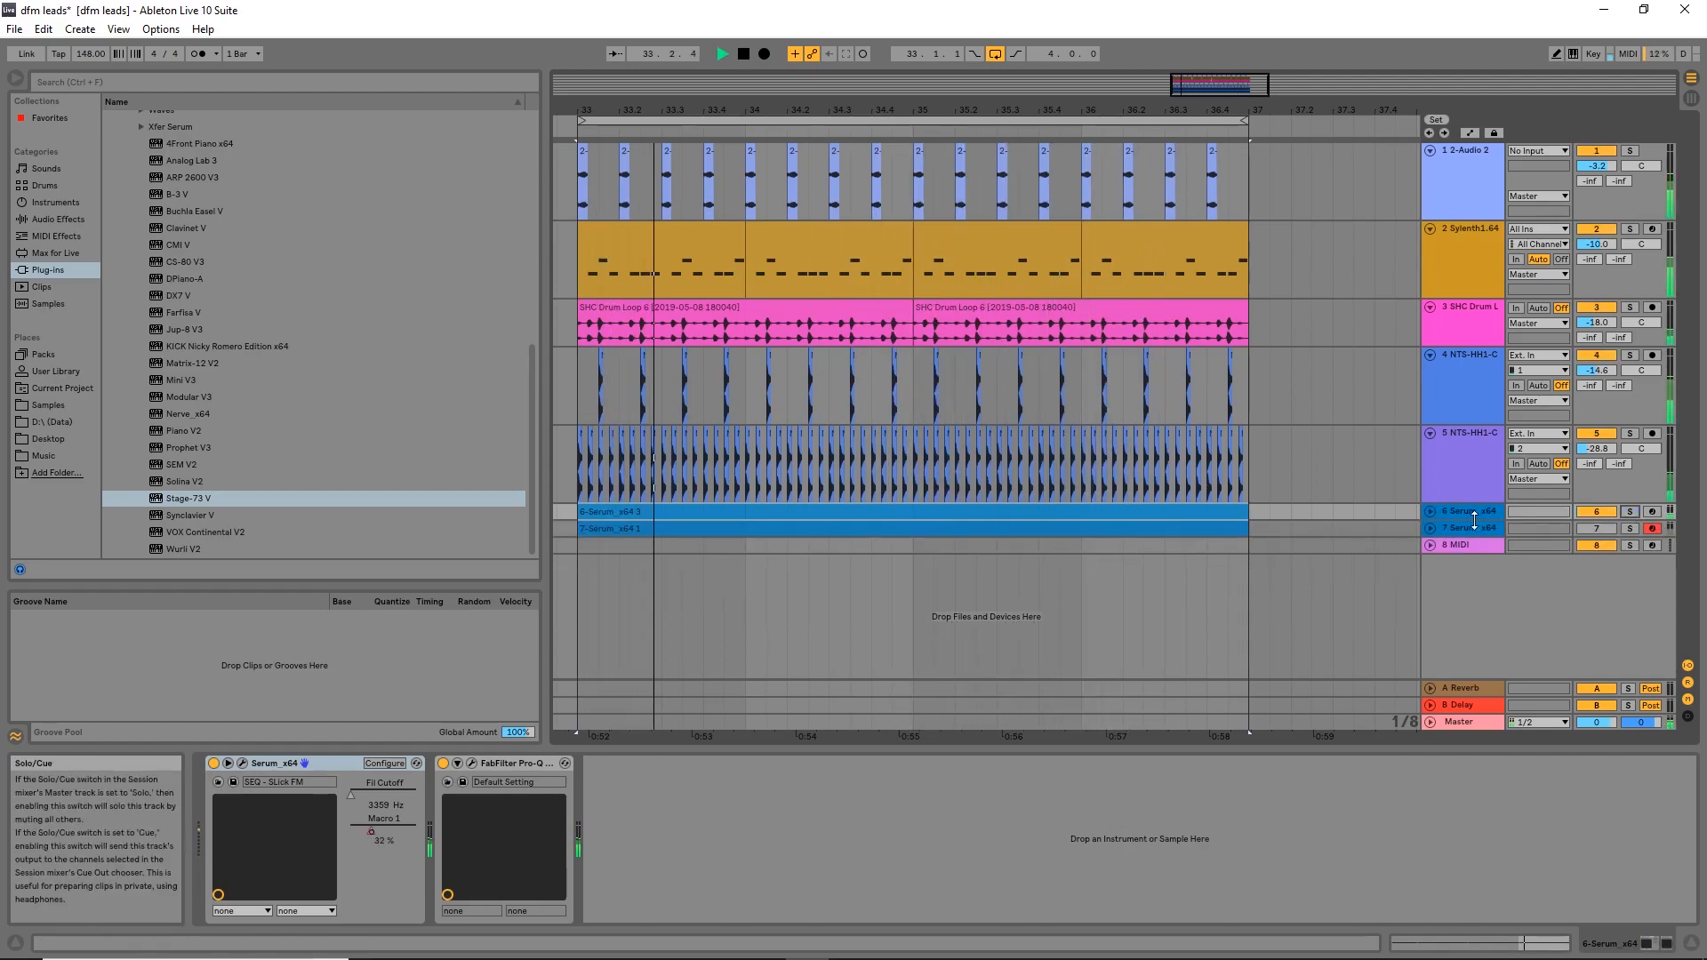
pyautogui.click(1430, 511)
pyautogui.moveTo(1593, 533); pyautogui.dragTo(1591, 539)
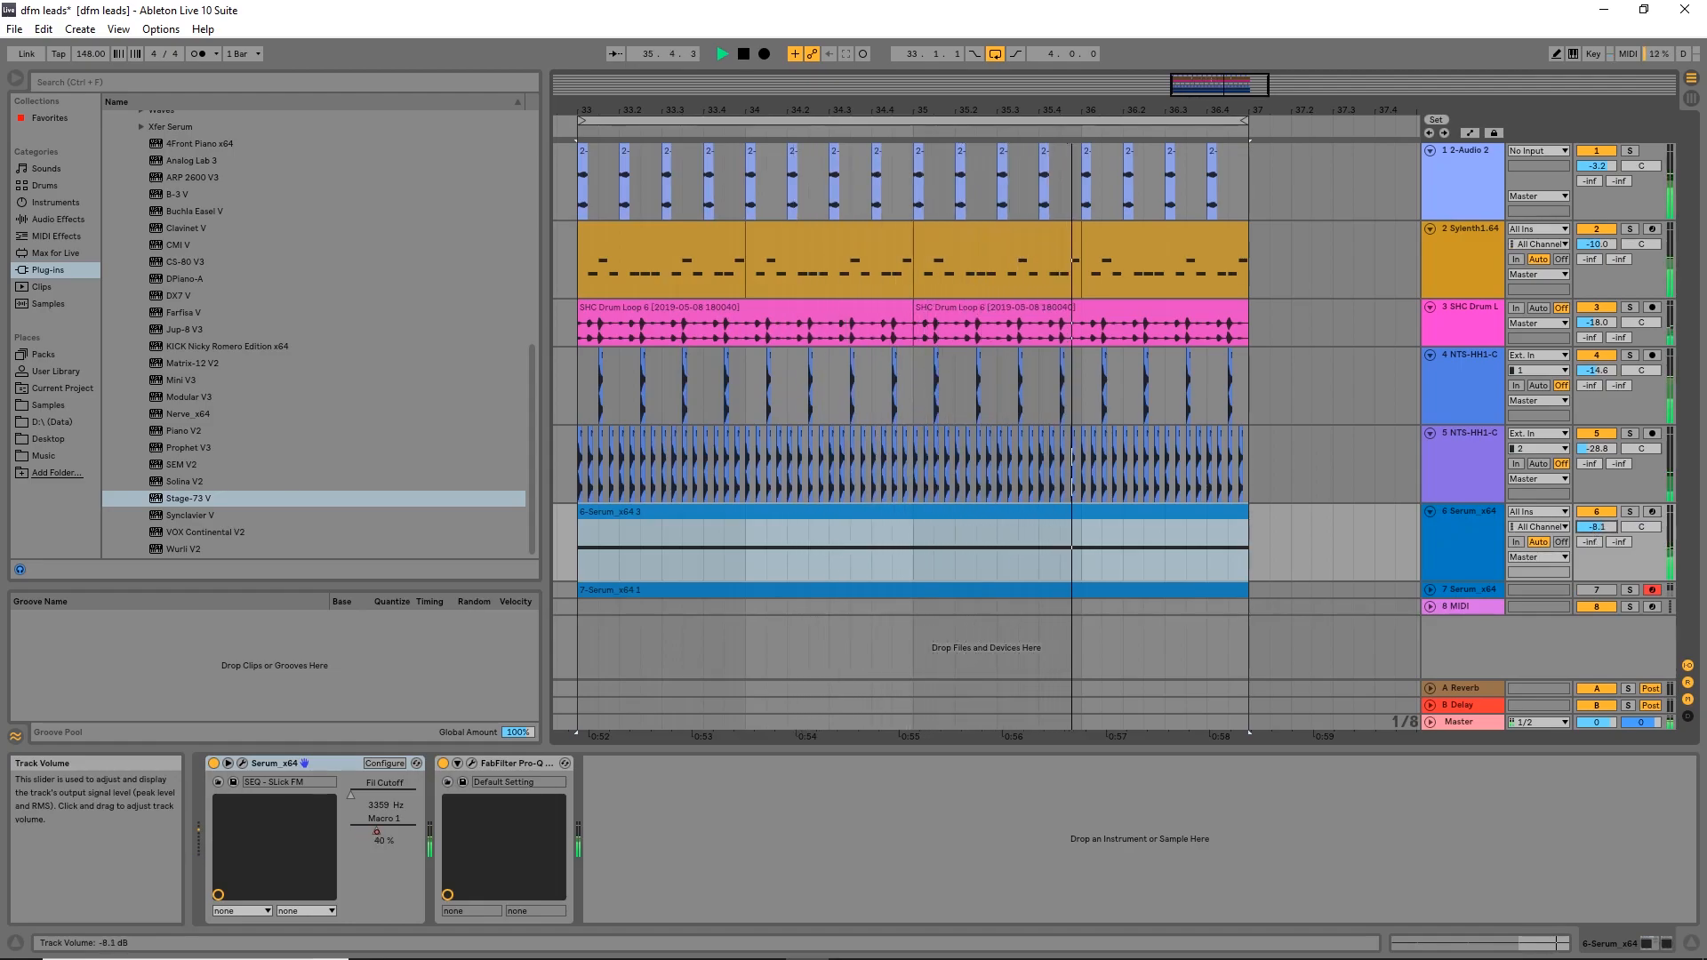
pyautogui.press('u')
pyautogui.click(1246, 523)
pyautogui.press('space')
# Step: Select the second Serum track (track 7), solo it and play it back with track 6 muted
pyautogui.click(1460, 530)
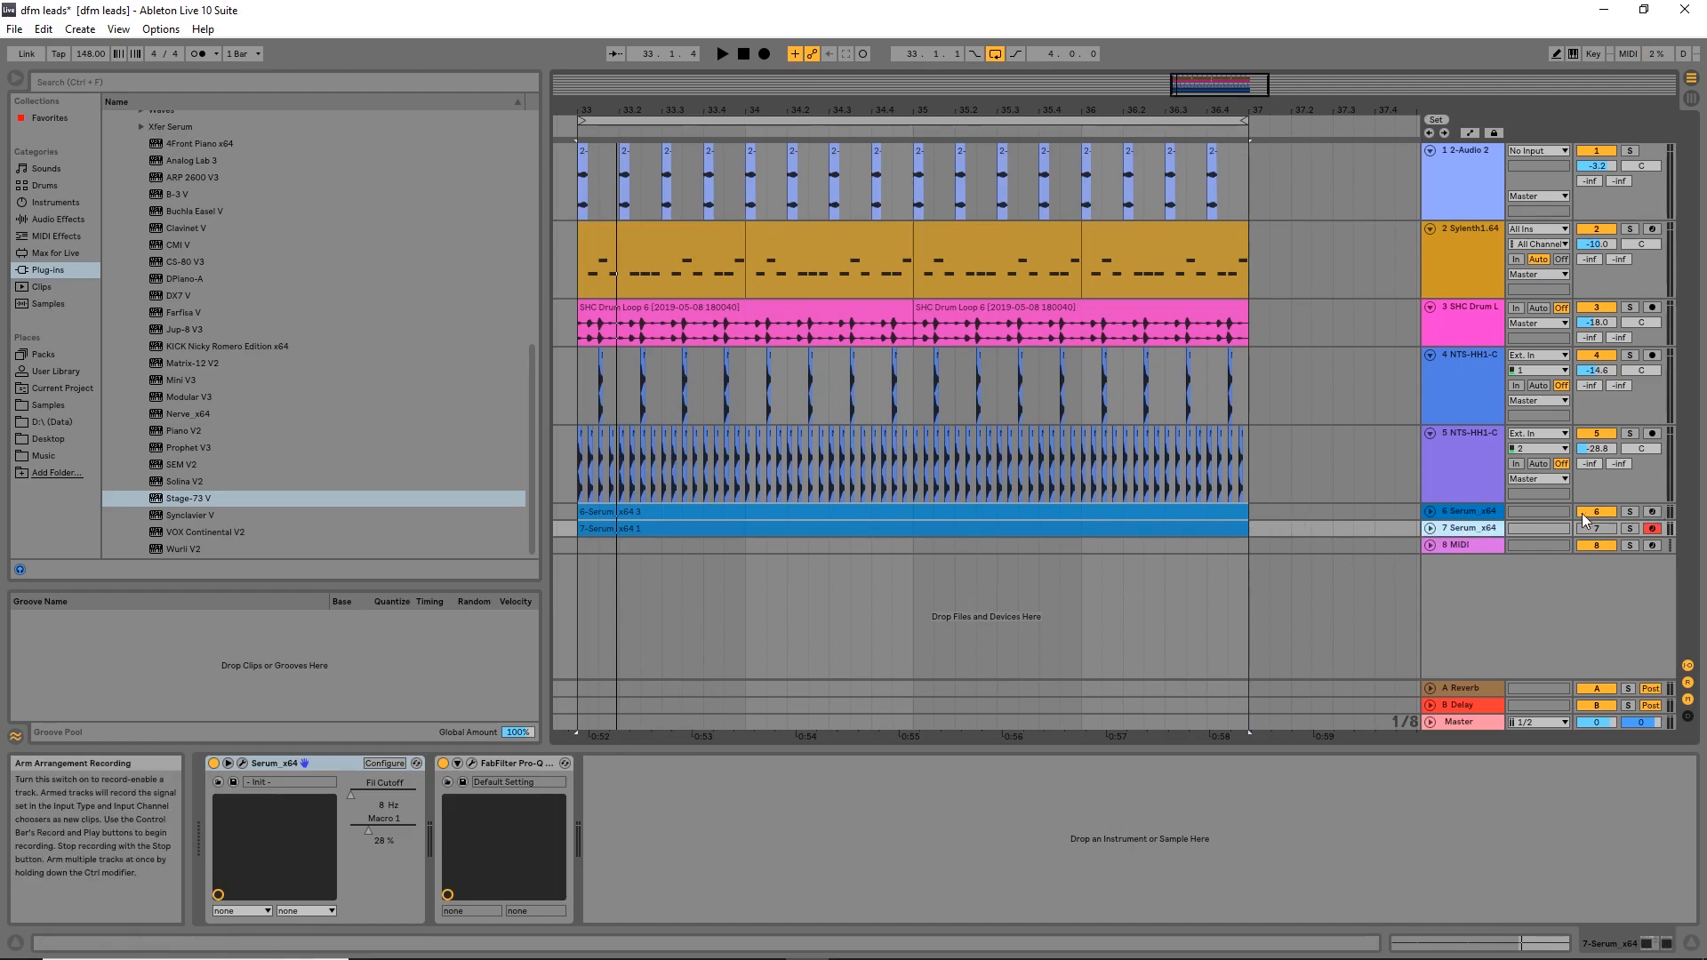
pyautogui.press('space')
pyautogui.click(1630, 530)
pyautogui.press('space')
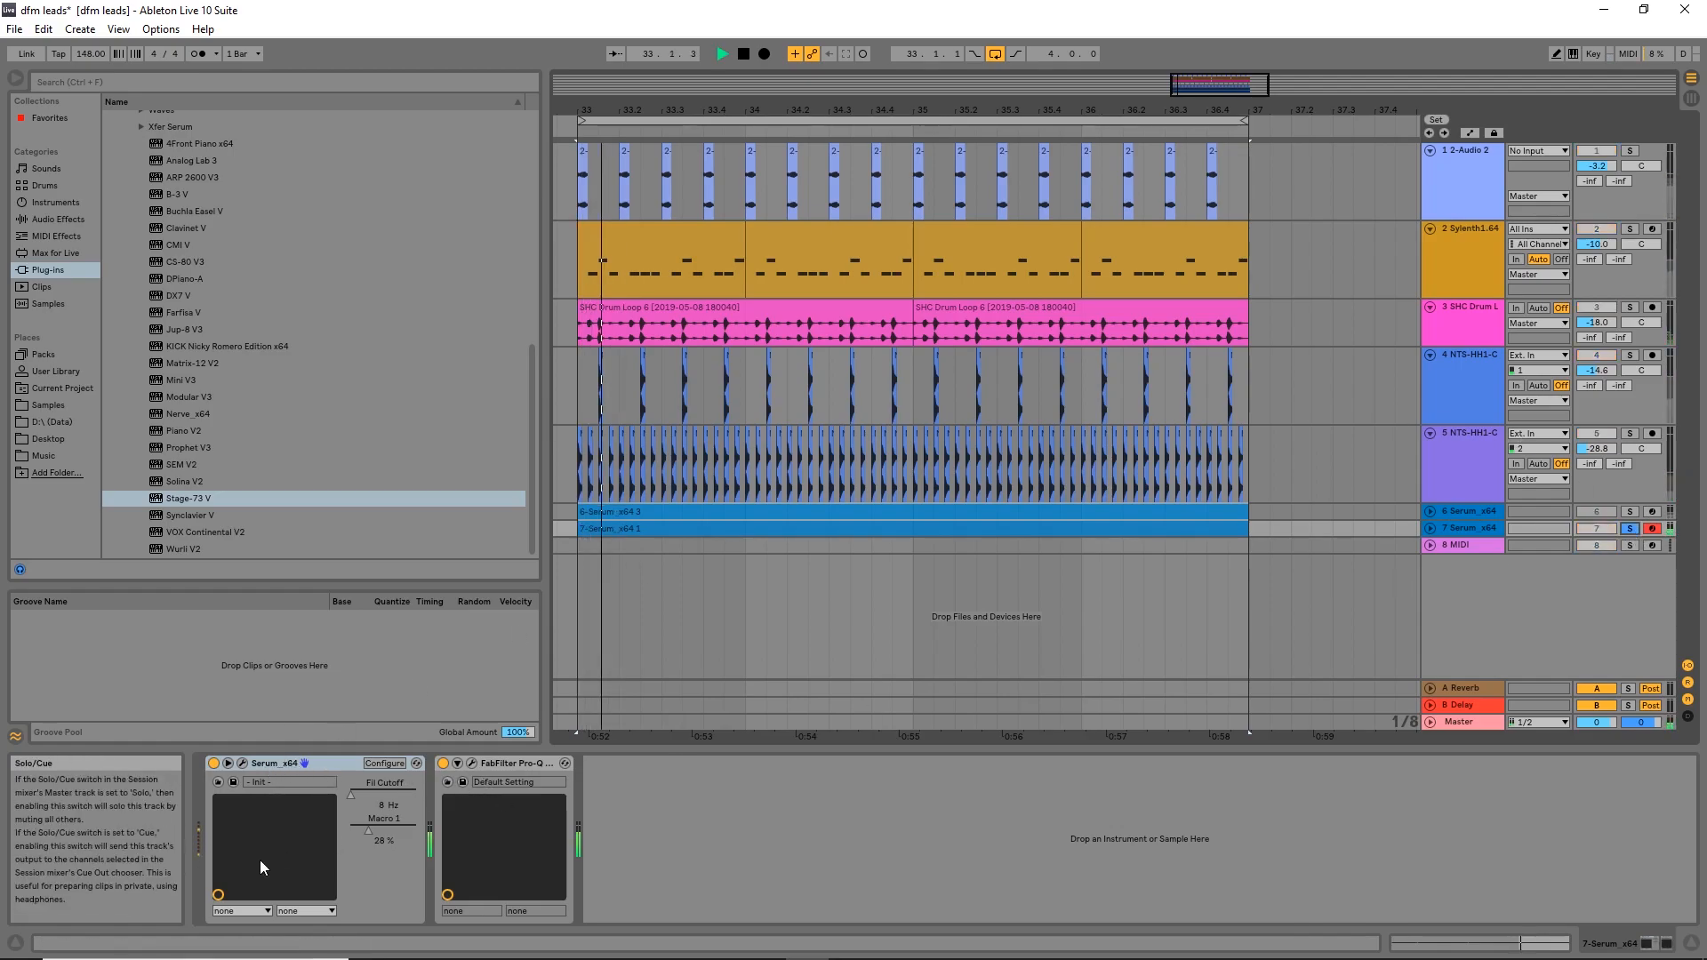
pyautogui.press('space')
# Step: Open the Serum instrument on track 7, enable oscillator B and set its octave to -1
pyautogui.click(243, 763)
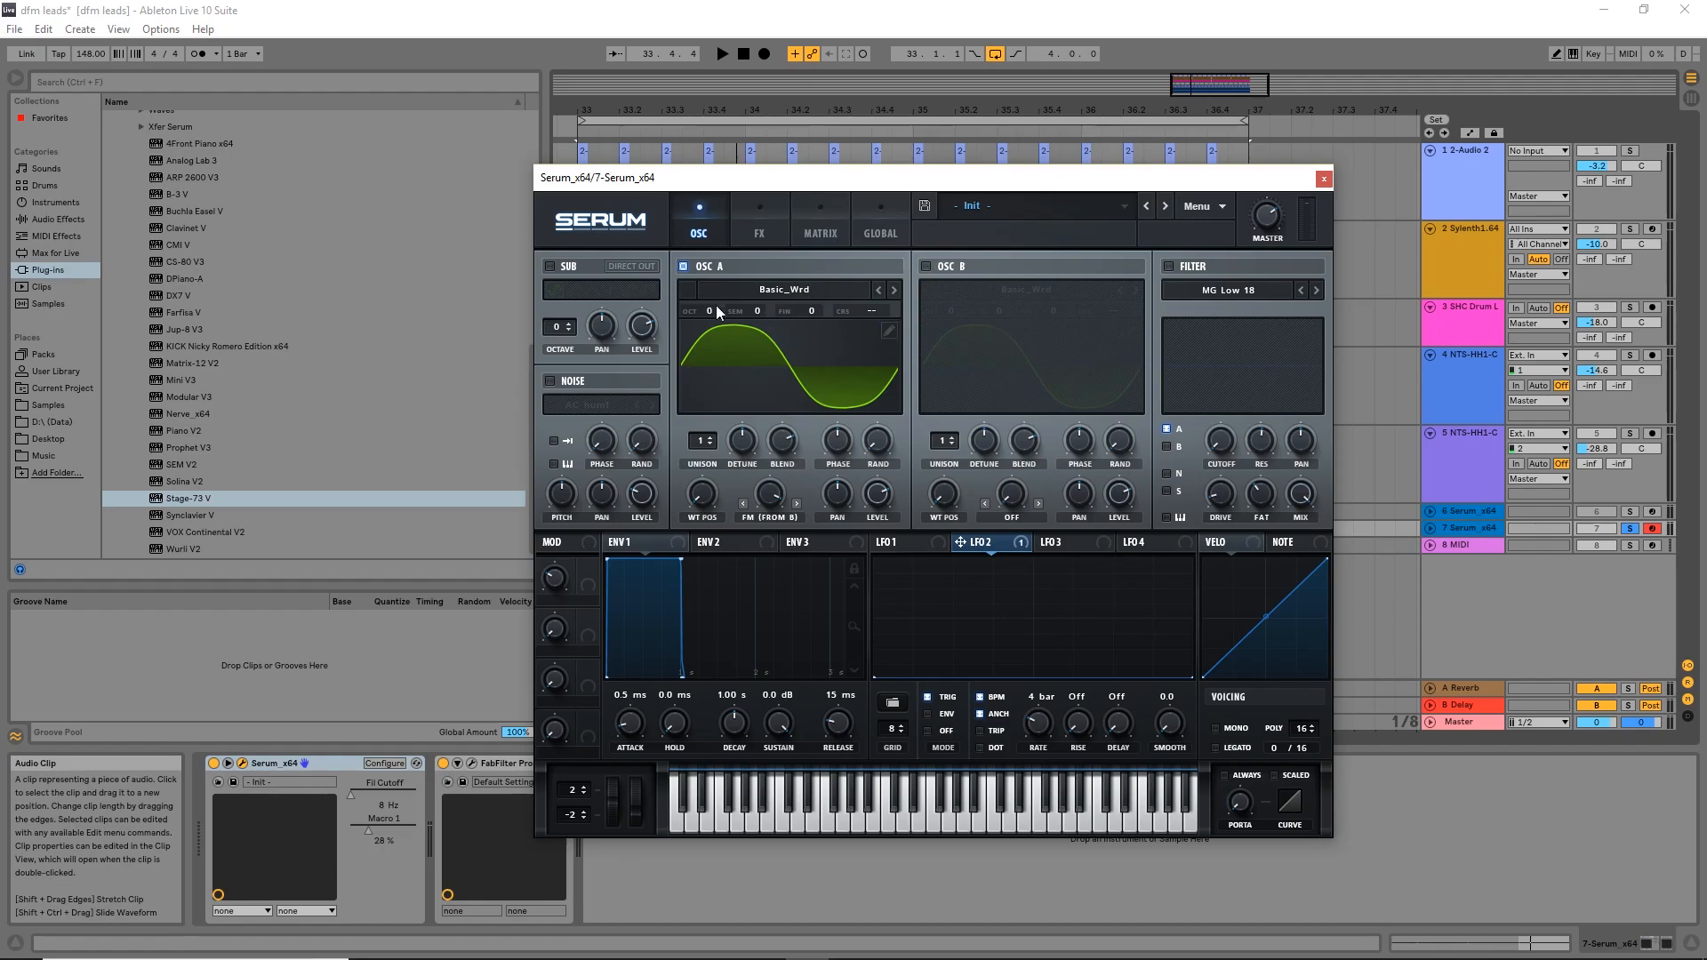
pyautogui.click(927, 266)
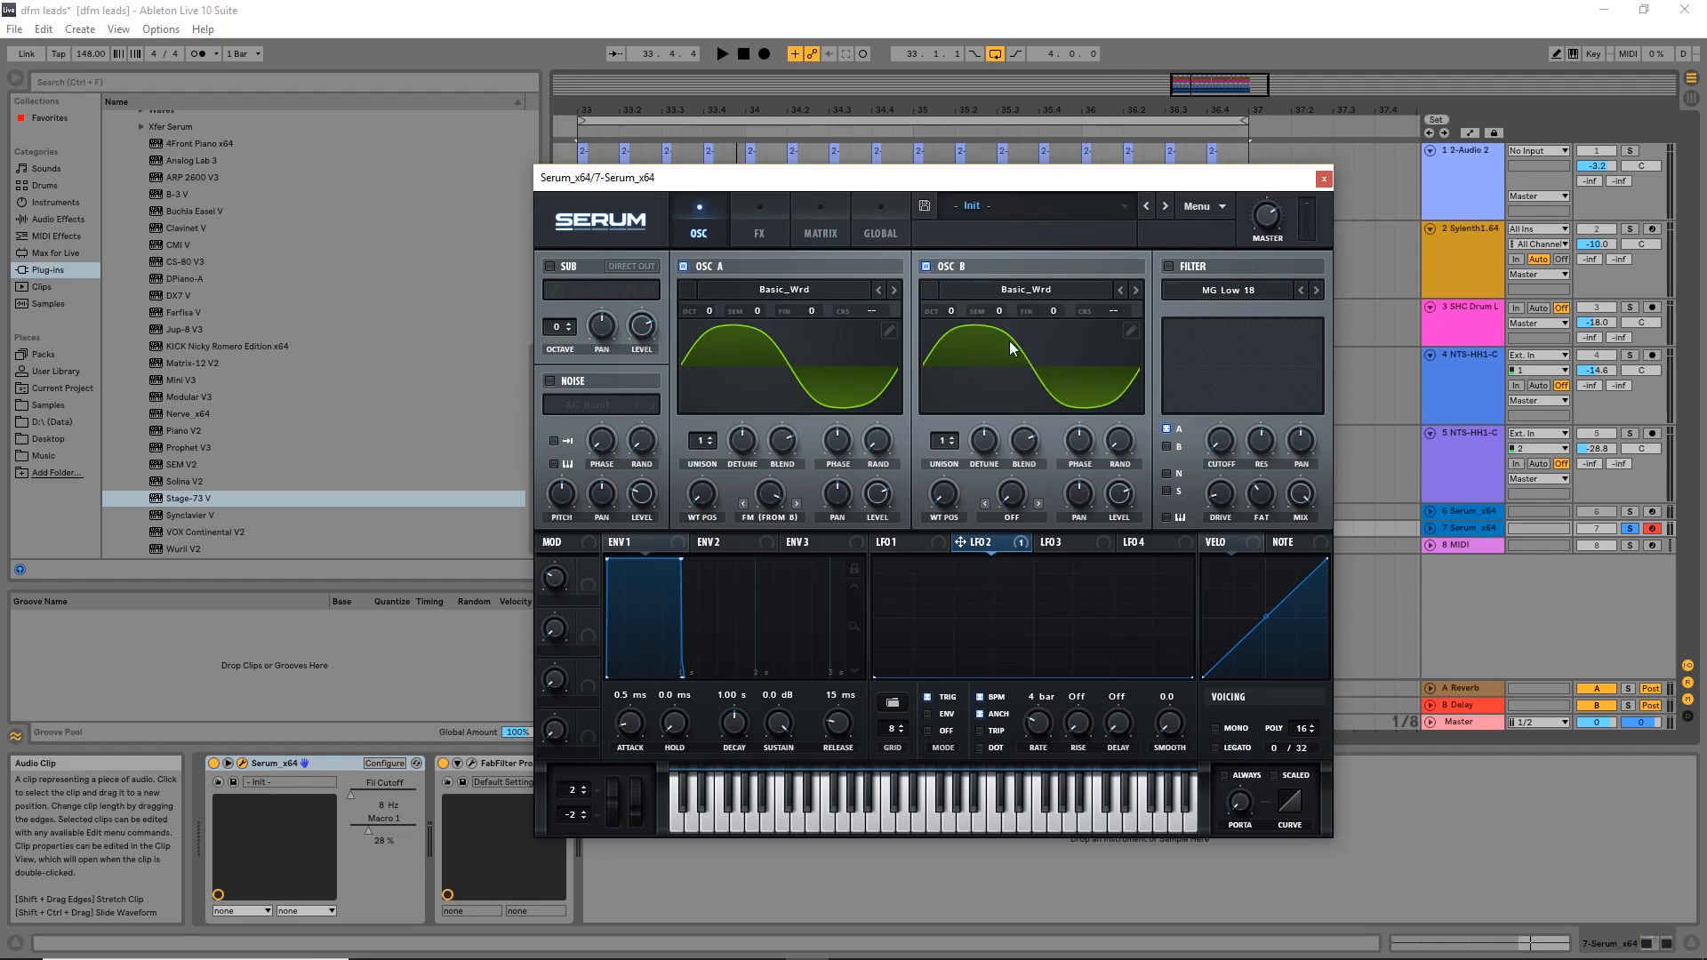
pyautogui.moveTo(947, 308); pyautogui.dragTo(950, 323)
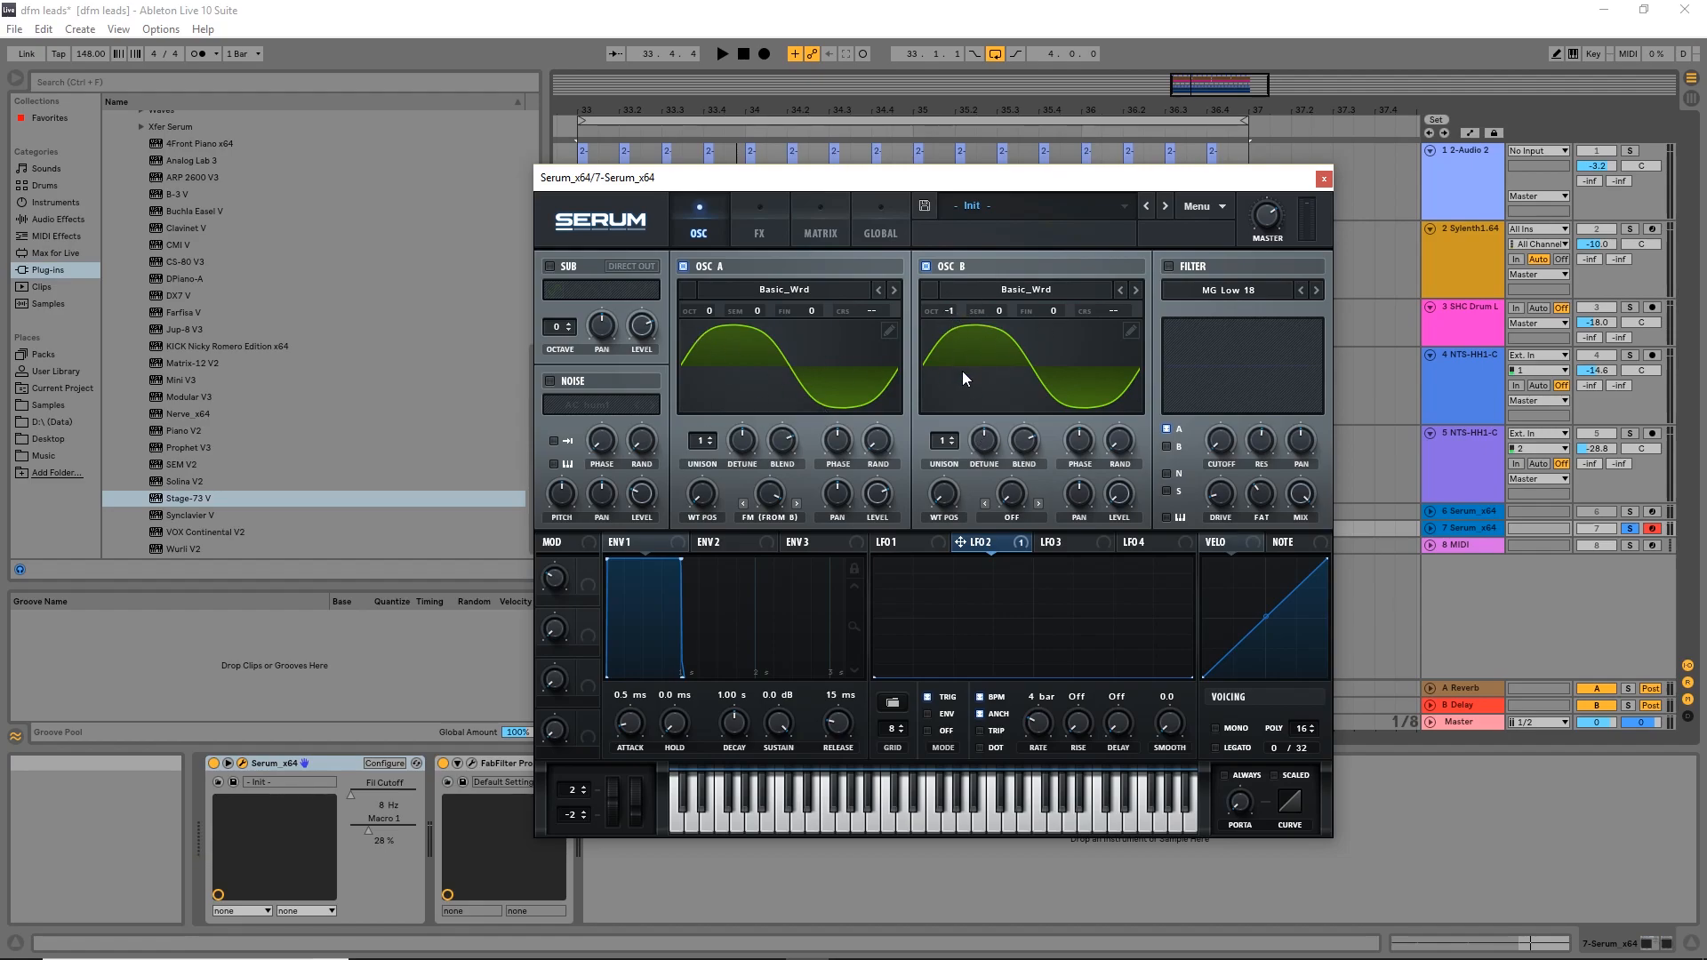
# Step: Reset oscillator A's warp mode to Off and choose FM (from B) as its warp mode
pyautogui.click(781, 516)
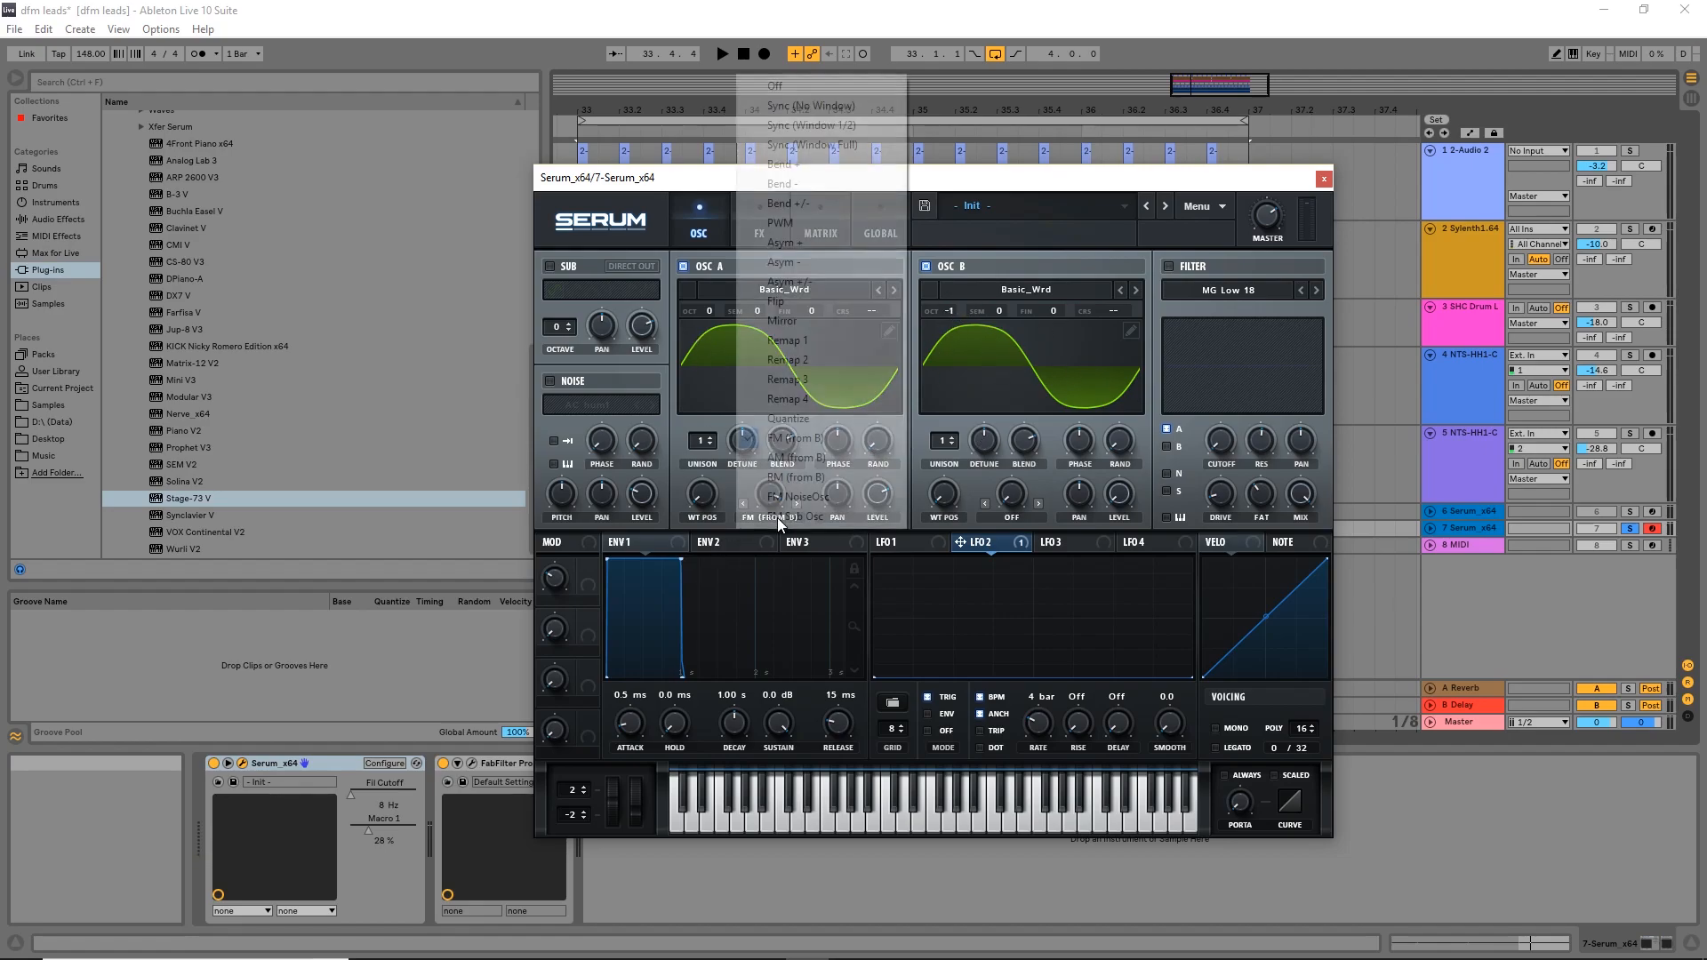
pyautogui.click(794, 85)
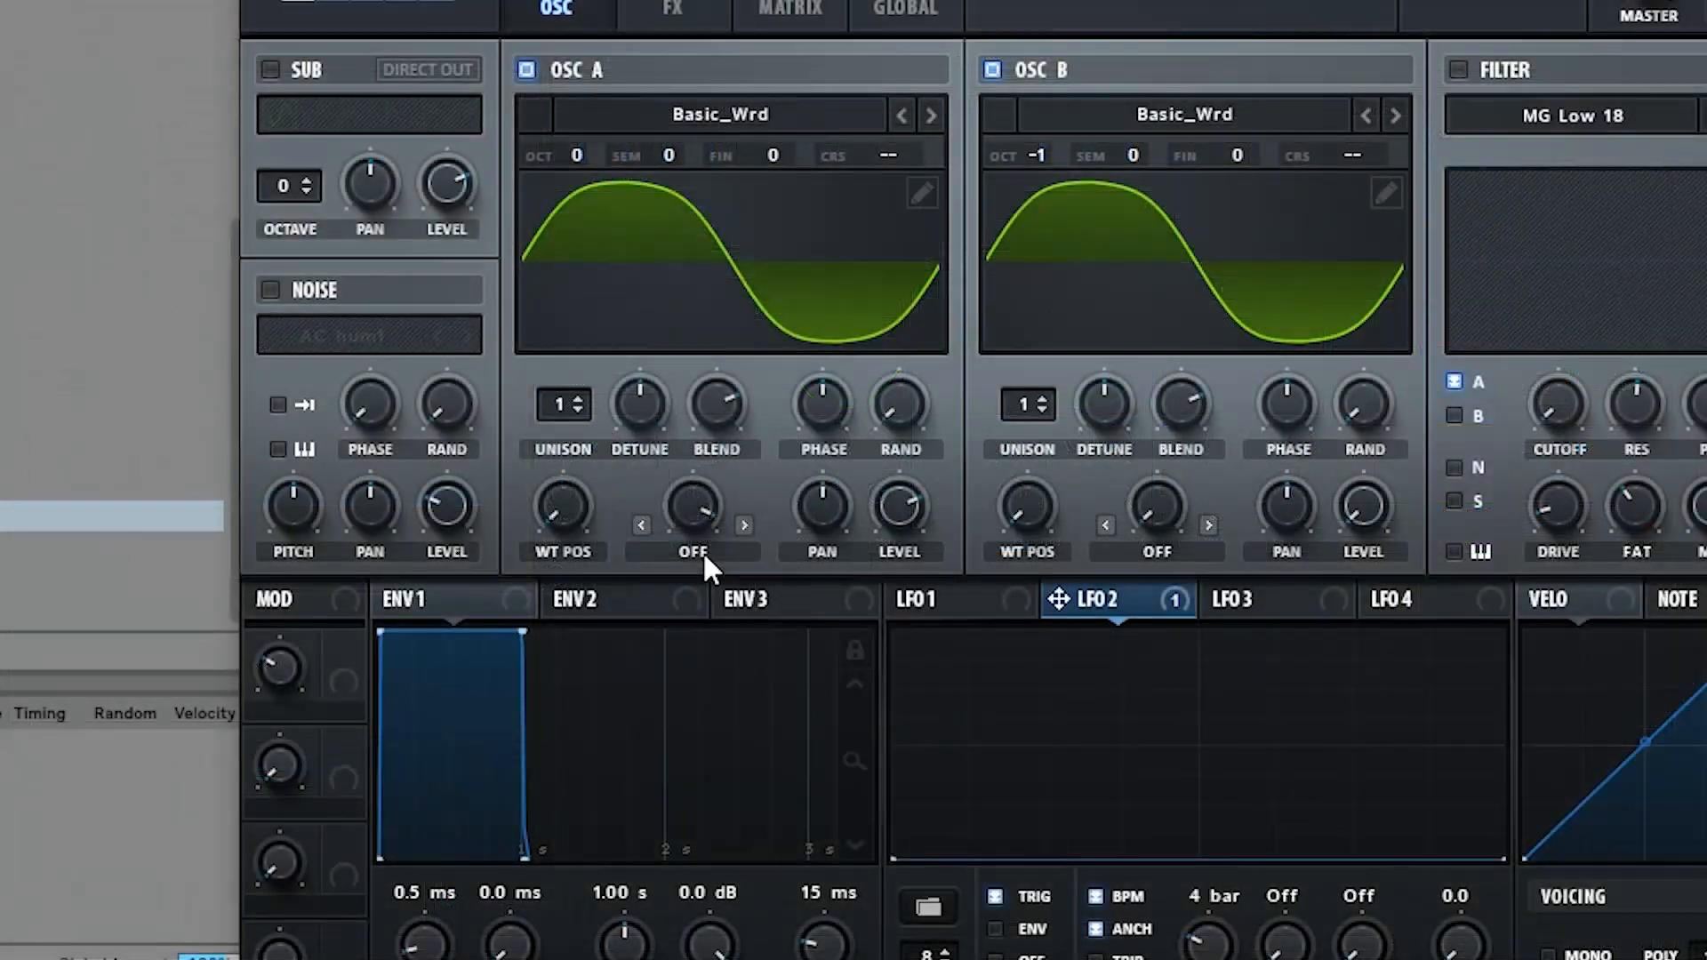
pyautogui.click(775, 518)
pyautogui.click(737, 492)
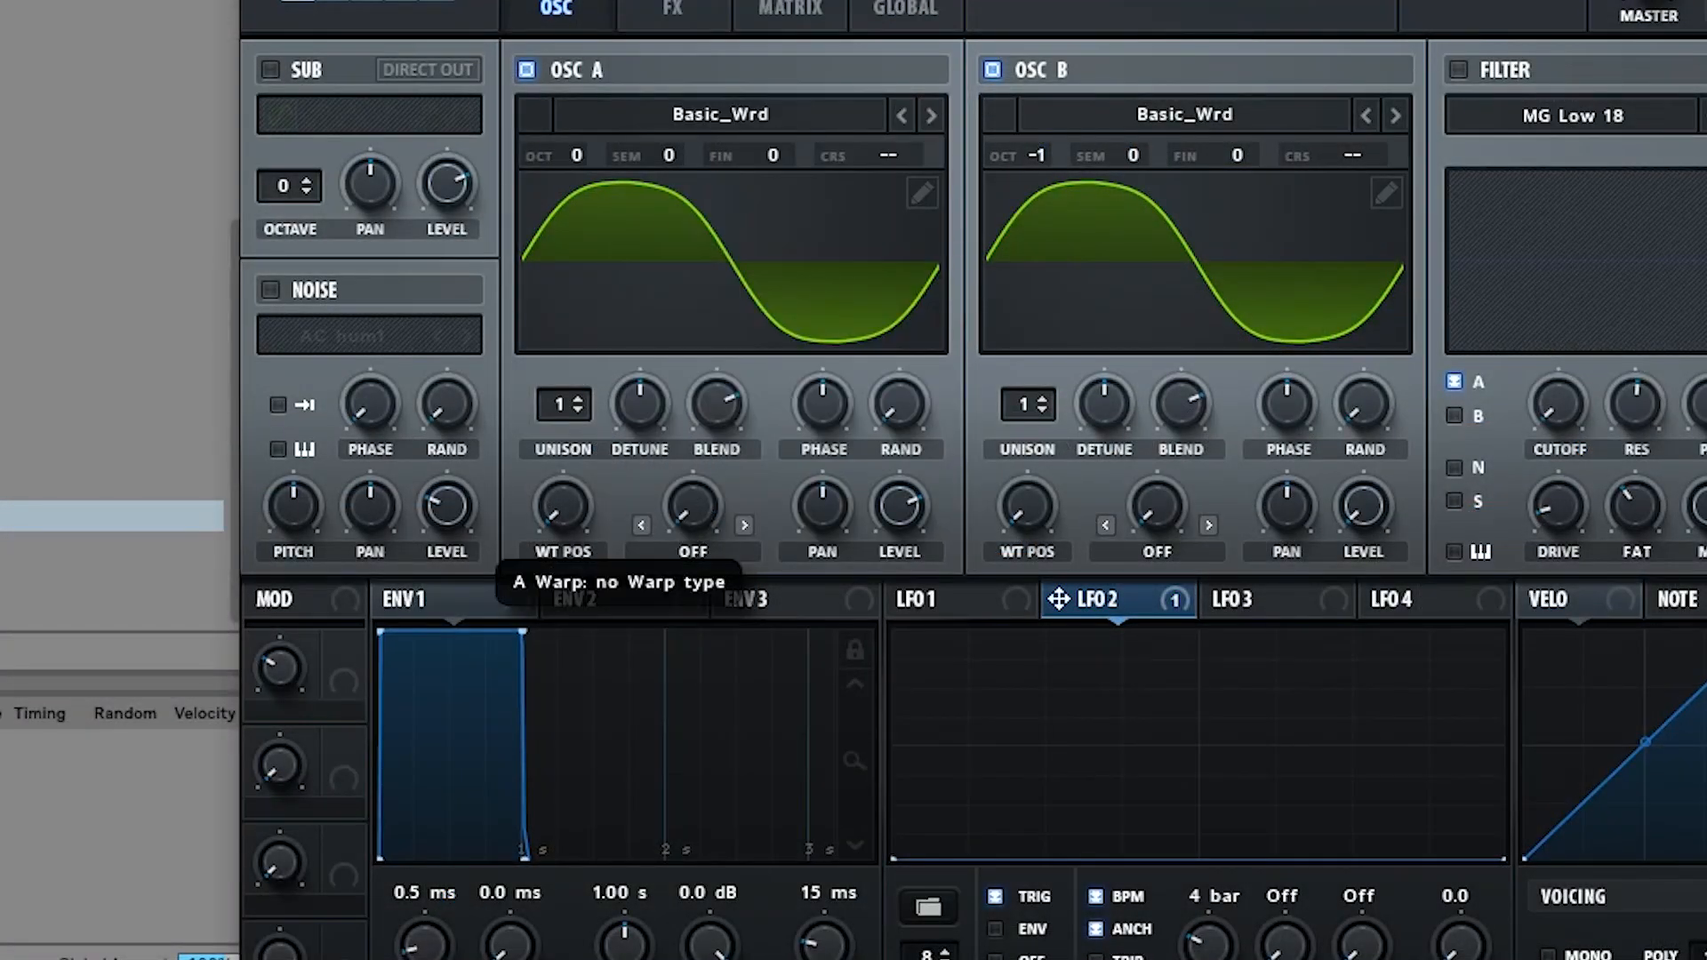
pyautogui.click(717, 553)
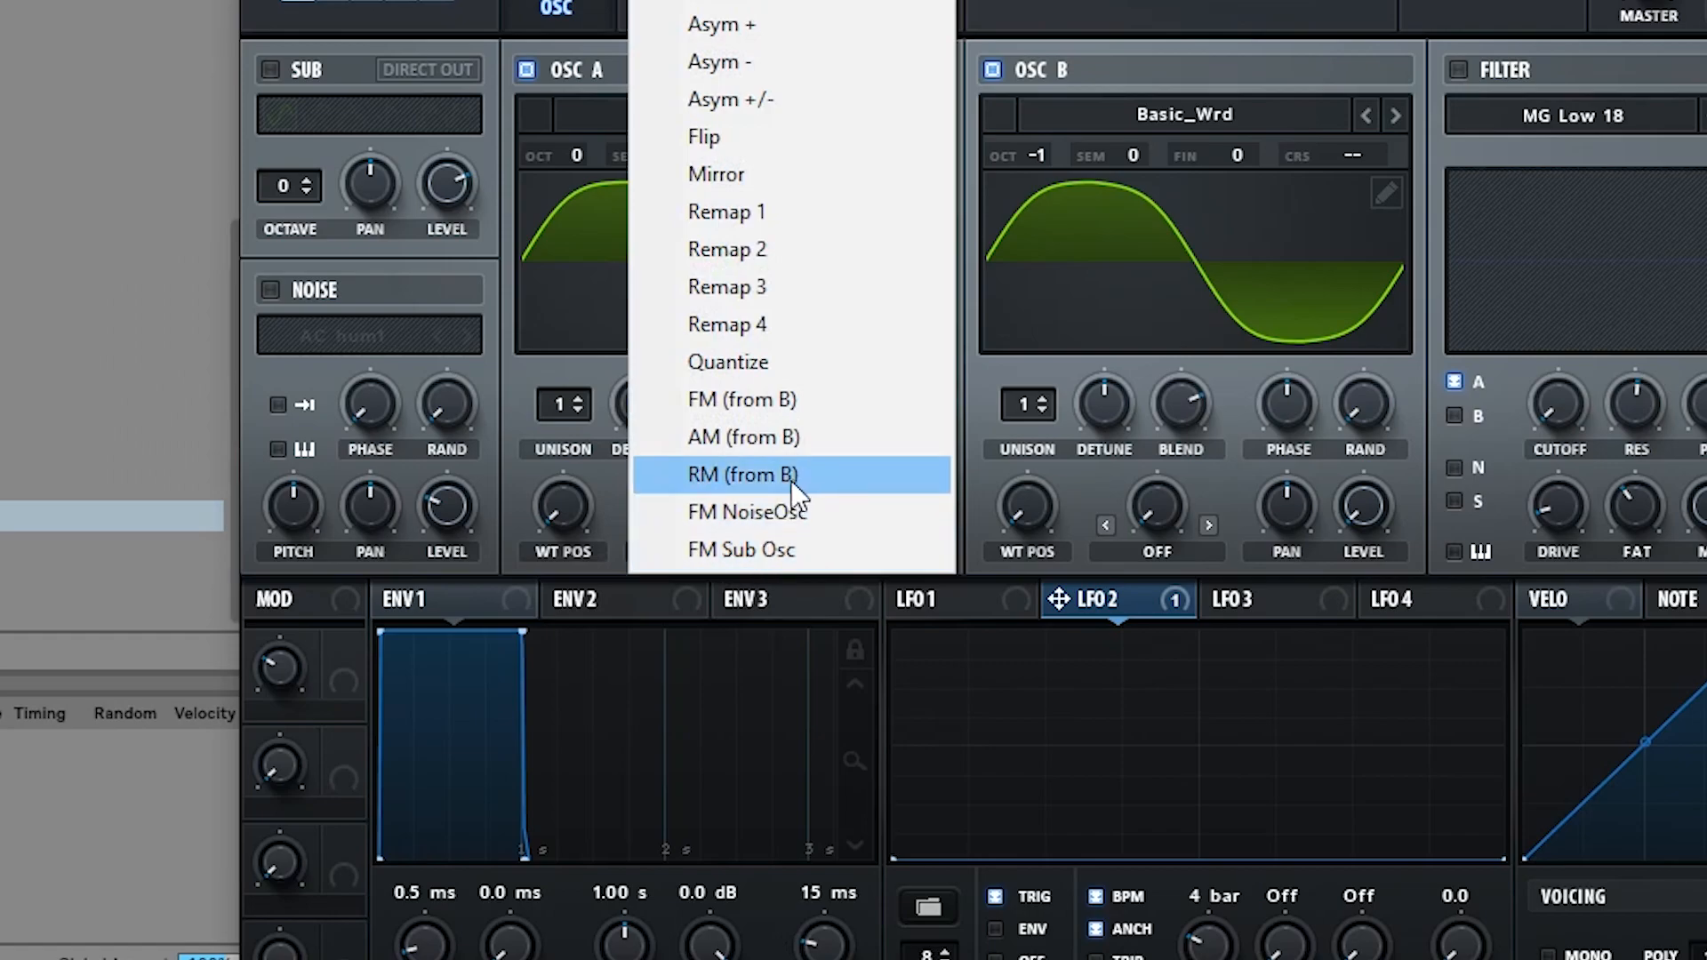
pyautogui.click(761, 402)
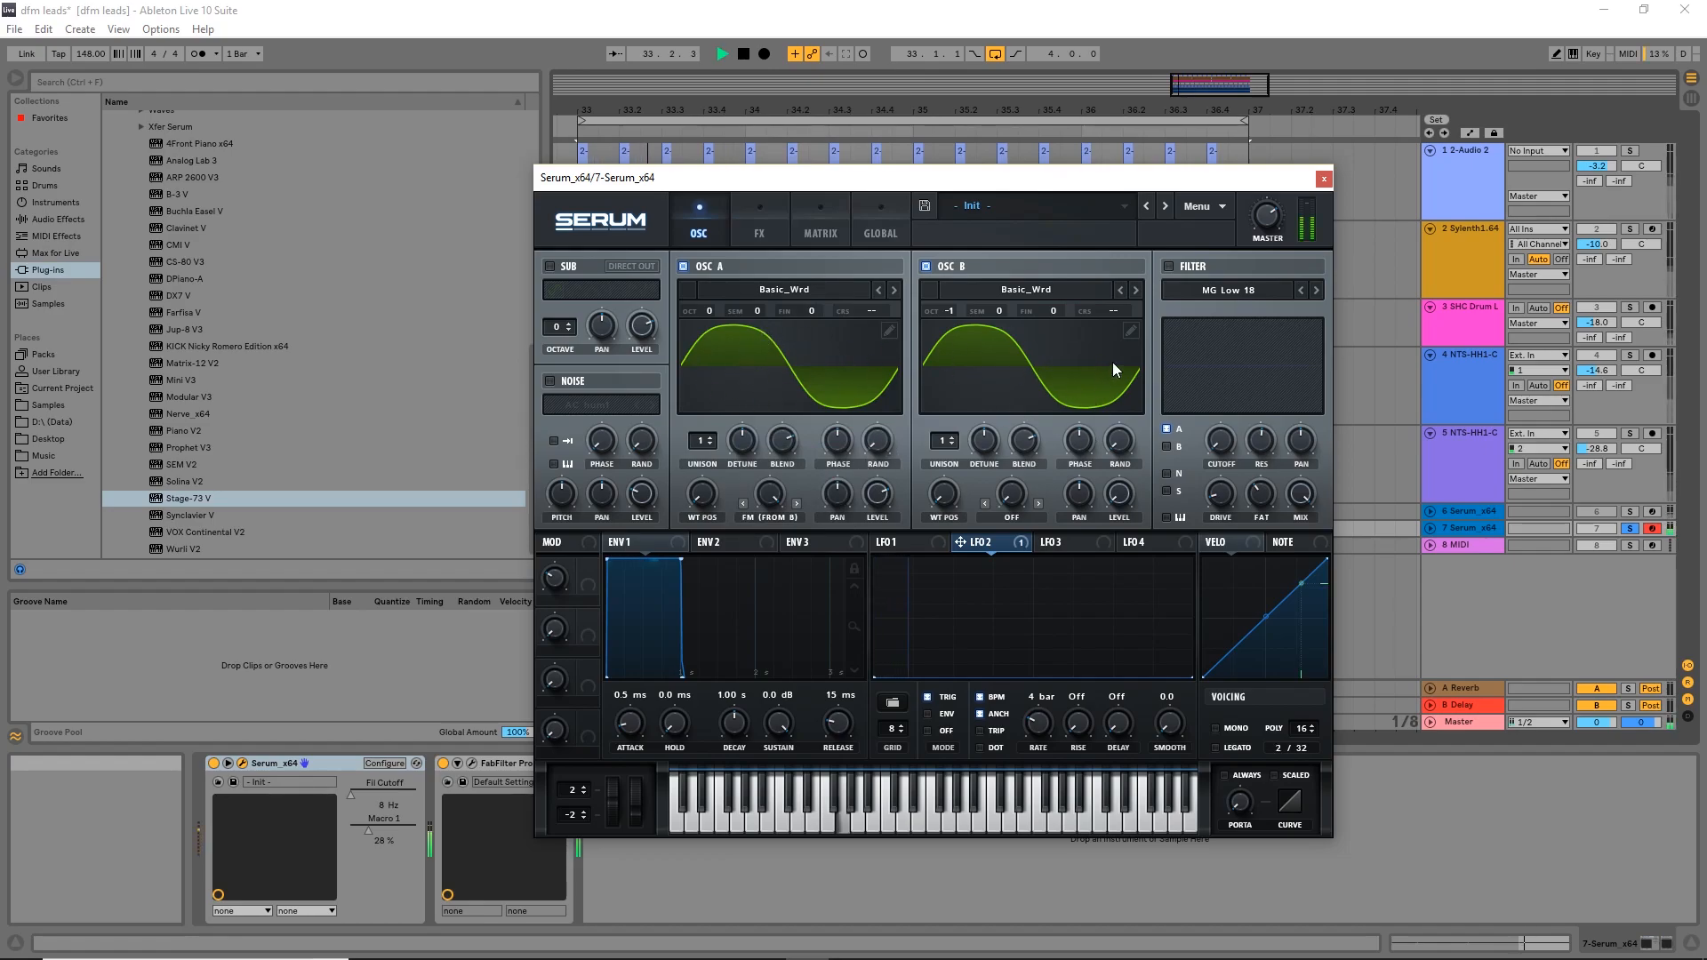
# Step: Compare the sound with oscillator B on and off, and view the spectrum without oscillator B in FabFilter Pro-Q 2
pyautogui.click(927, 267)
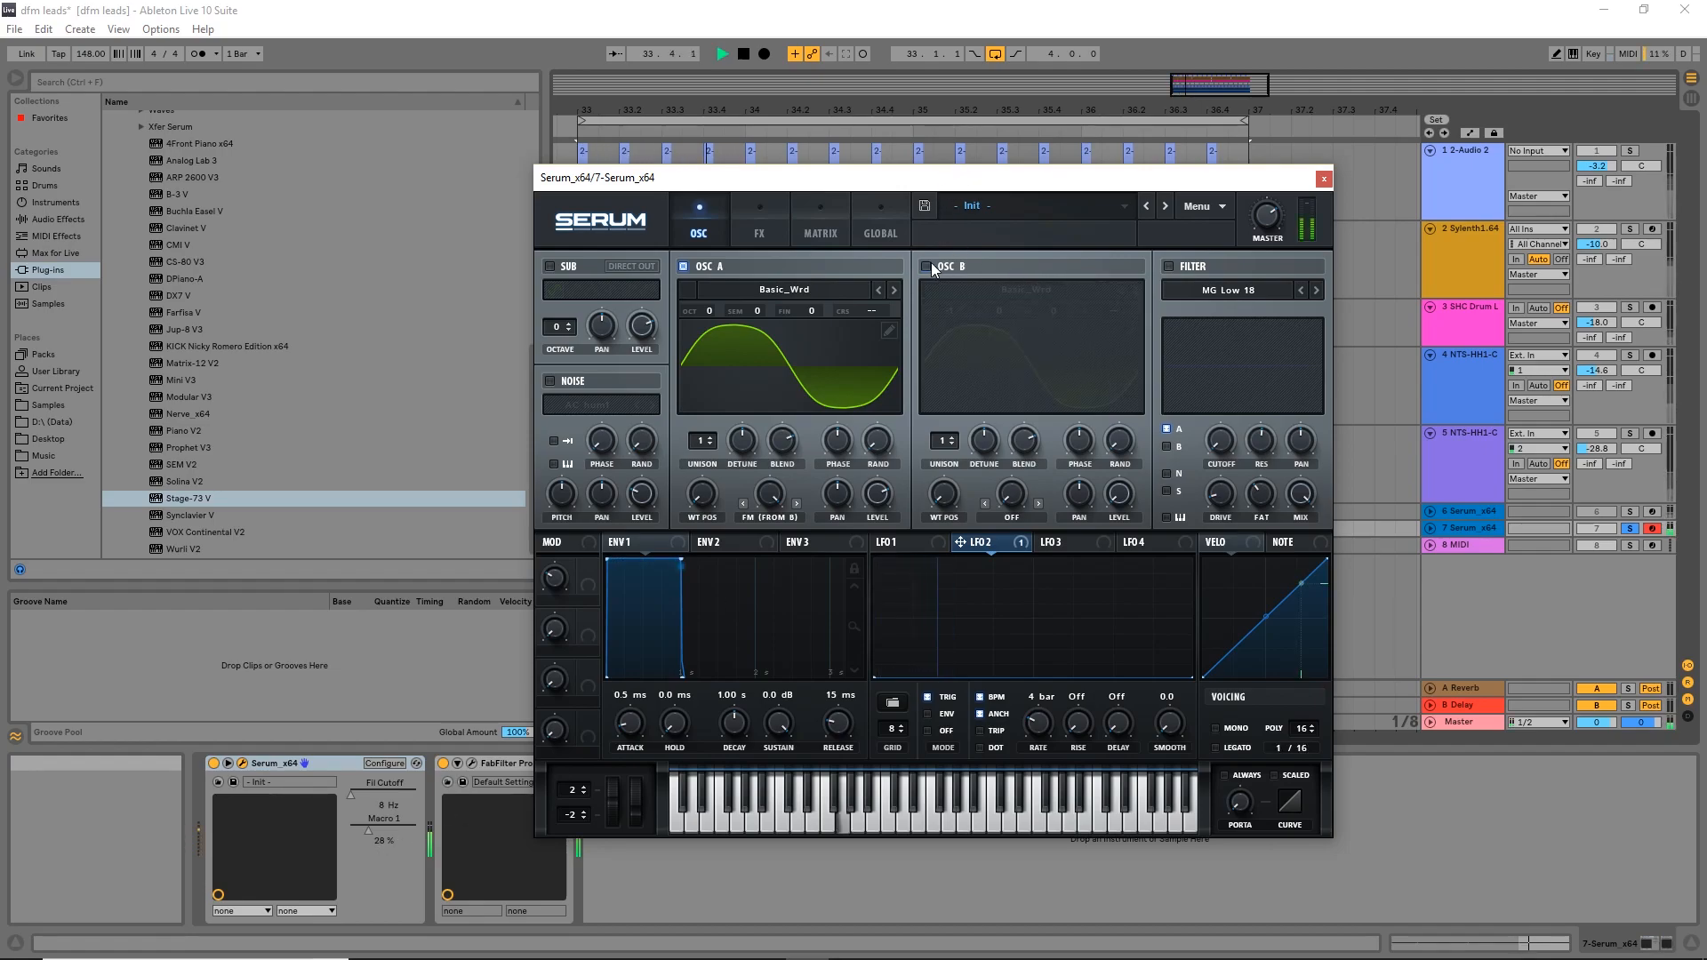
pyautogui.click(932, 269)
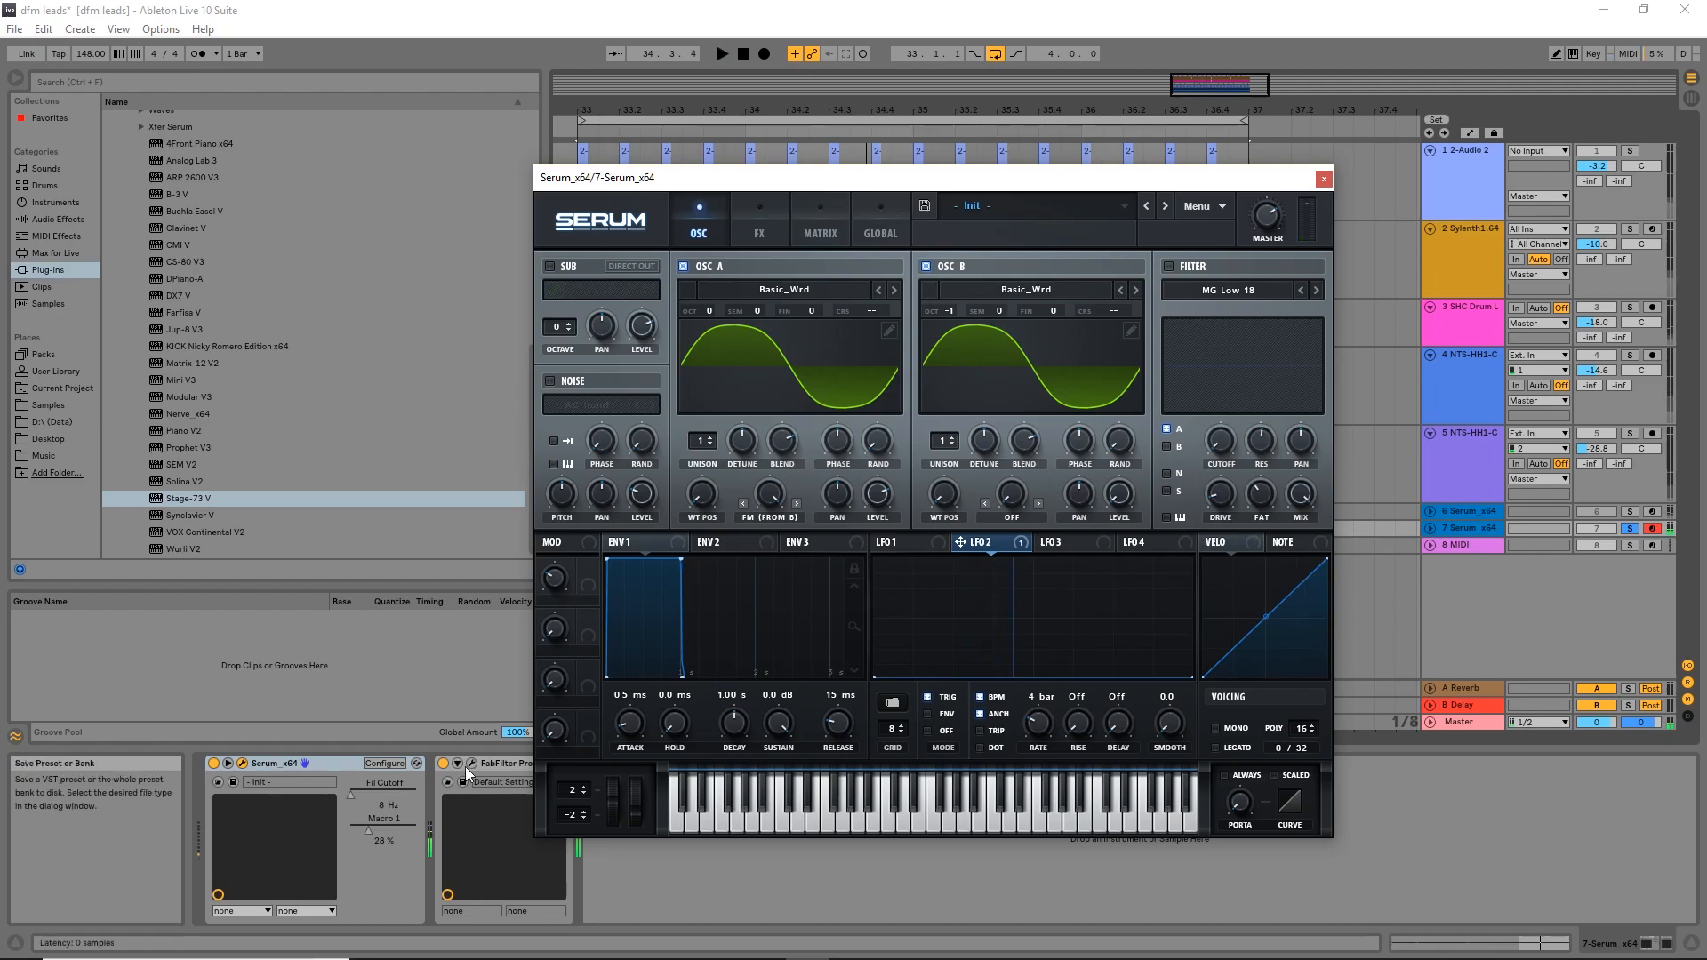
pyautogui.click(471, 763)
pyautogui.moveTo(634, 336); pyautogui.dragTo(822, 453)
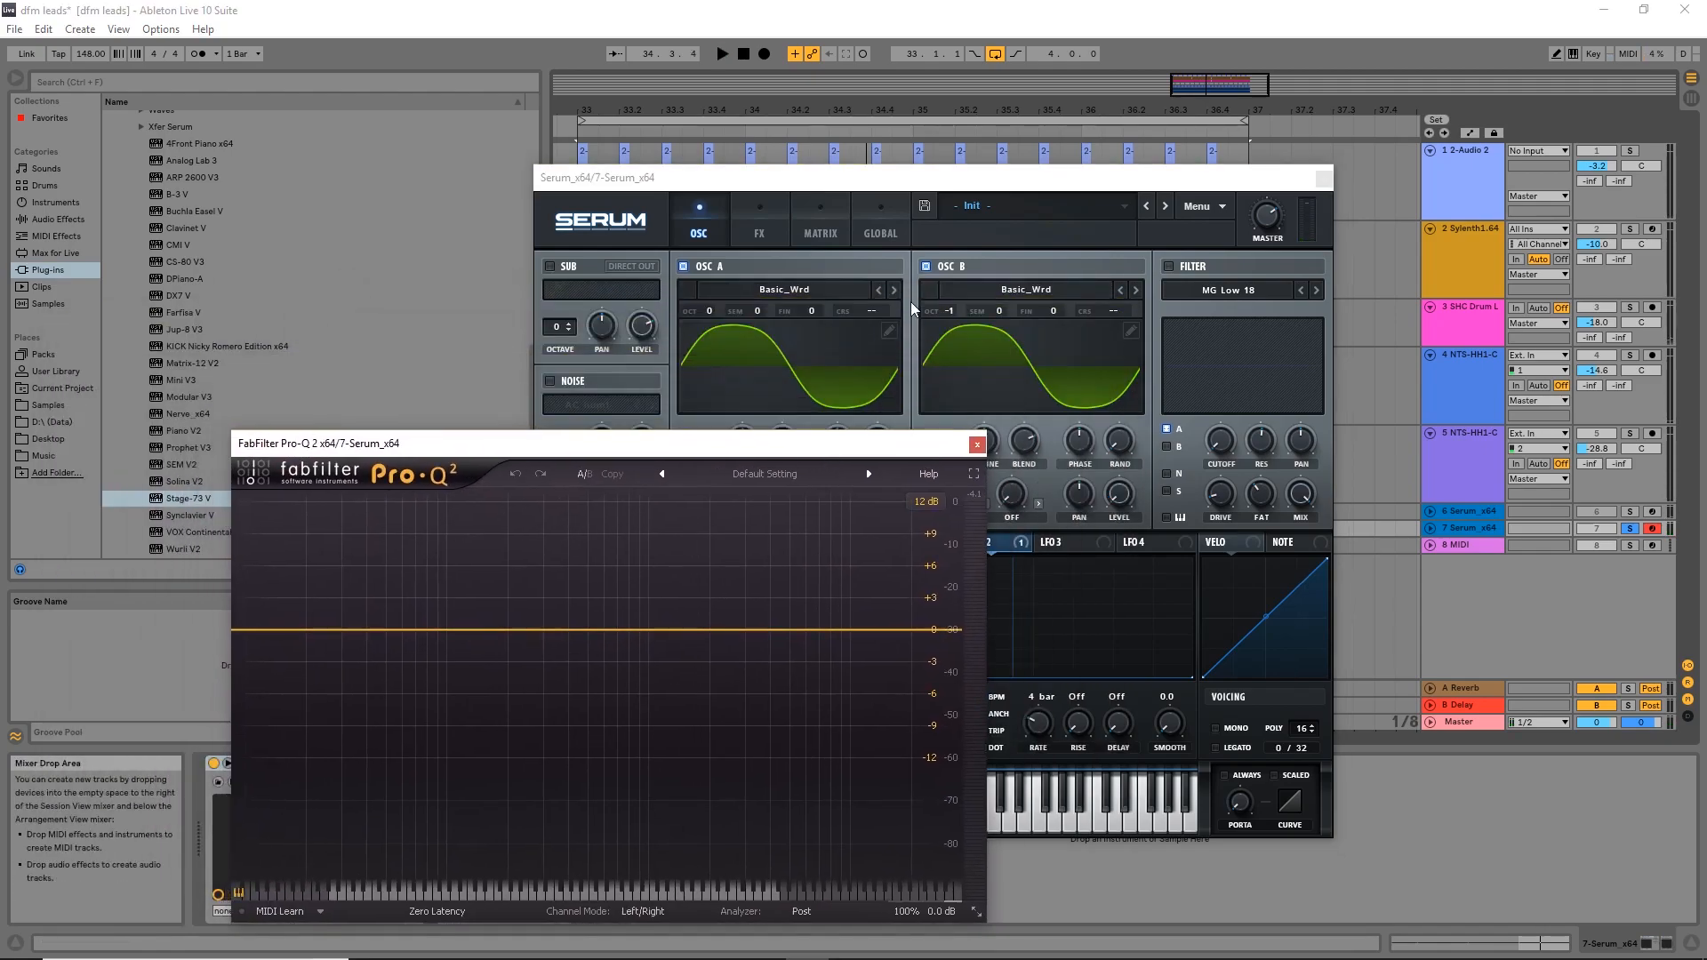
pyautogui.click(930, 268)
pyautogui.press('space')
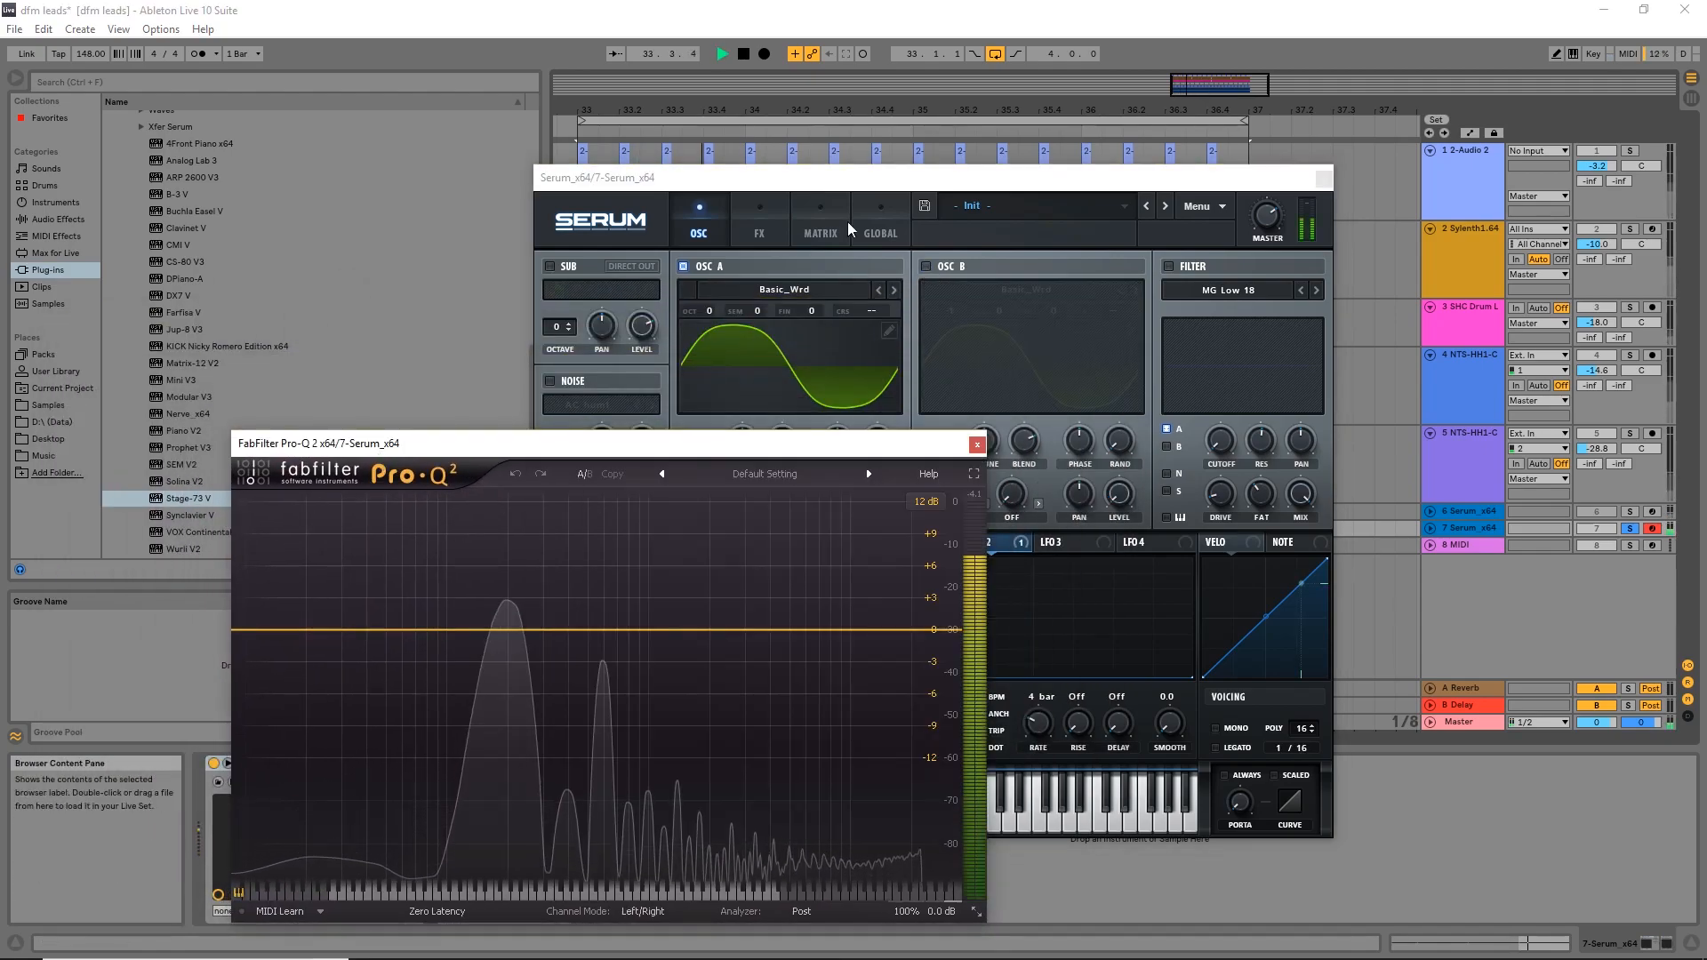
# Step: Re-enable oscillator B to compare its spectrum in Pro-Q 2, close the equalizer and reposition the Serum window
pyautogui.moveTo(953, 183); pyautogui.dragTo(1149, 186)
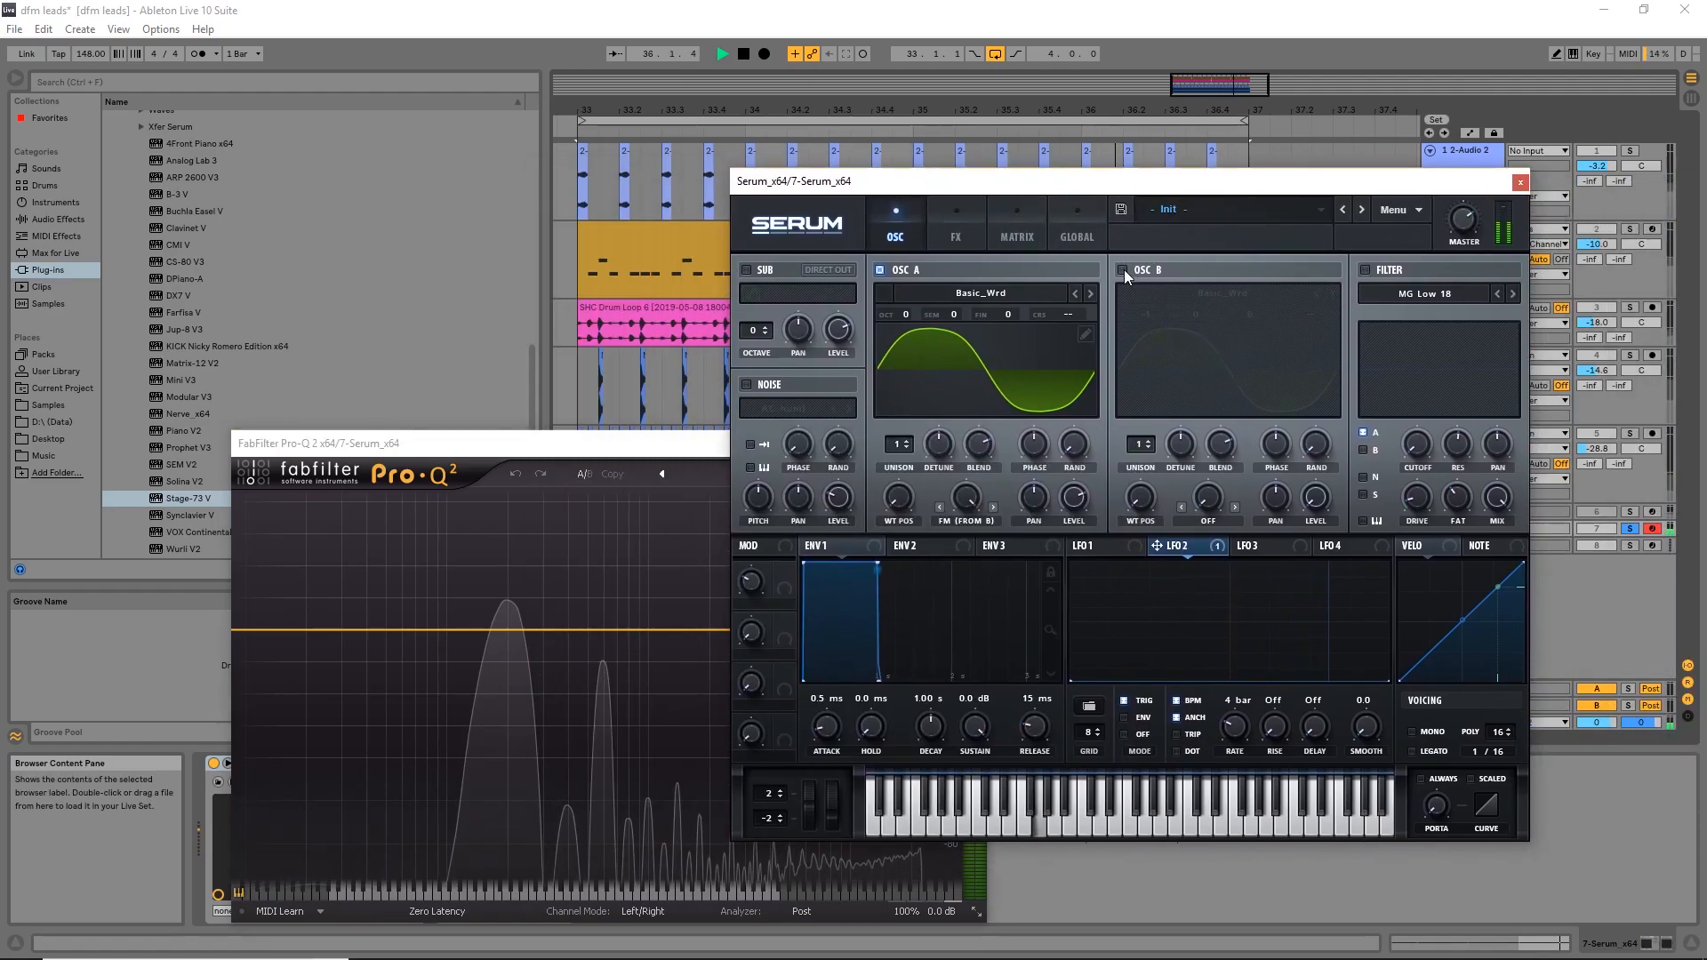
pyautogui.click(1124, 270)
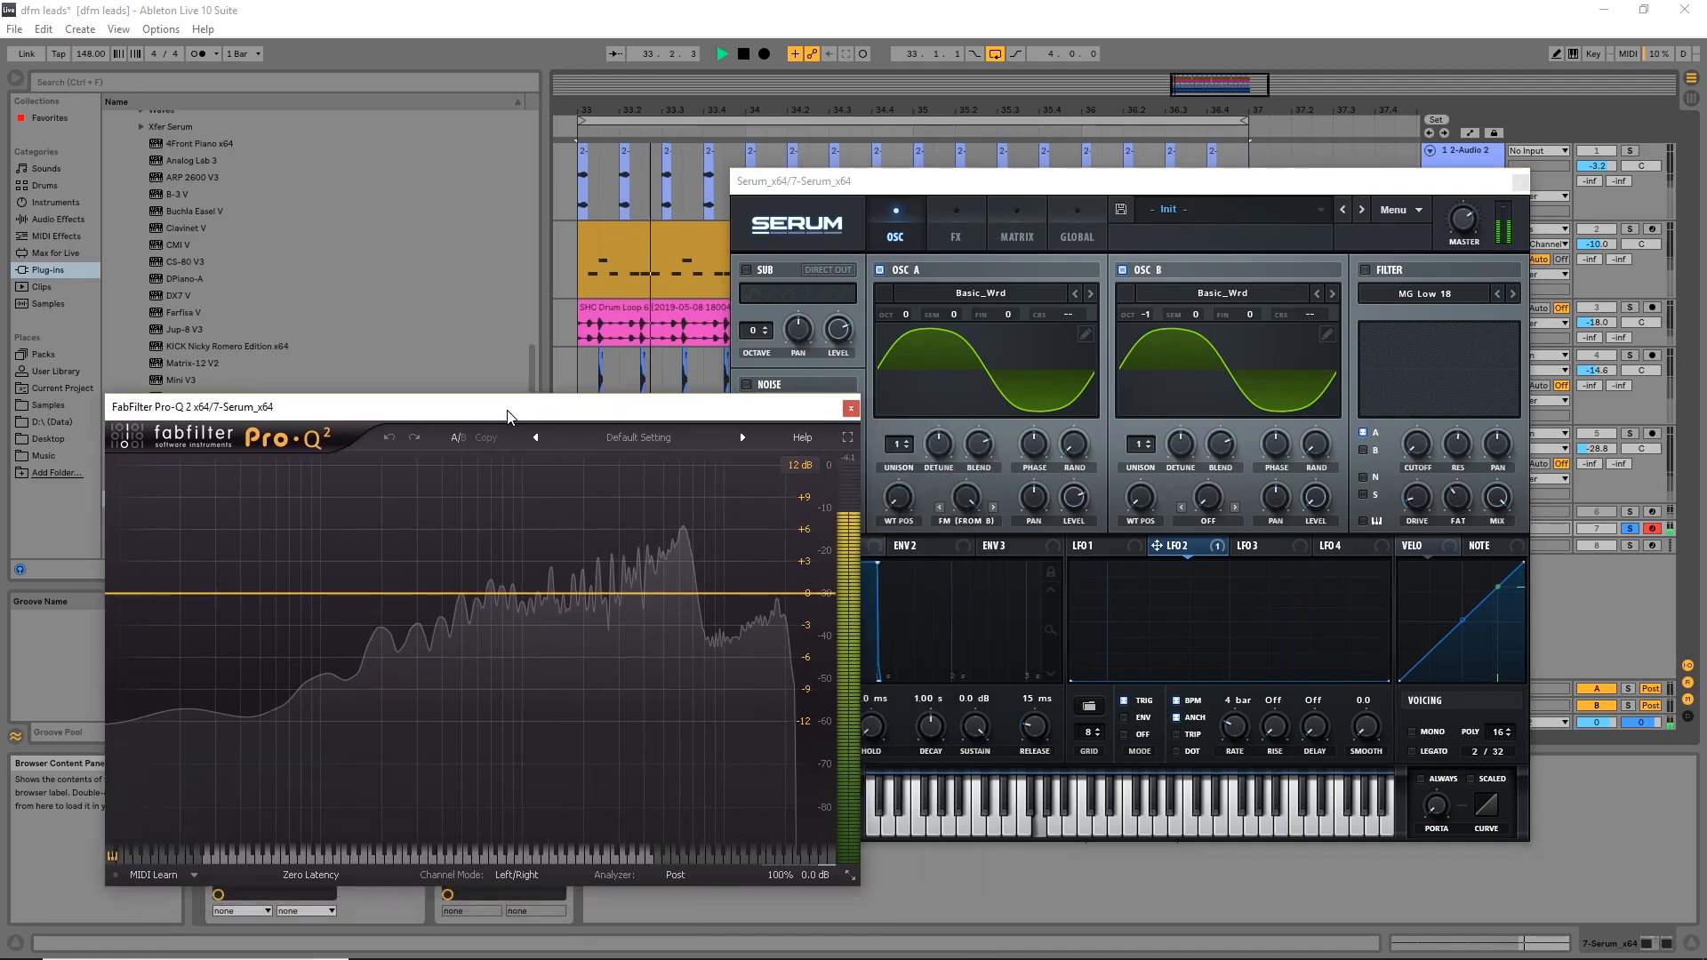
pyautogui.press('space')
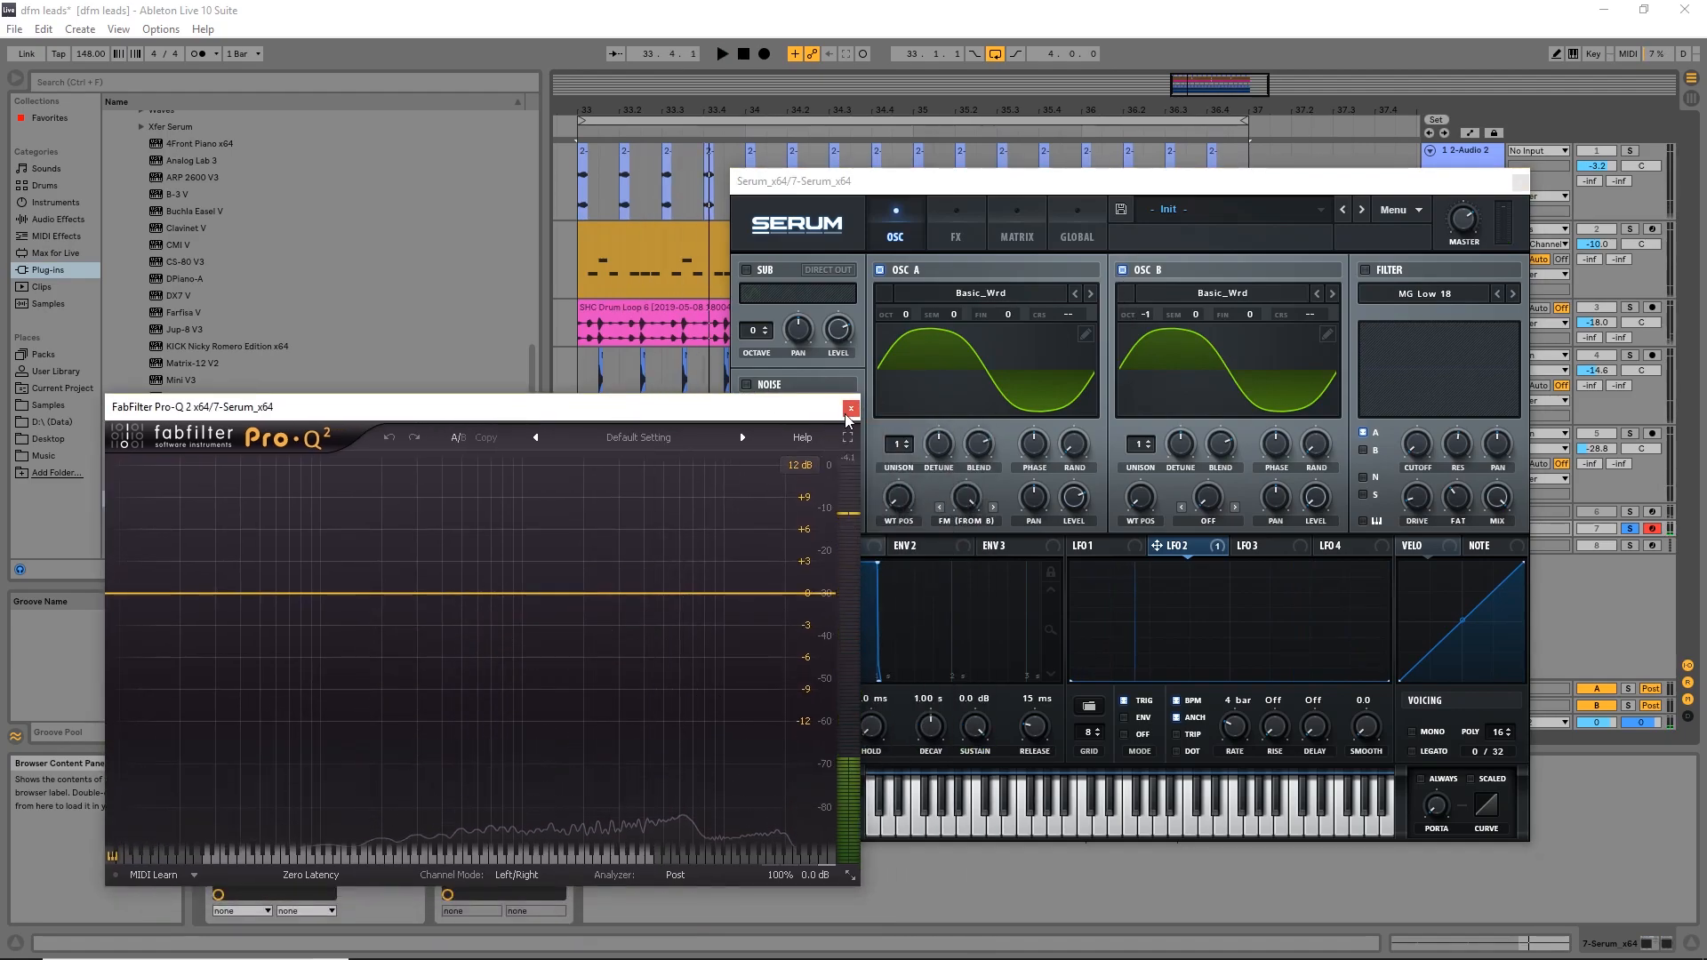
pyautogui.click(851, 408)
pyautogui.moveTo(1376, 184); pyautogui.dragTo(1200, 163)
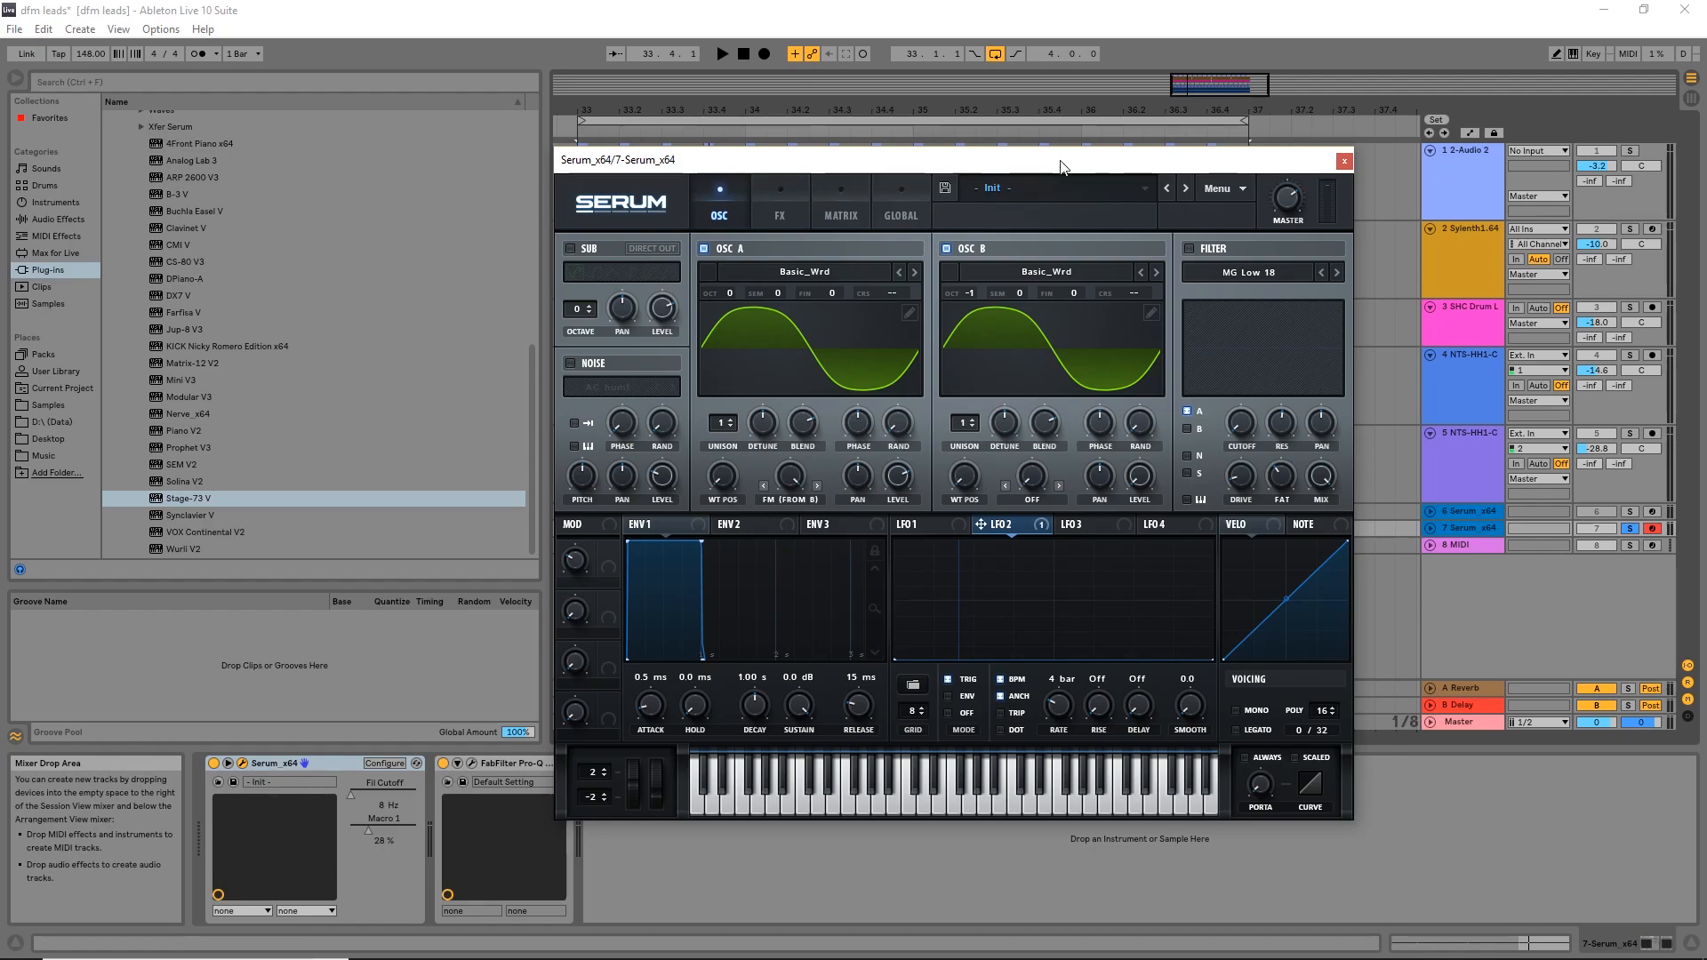
pyautogui.moveTo(1062, 162); pyautogui.dragTo(1059, 154)
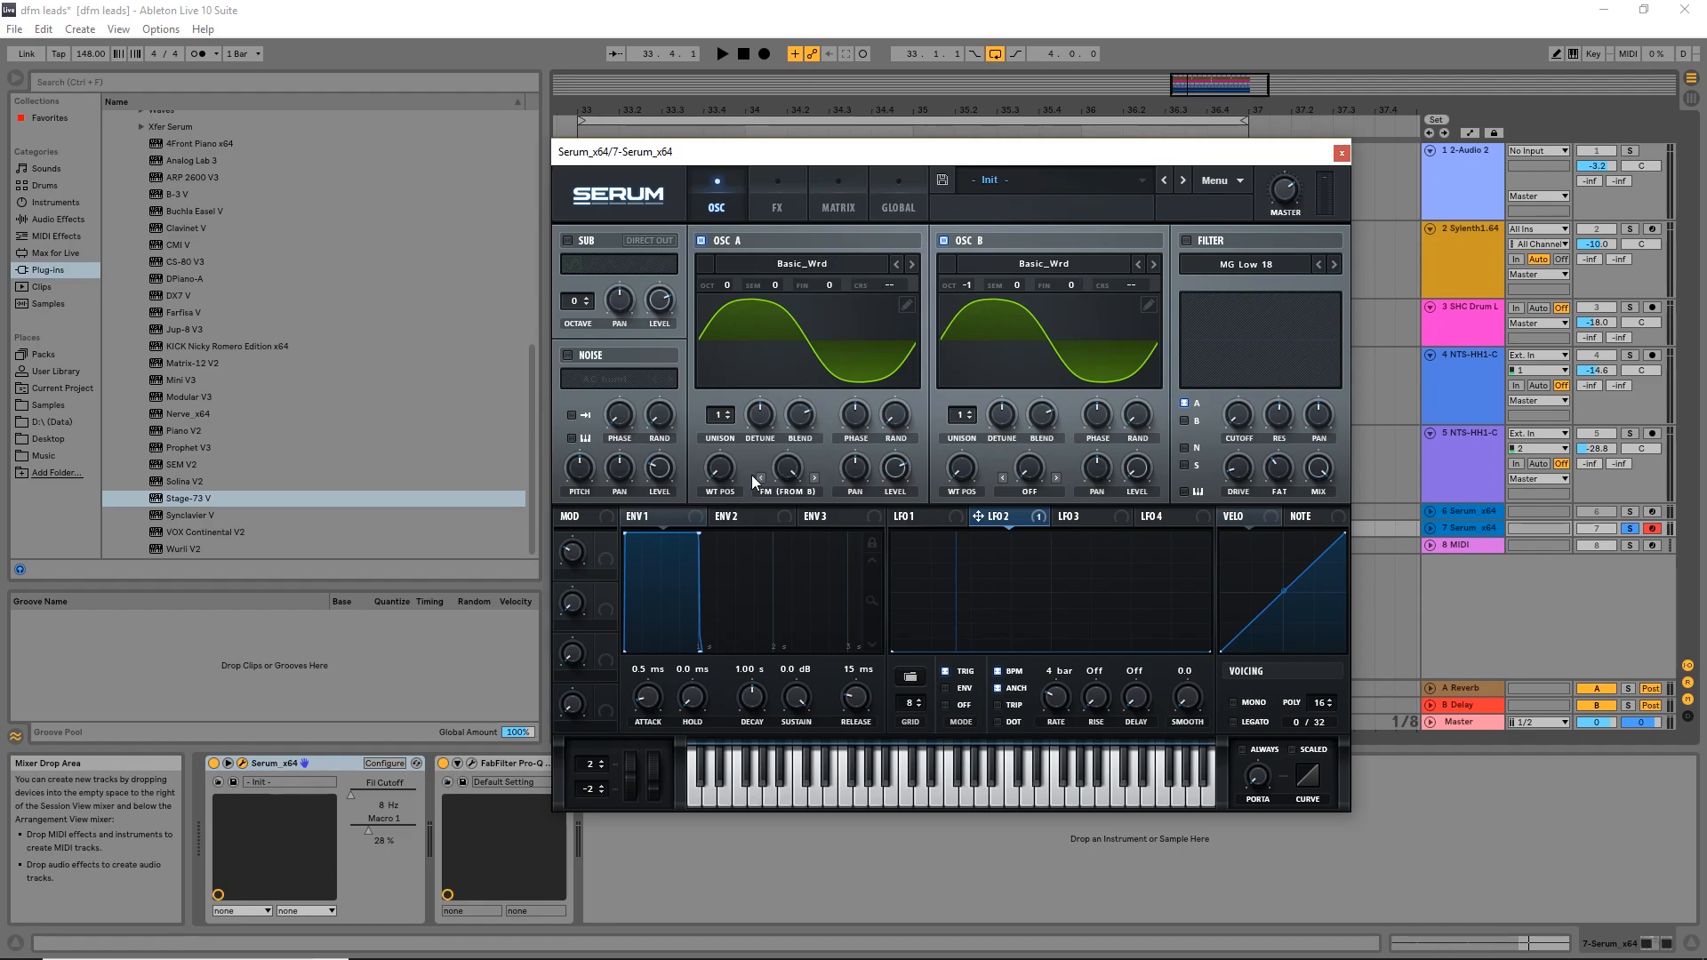
pyautogui.moveTo(726, 481)
pyautogui.mouseDown()
pyautogui.moveTo(733, 380)
pyautogui.moveTo(728, 483)
pyautogui.mouseUp()
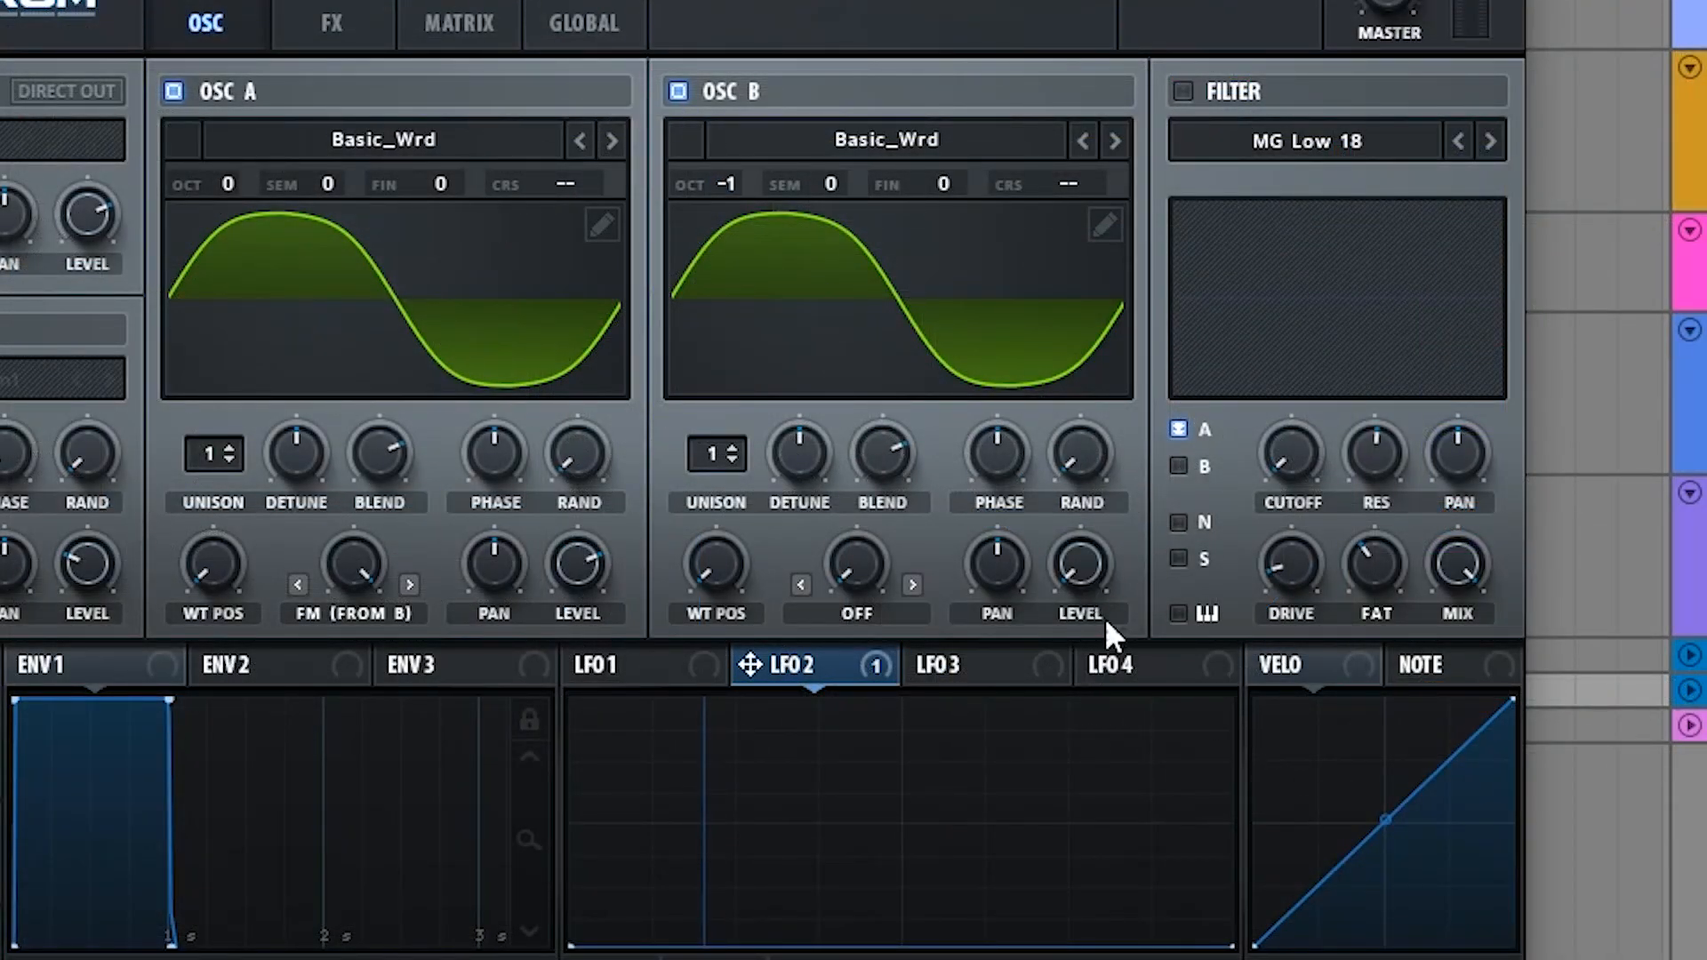
# Step: Enable Serum's MG Low 18 filter, set its cutoff to about 38 Hz, lower the resonance and adjust the fat amount
pyautogui.click(1183, 91)
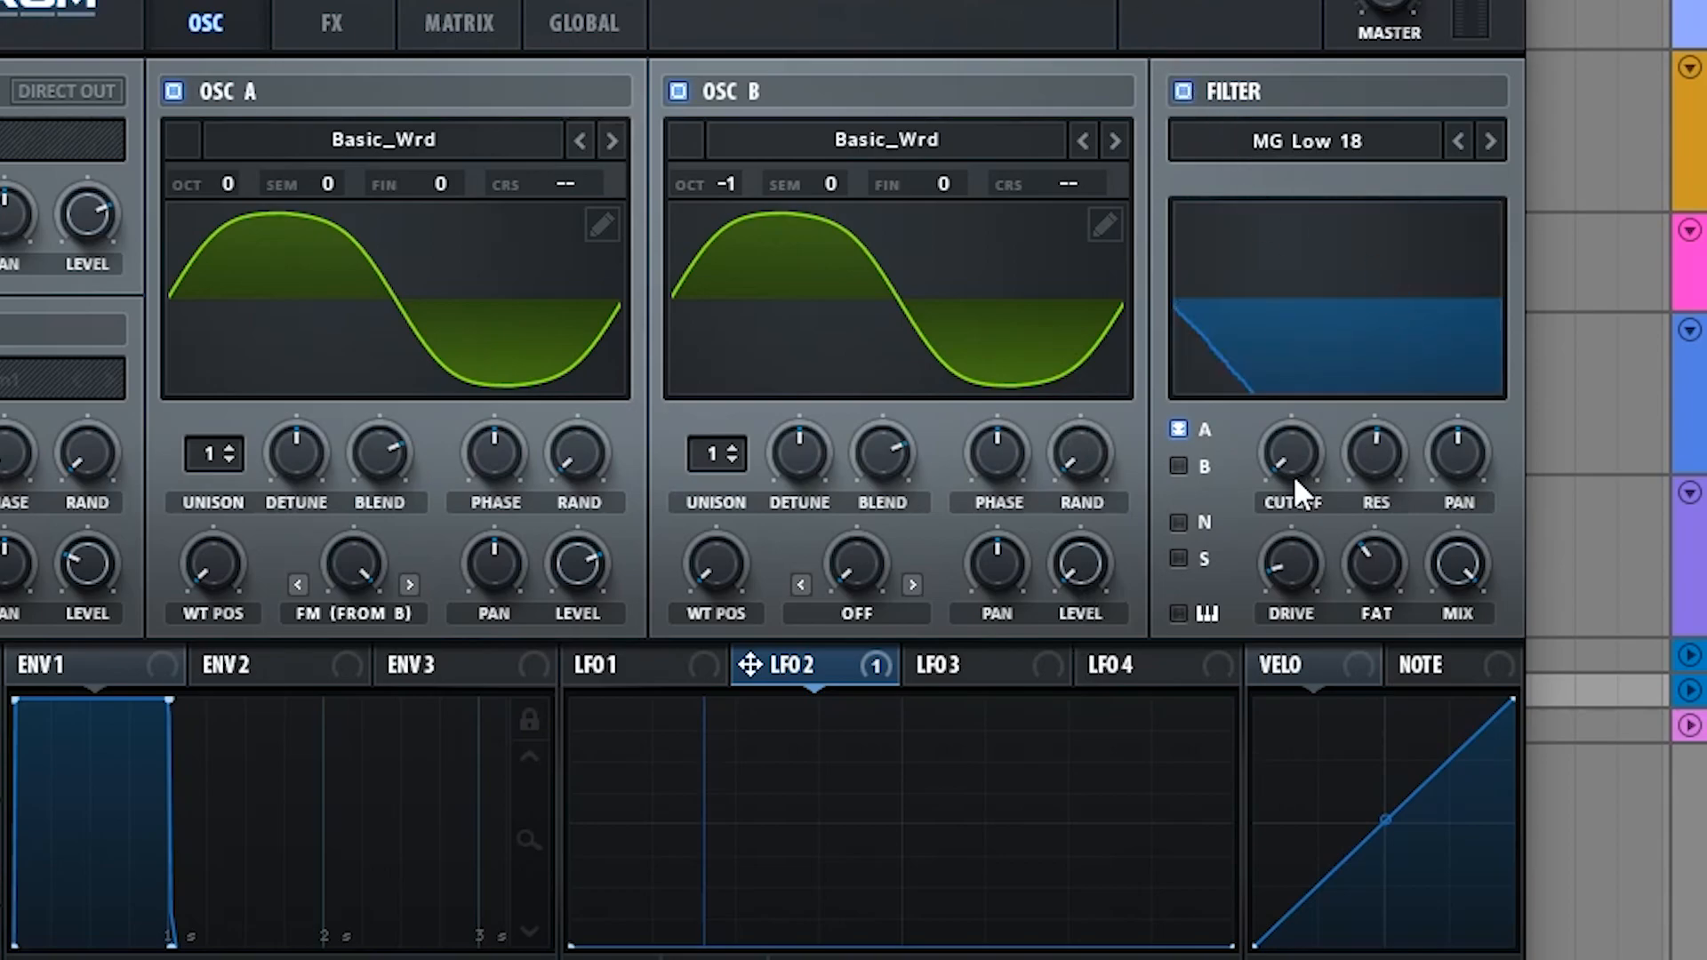
pyautogui.moveTo(1293, 457); pyautogui.dragTo(1305, 396)
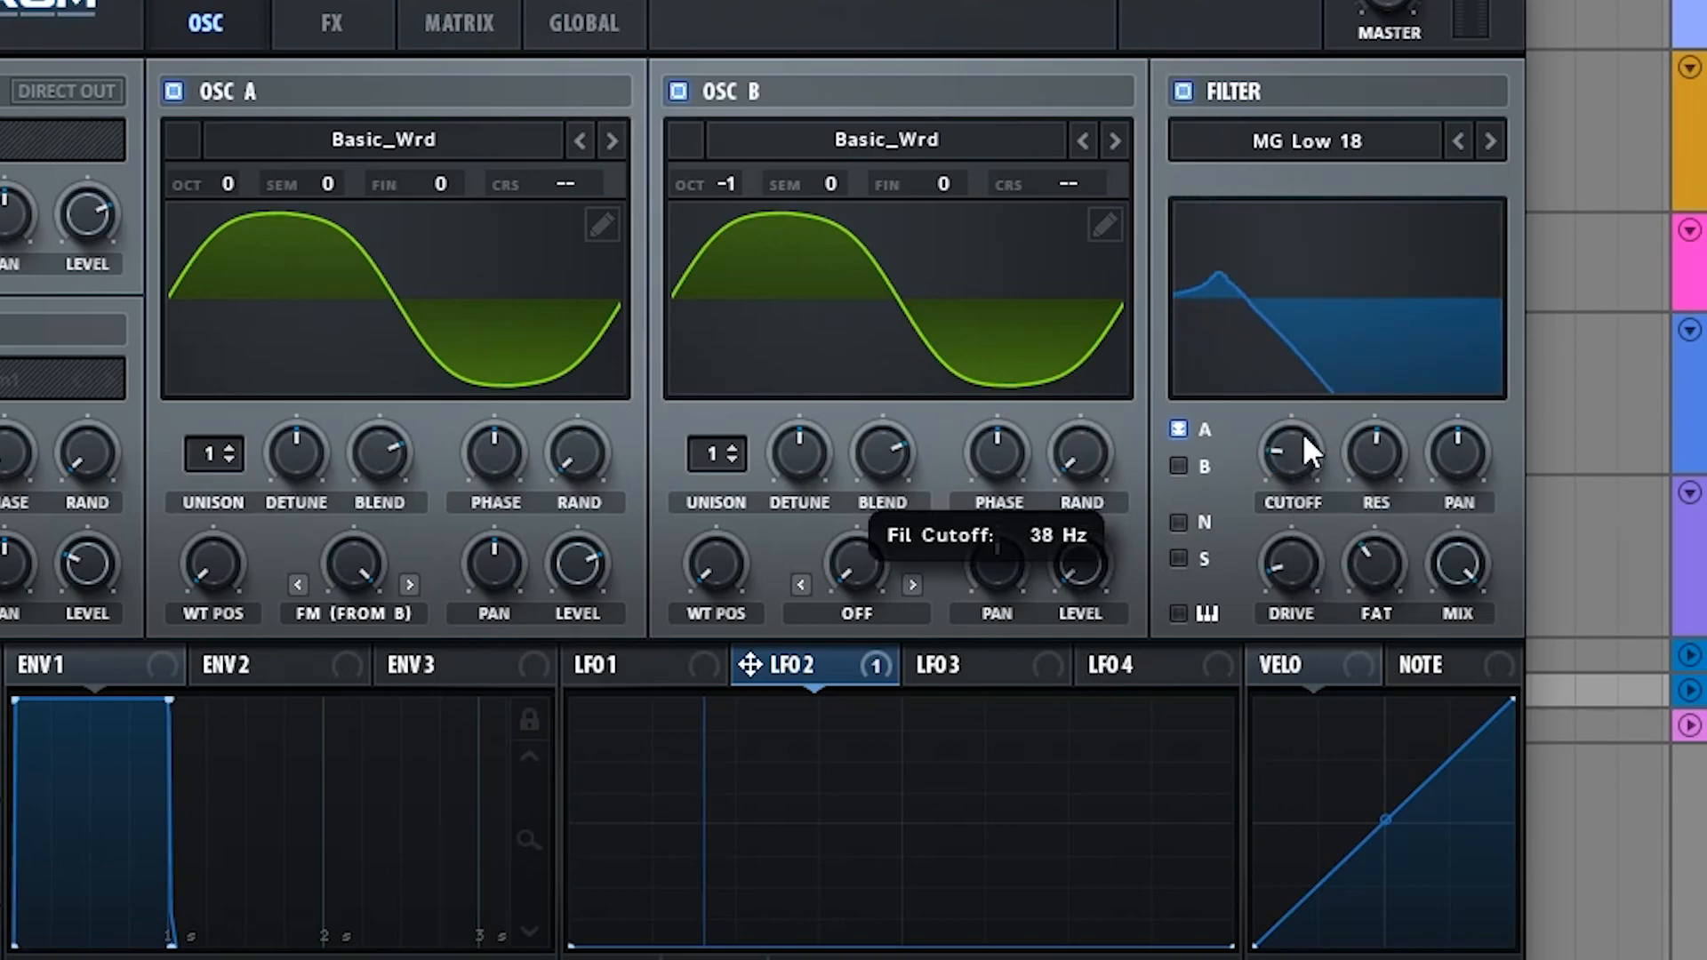
pyautogui.moveTo(1339, 460); pyautogui.dragTo(1366, 525)
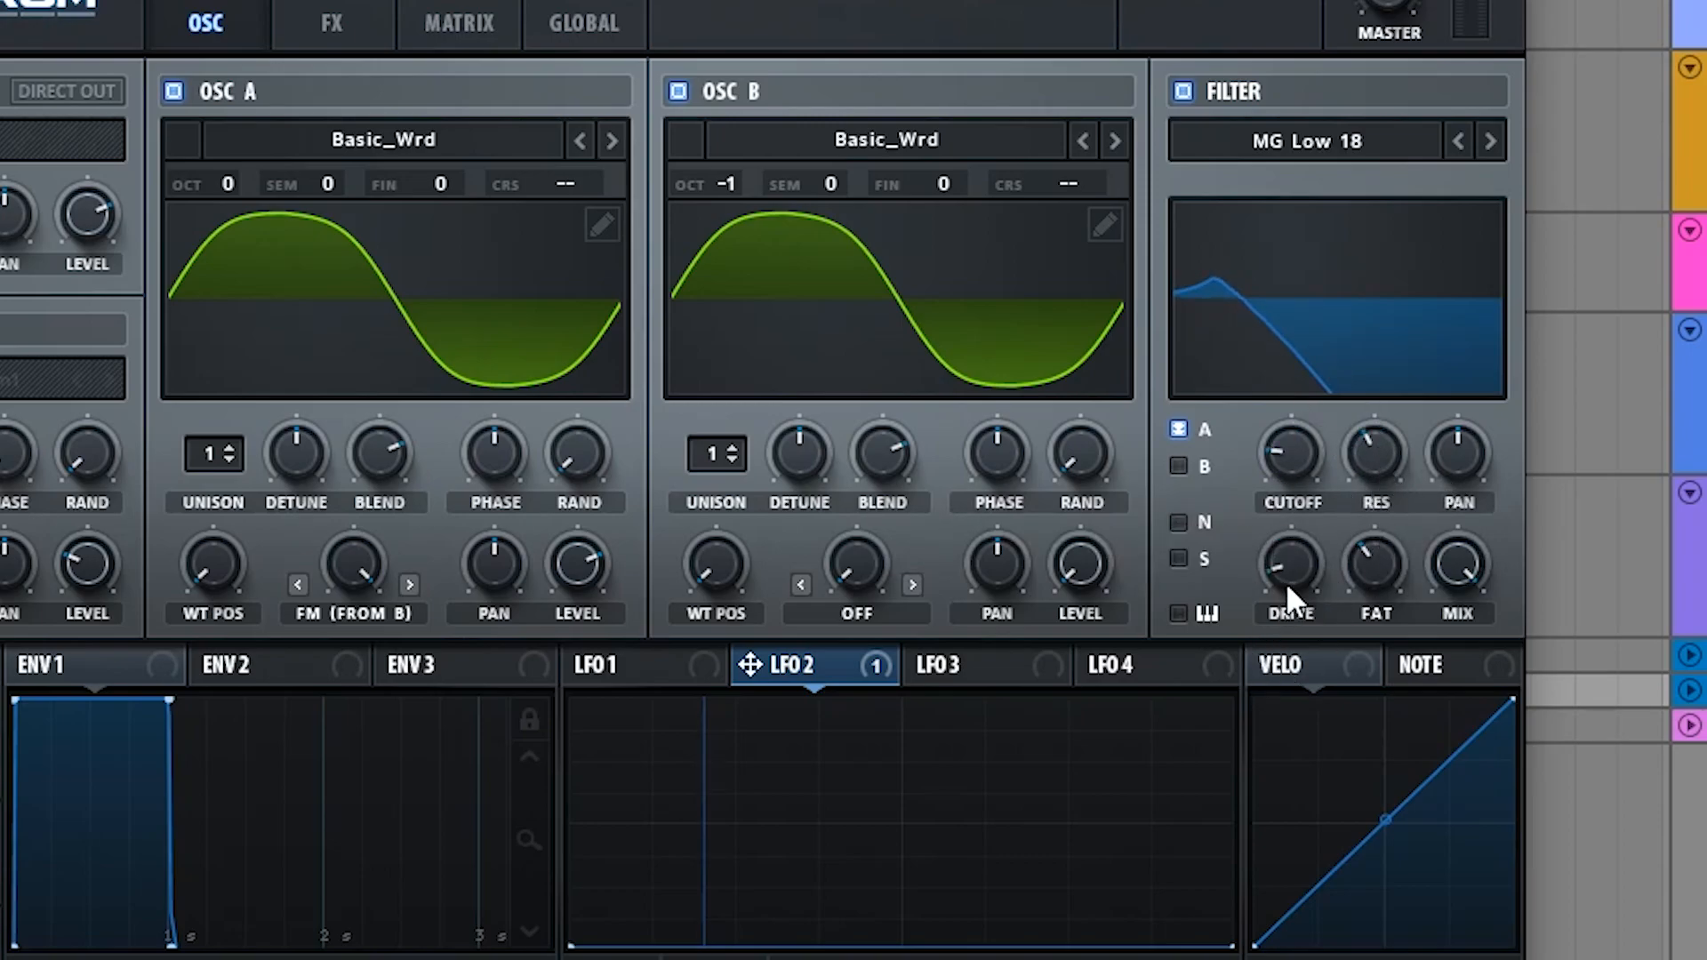
pyautogui.moveTo(1380, 567); pyautogui.dragTo(1393, 494)
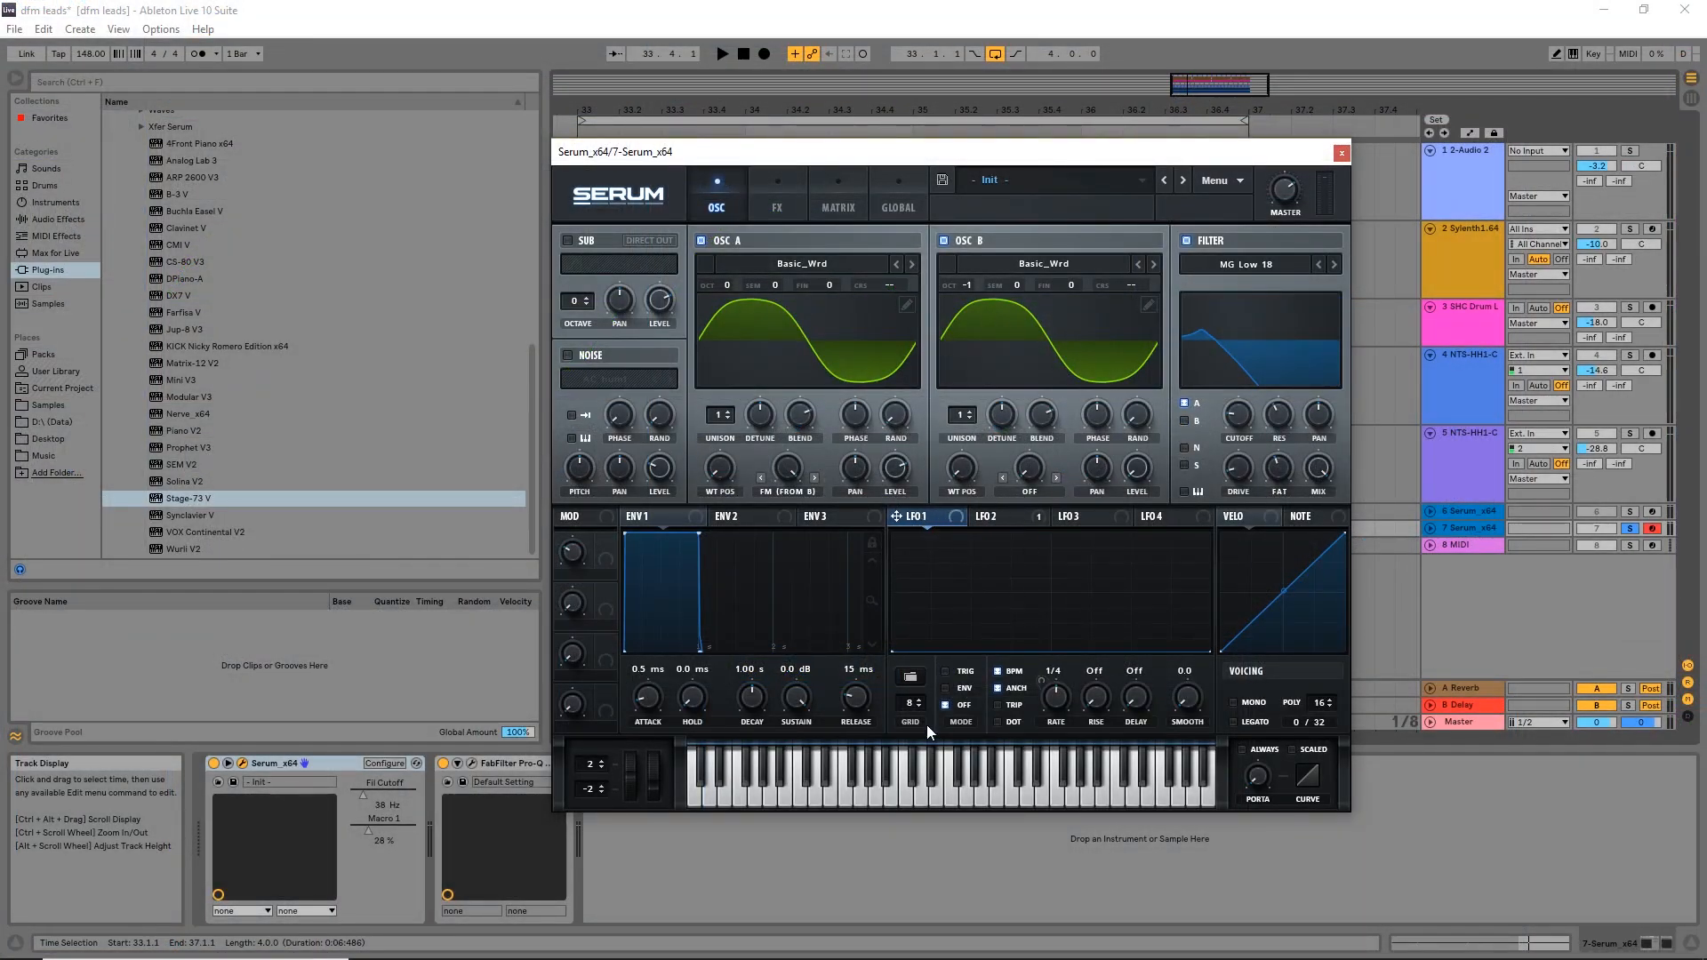
# Step: Load the basic square shape into LFO 1 and assign LFO 1 to the filter cutoff
pyautogui.click(909, 676)
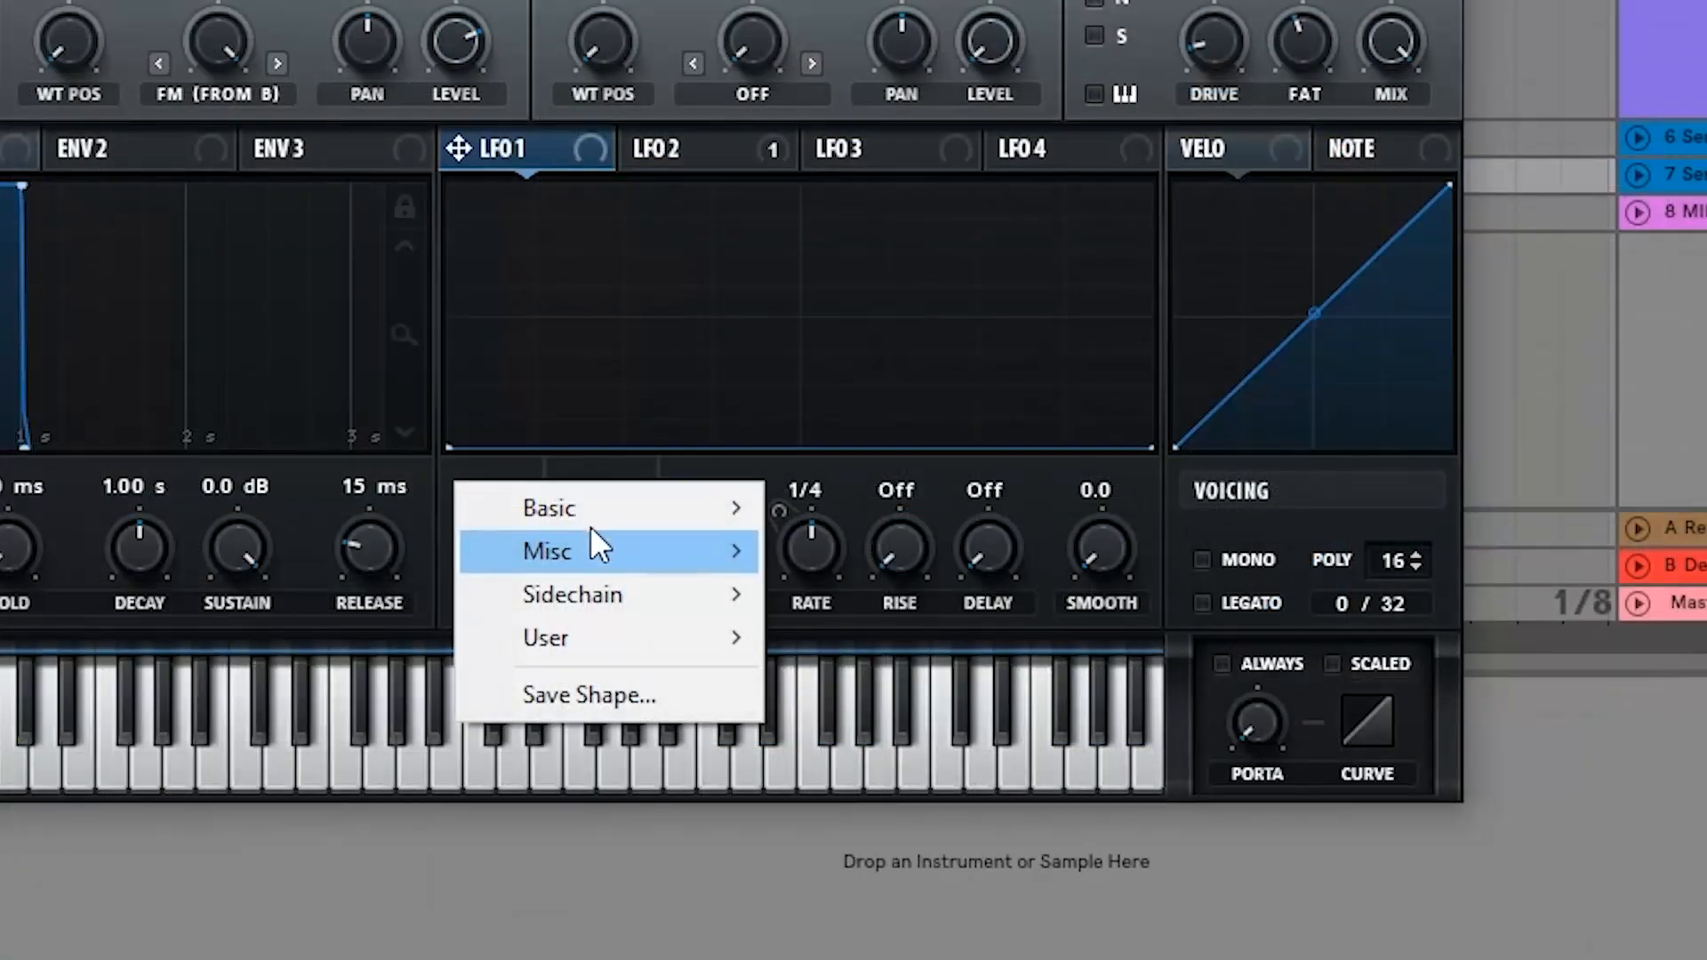
pyautogui.moveTo(599, 502)
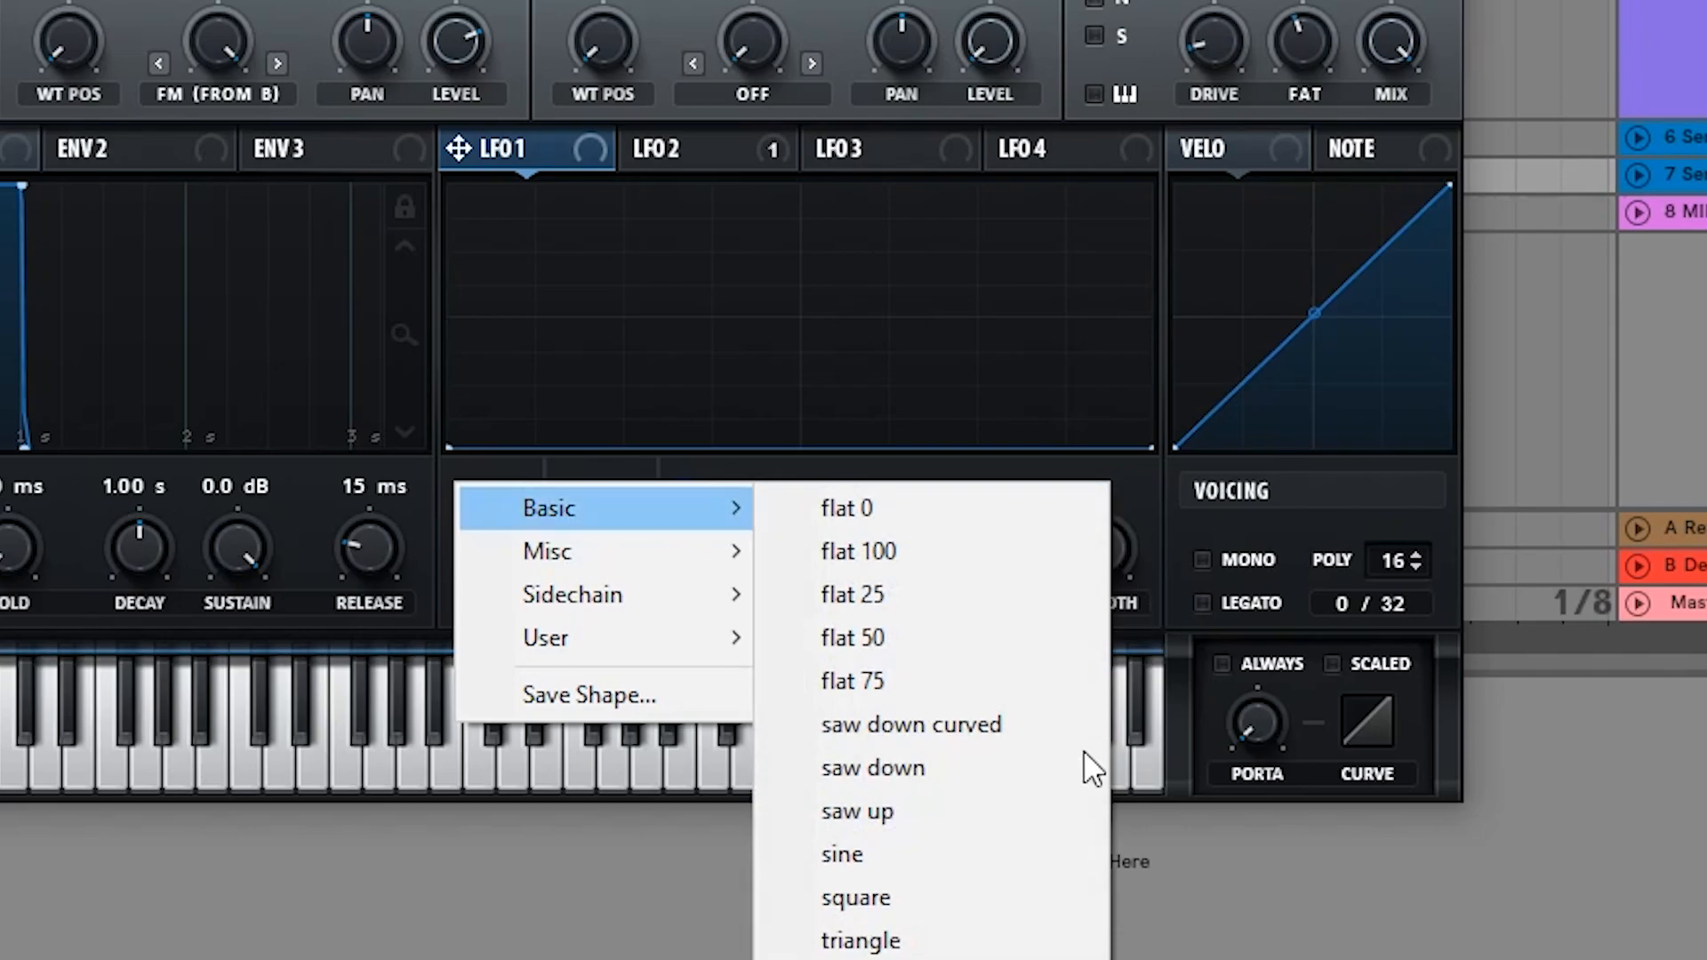
pyautogui.click(930, 898)
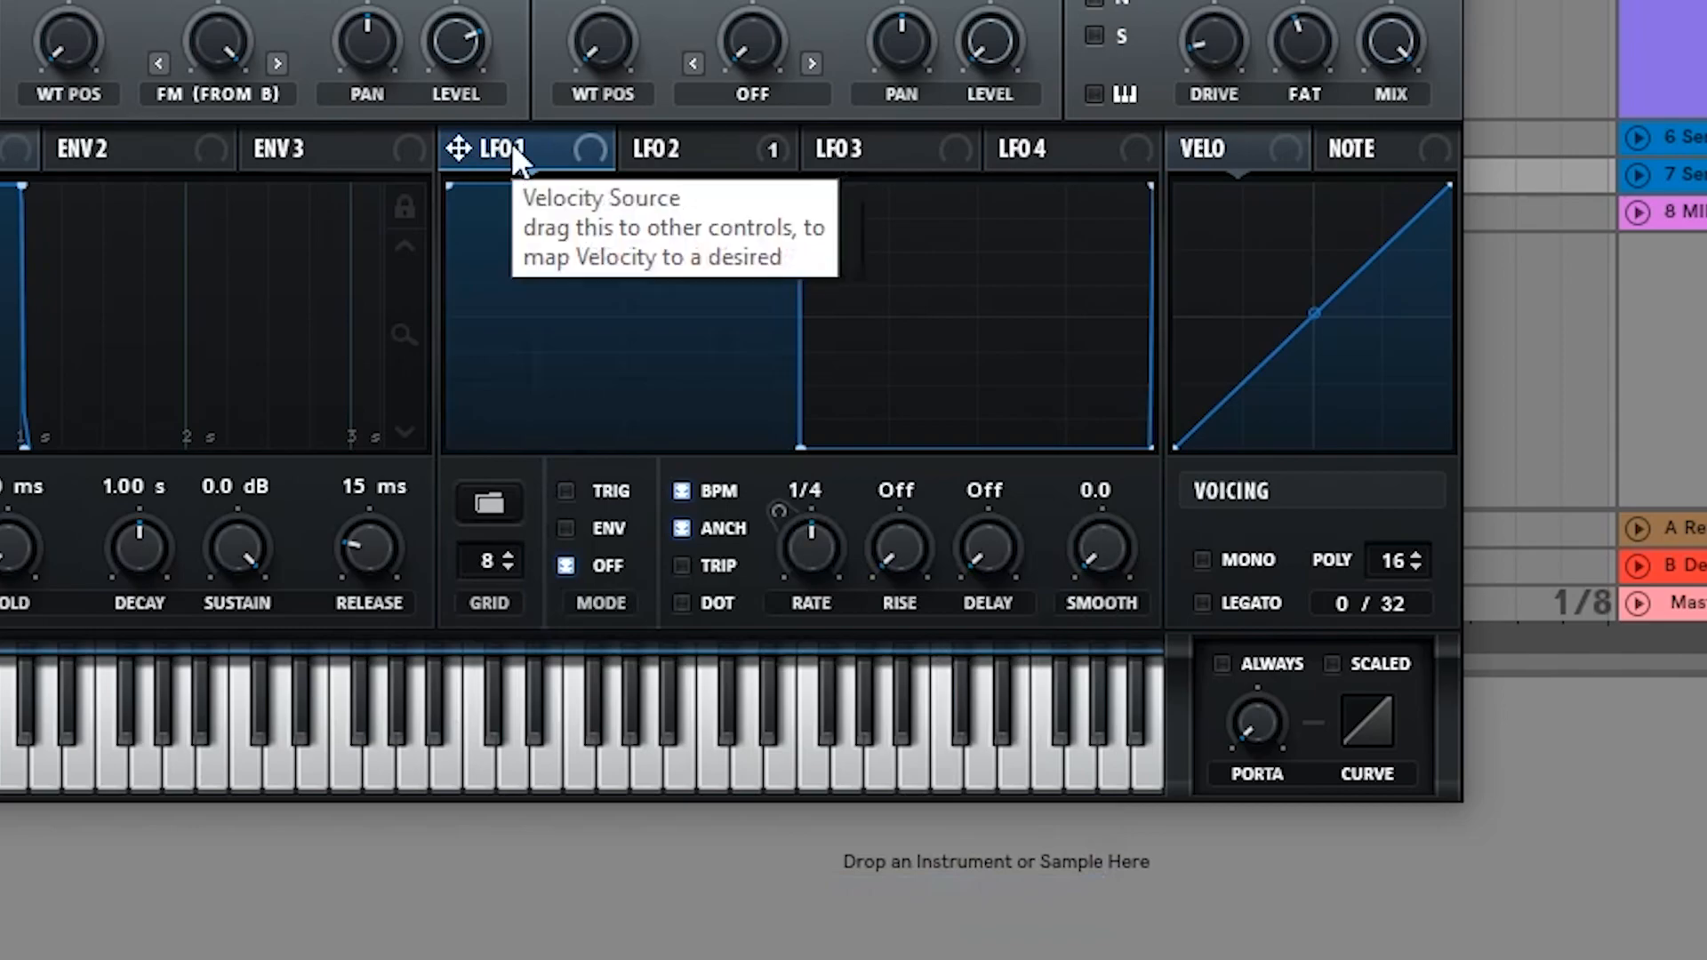
pyautogui.moveTo(457, 149); pyautogui.dragTo(1201, 505)
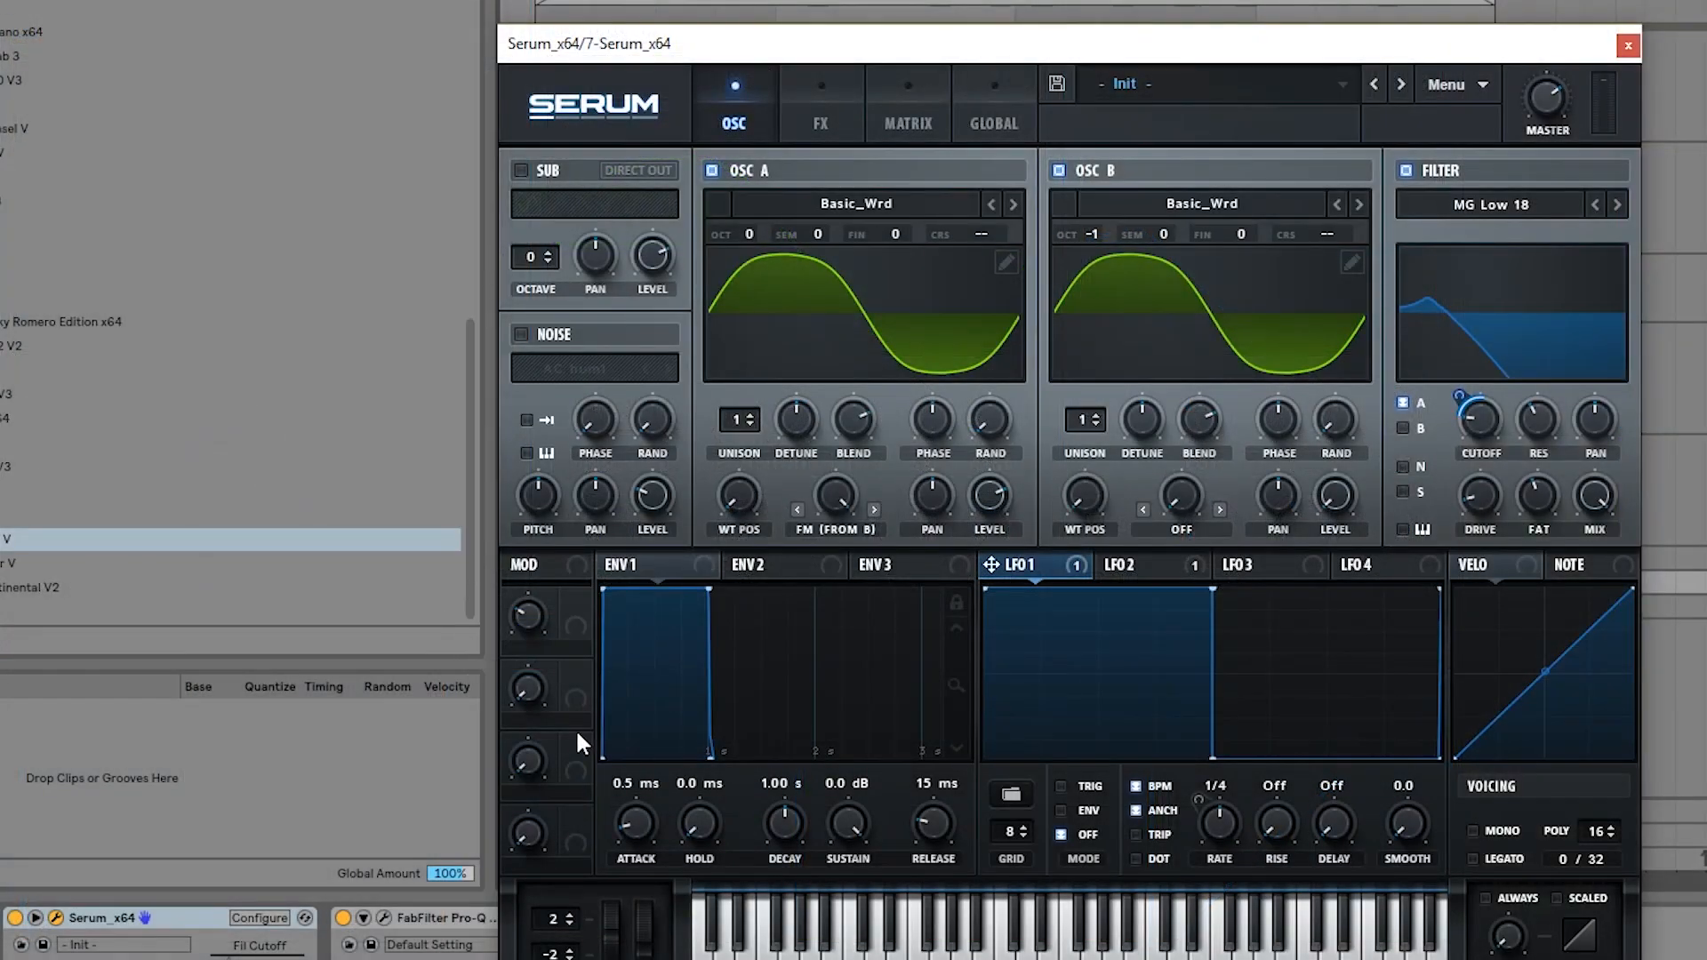
# Step: Set LFO 1's rate to 1/16 after trying 1/32, and fine-tune its modulation of the filter cutoff
pyautogui.moveTo(1167, 43); pyautogui.dragTo(920, 39)
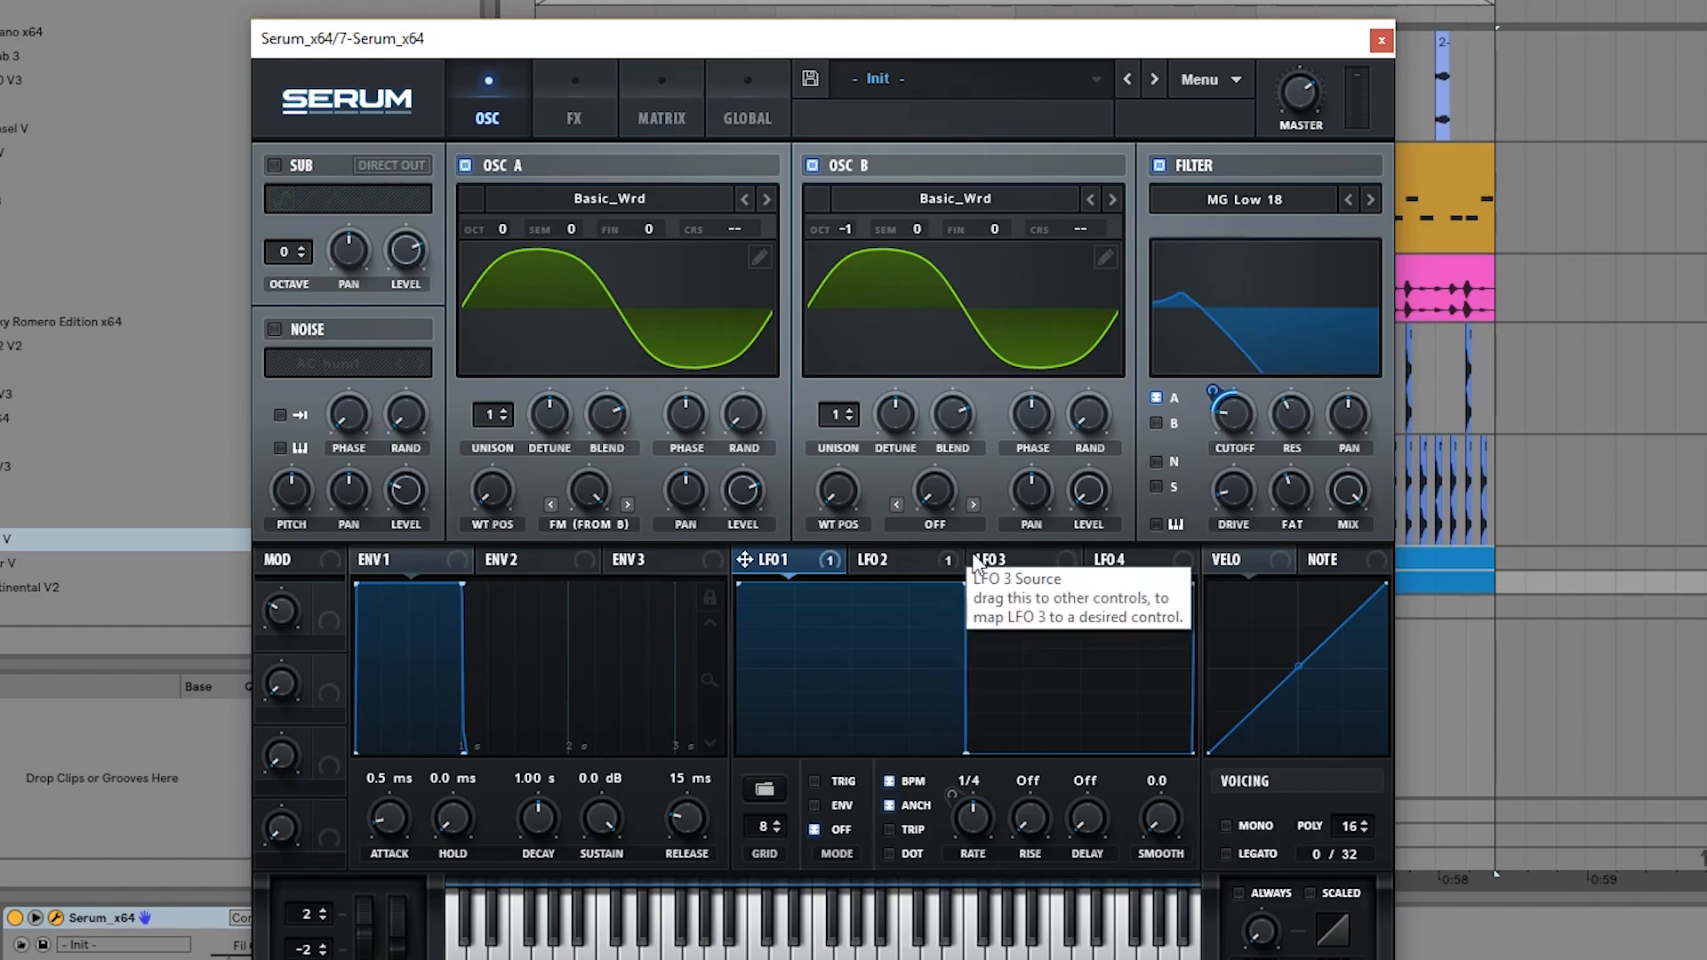
pyautogui.moveTo(1032, 46); pyautogui.dragTo(855, 19)
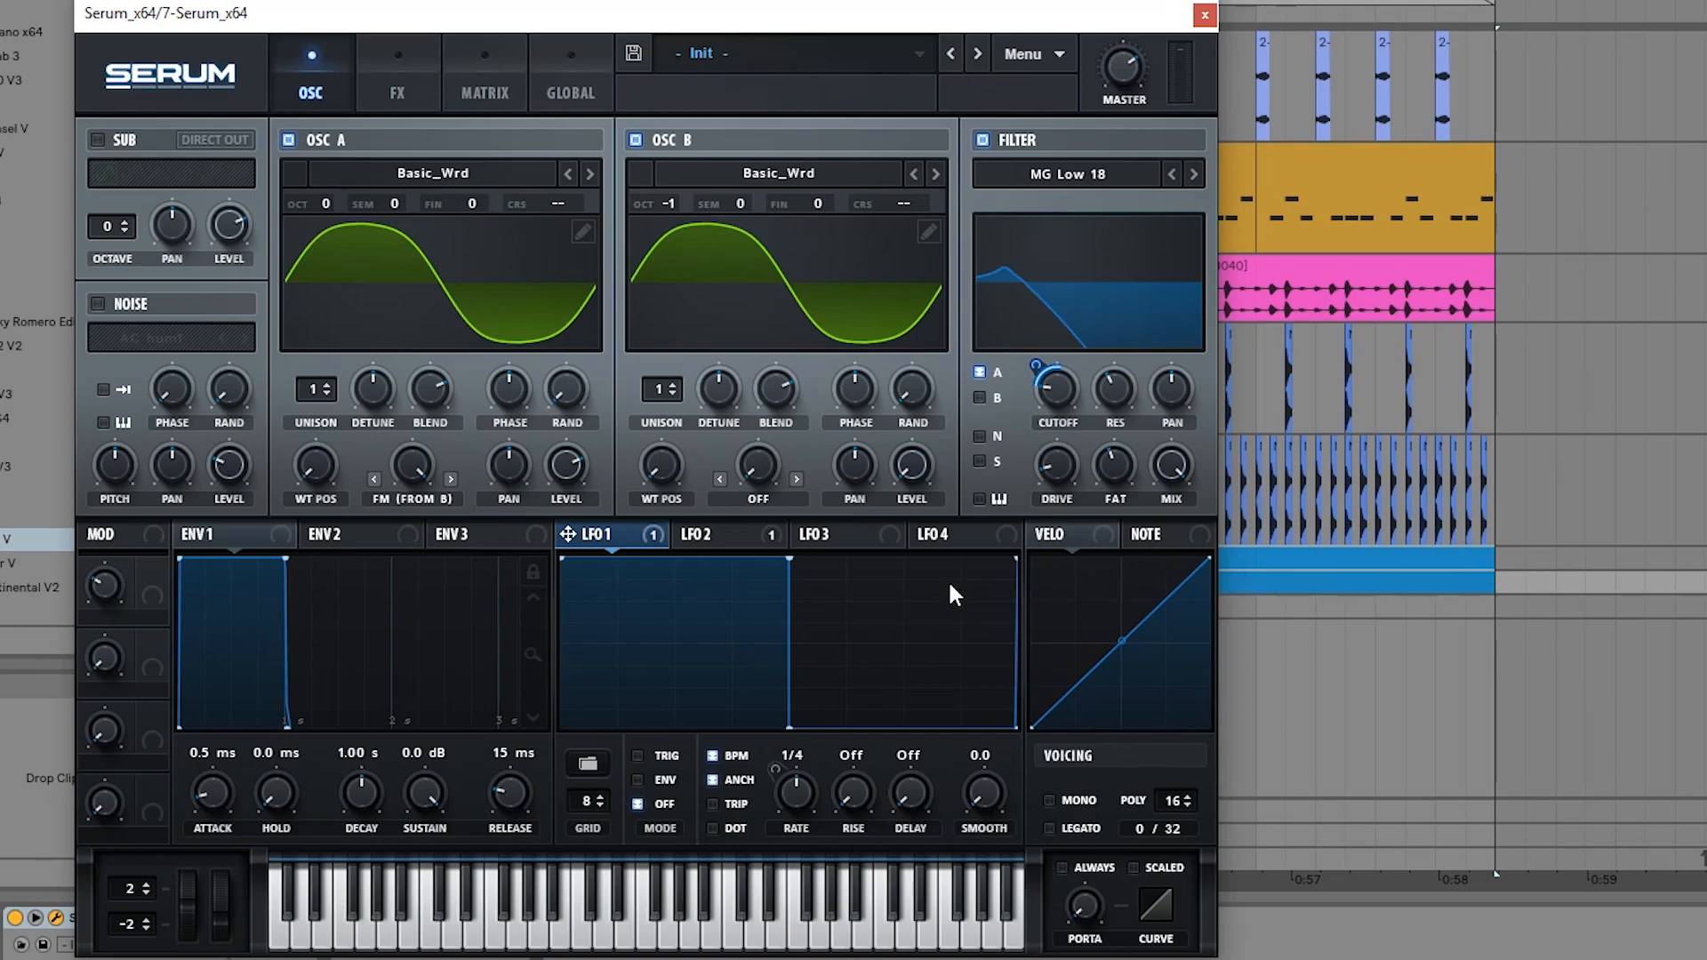
pyautogui.moveTo(803, 792); pyautogui.dragTo(847, 630)
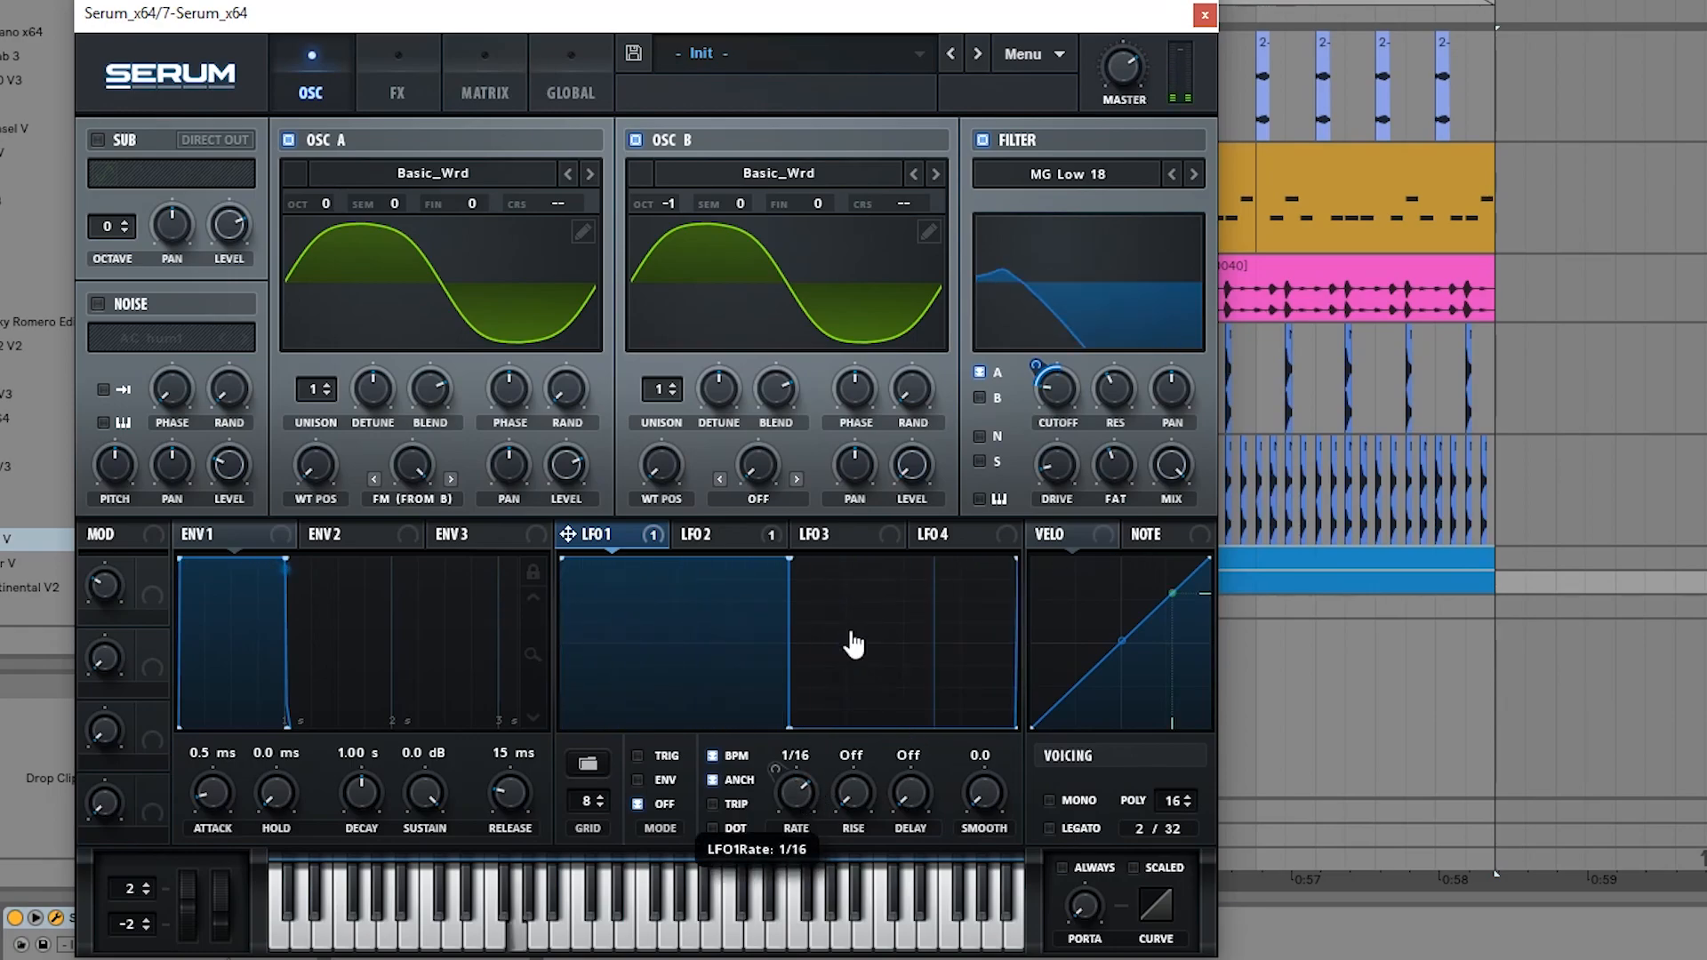
pyautogui.moveTo(1037, 365); pyautogui.dragTo(1042, 362)
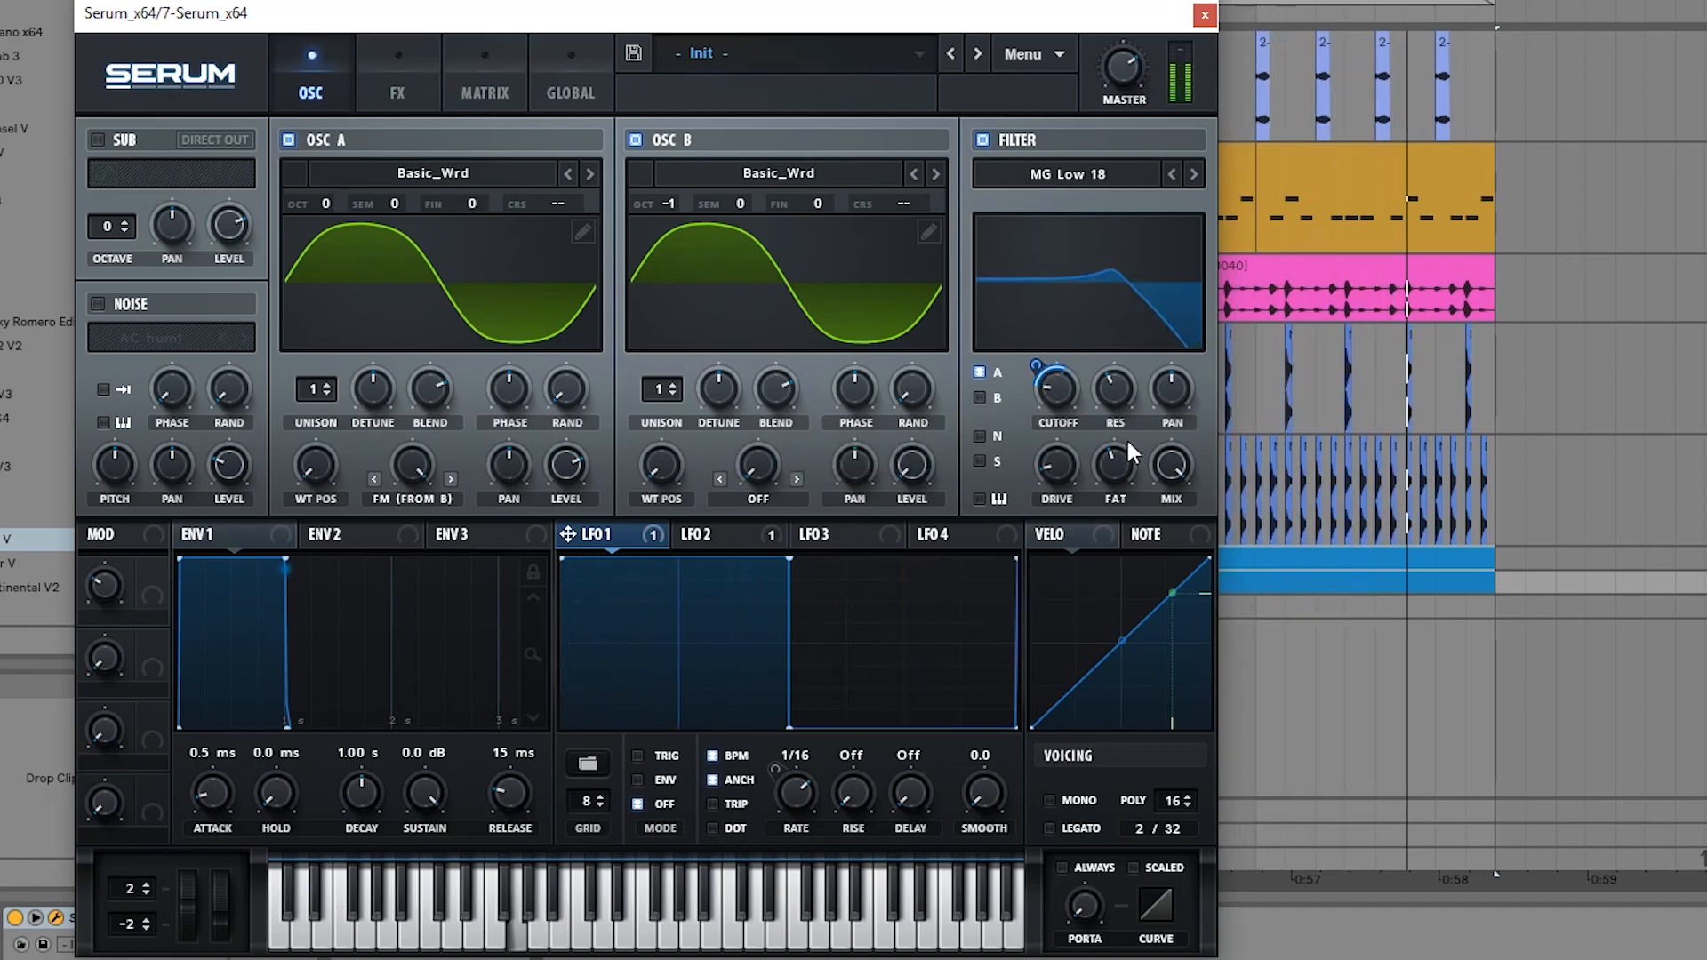
pyautogui.moveTo(796, 790); pyautogui.dragTo(796, 777)
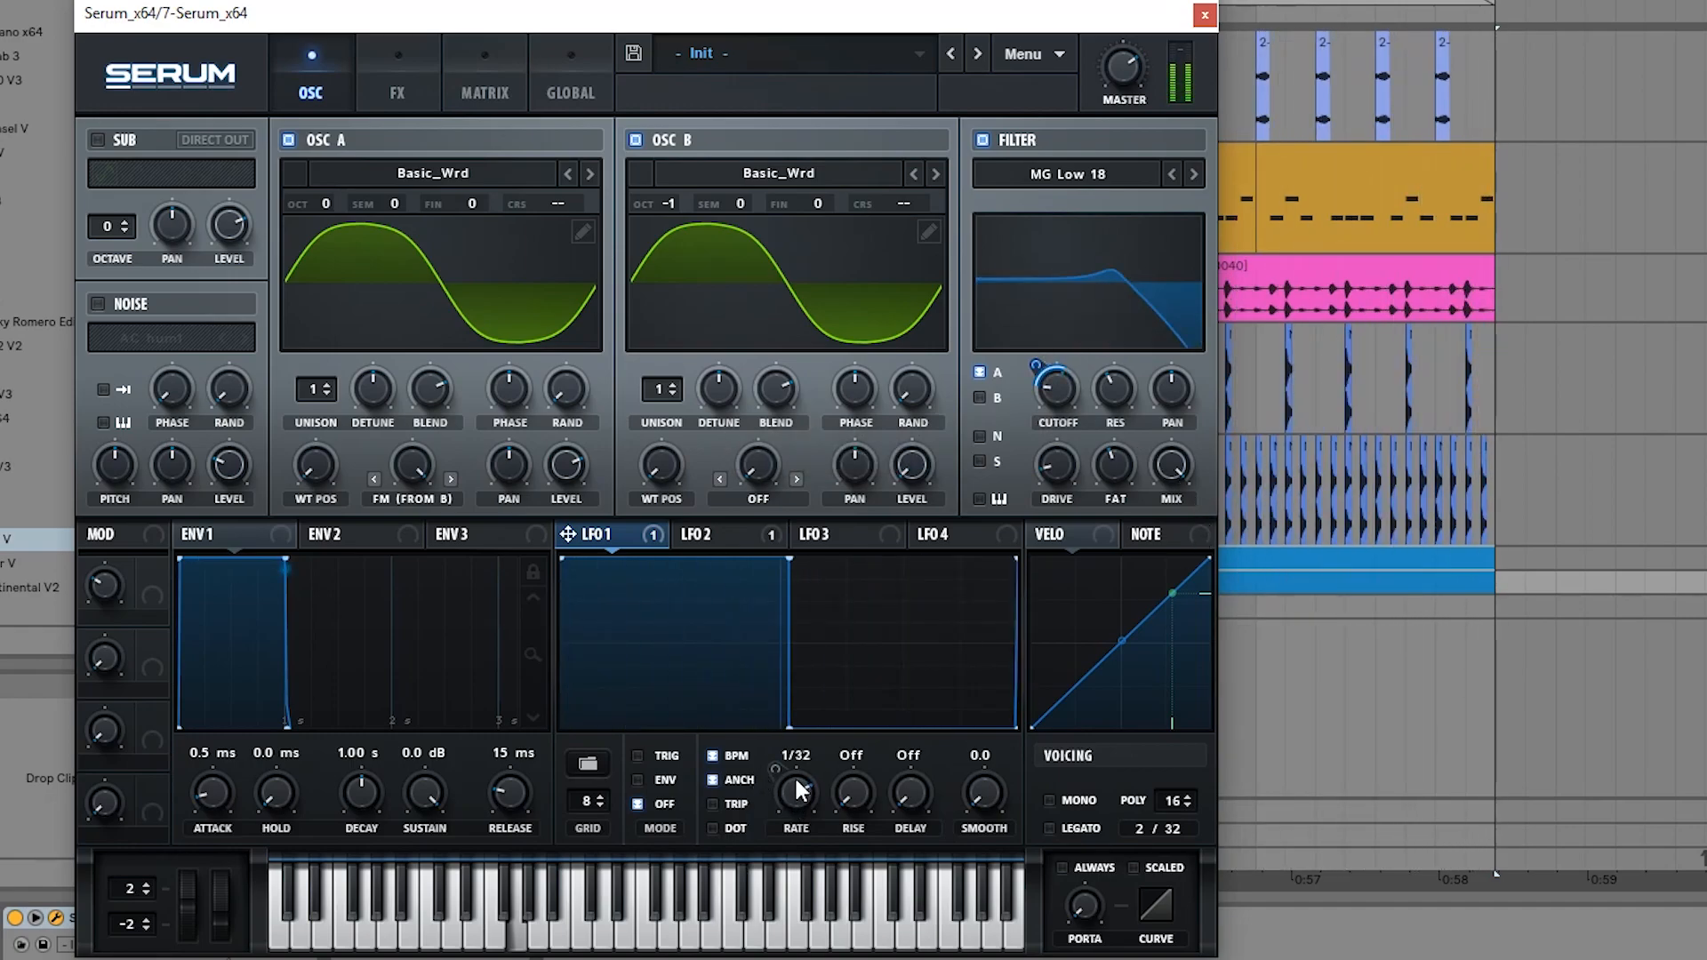
pyautogui.moveTo(803, 779)
pyautogui.mouseDown()
pyautogui.moveTo(803, 819)
pyautogui.moveTo(802, 802)
pyautogui.mouseUp()
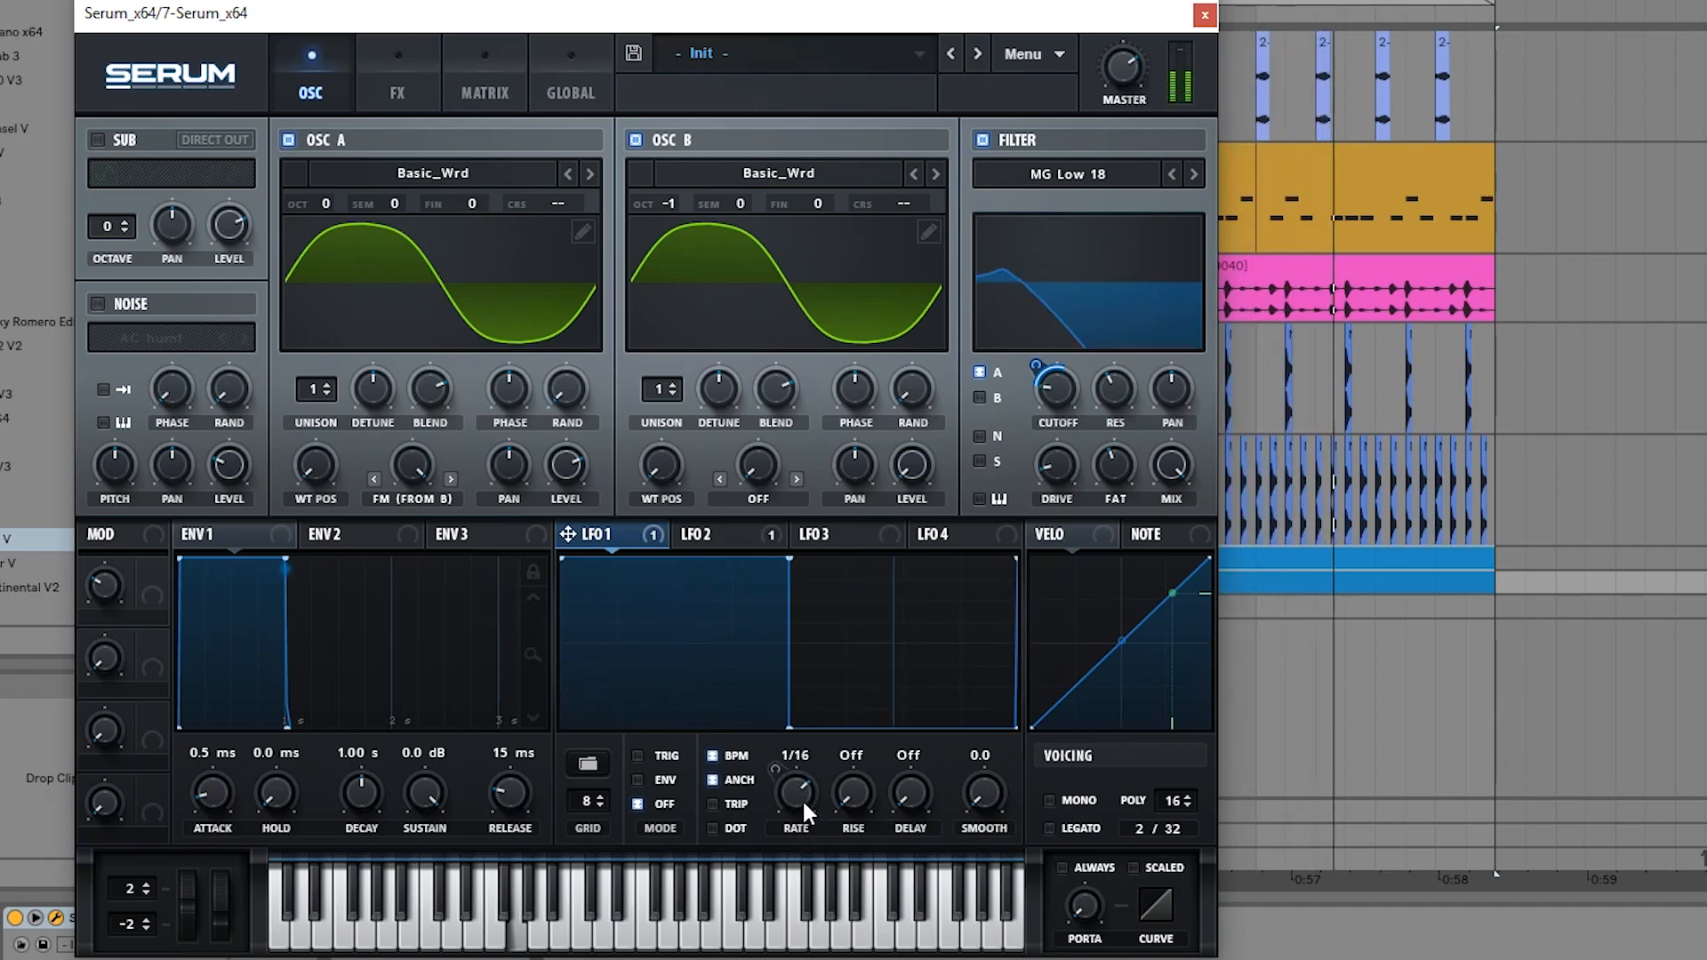
# Step: Reposition the Serum window and set LFO 1's rate to 1/8
pyautogui.moveTo(992, 27); pyautogui.dragTo(1230, 98)
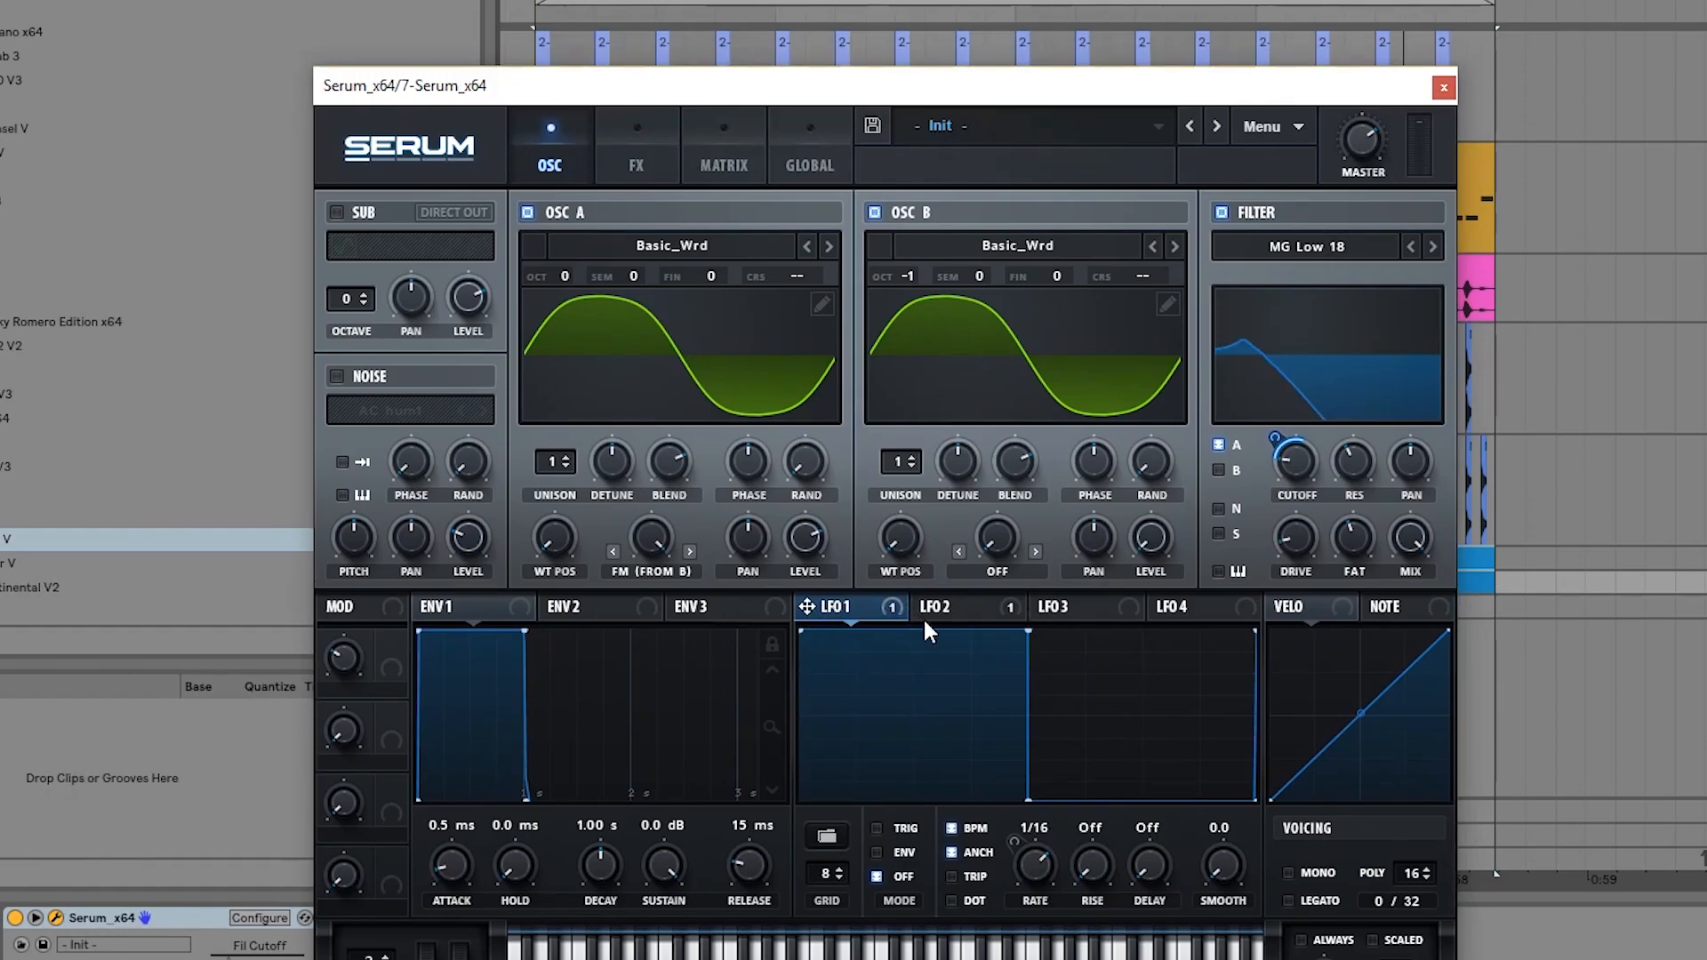
pyautogui.rightClick(1028, 866)
pyautogui.click(1087, 945)
pyautogui.moveTo(1042, 868)
pyautogui.mouseDown()
pyautogui.moveTo(1051, 832)
pyautogui.moveTo(1048, 875)
pyautogui.moveTo(1051, 861)
pyautogui.mouseUp()
# Step: Add points to LFO 2 to draw a custom shape with a high plateau followed by alternating dips and peaks
pyautogui.click(969, 605)
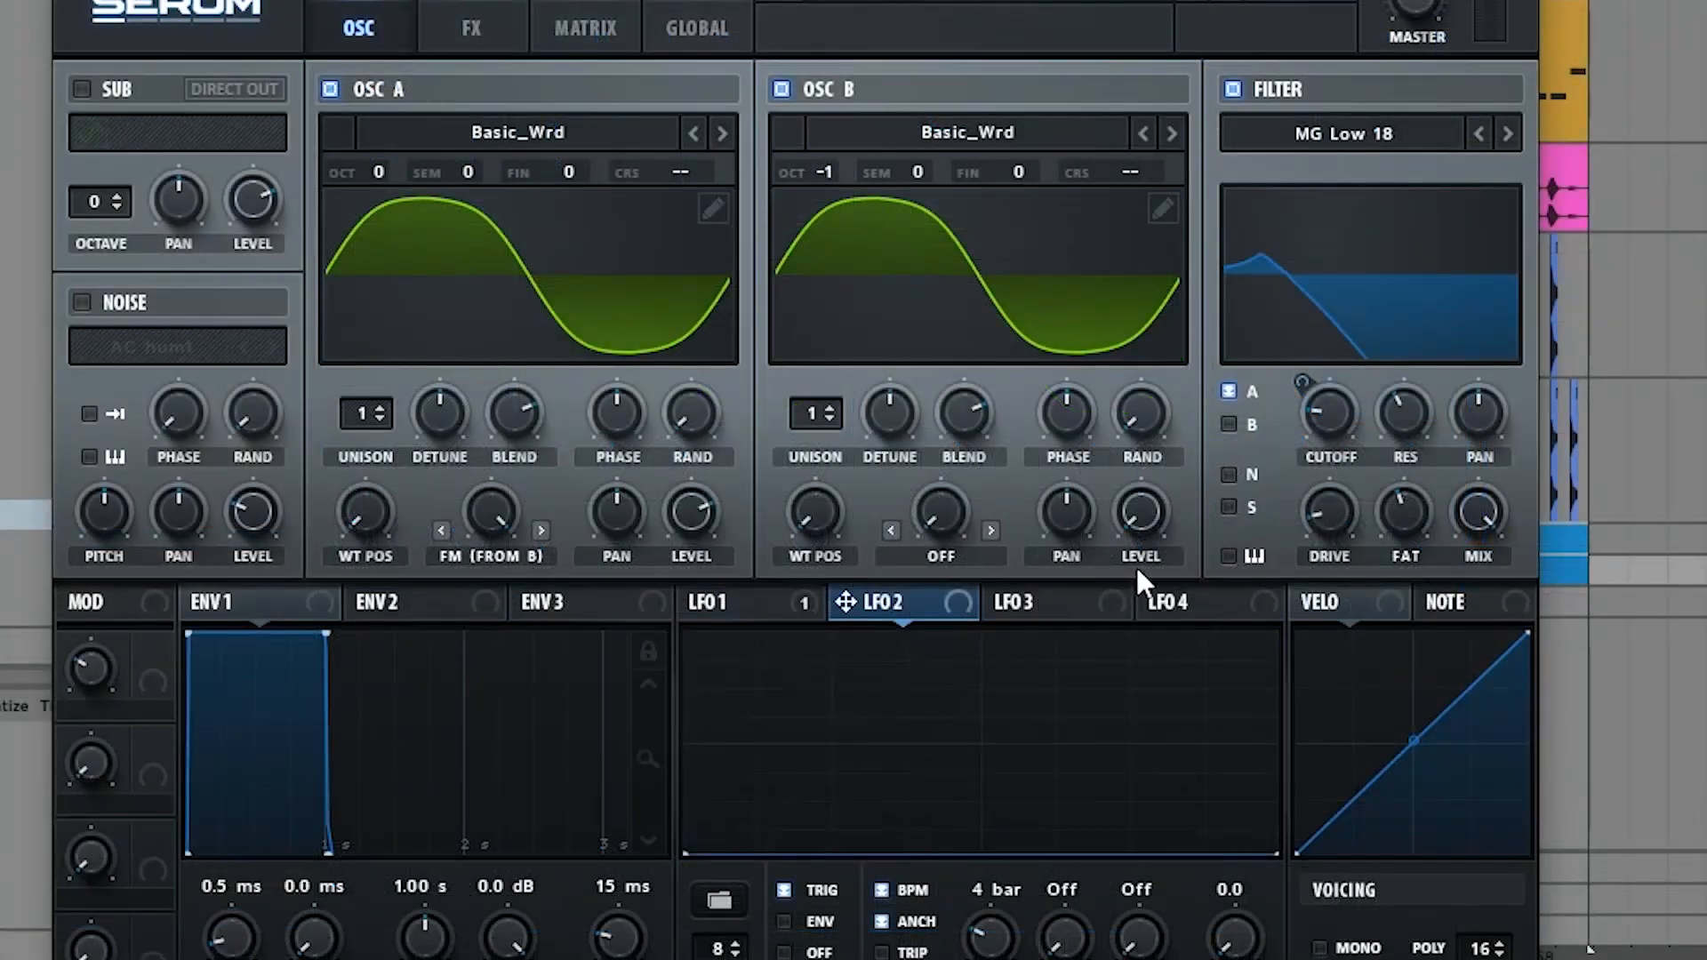
pyautogui.doubleClick(755, 693)
pyautogui.doubleClick(912, 803)
pyautogui.doubleClick(1017, 681)
pyautogui.doubleClick(1081, 778)
pyautogui.doubleClick(1160, 687)
pyautogui.doubleClick(899, 693)
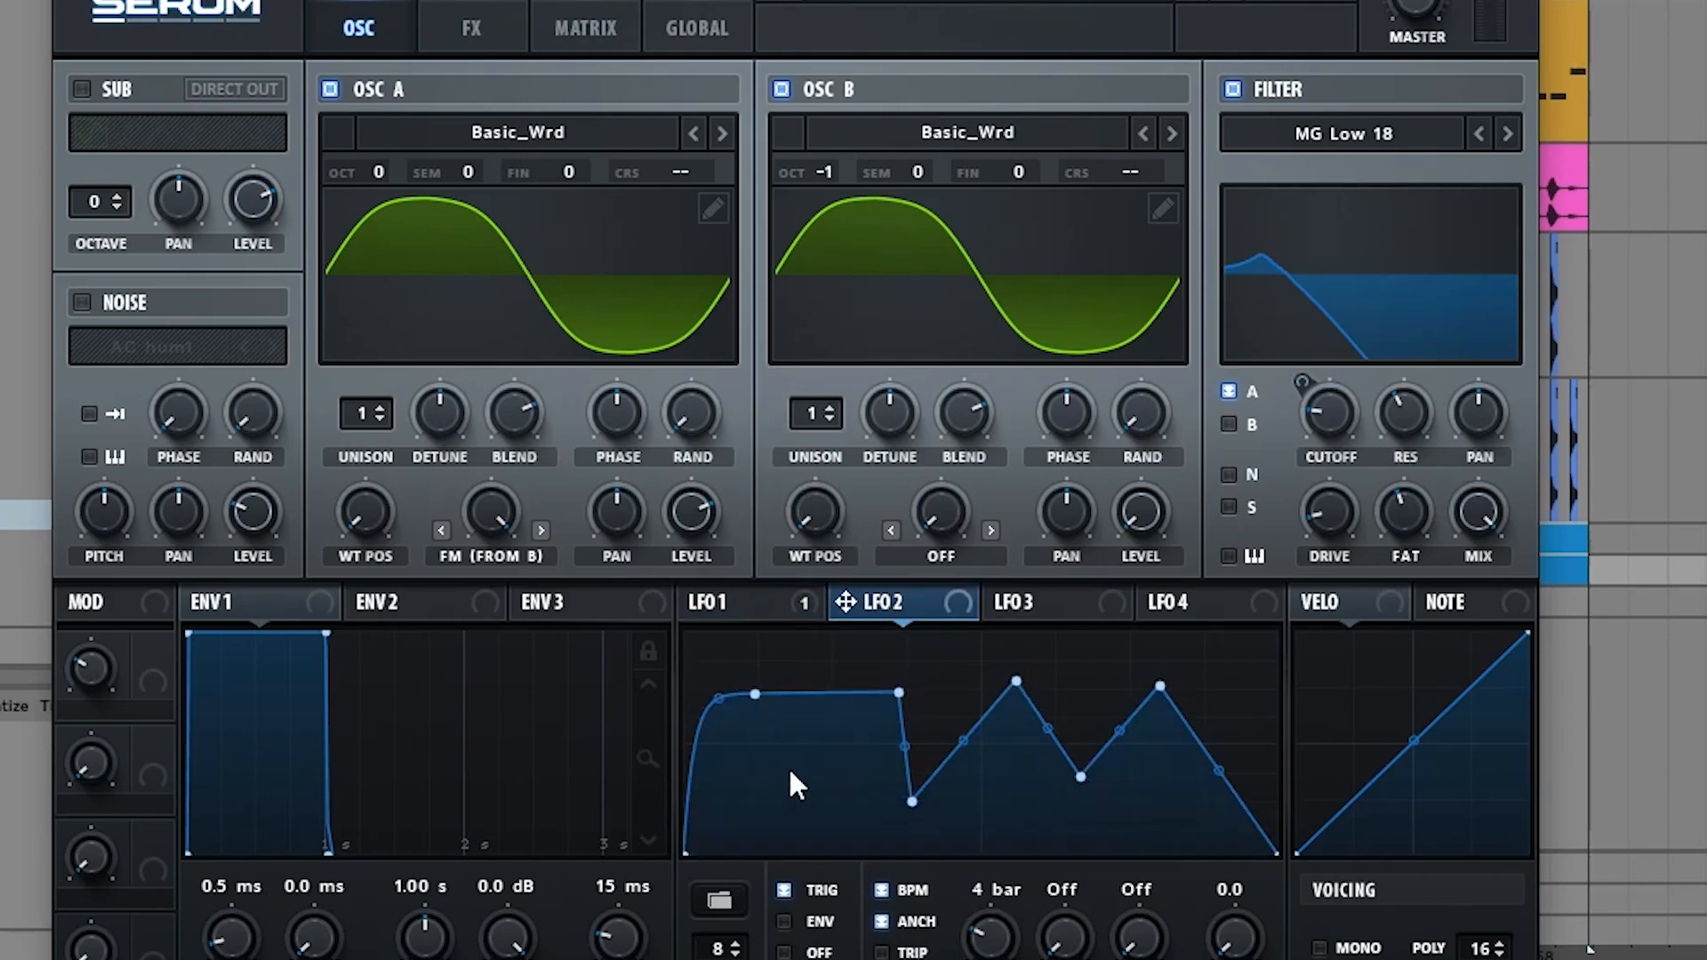
# Step: Refine LFO 2's shape with an early dip, a curved rise, a flat low section and a curved climb to the last peak
pyautogui.doubleClick(814, 783)
pyautogui.moveTo(838, 682); pyautogui.dragTo(838, 686)
pyautogui.keyDown('shift'); pyautogui.click(1007, 797); pyautogui.keyUp('shift')
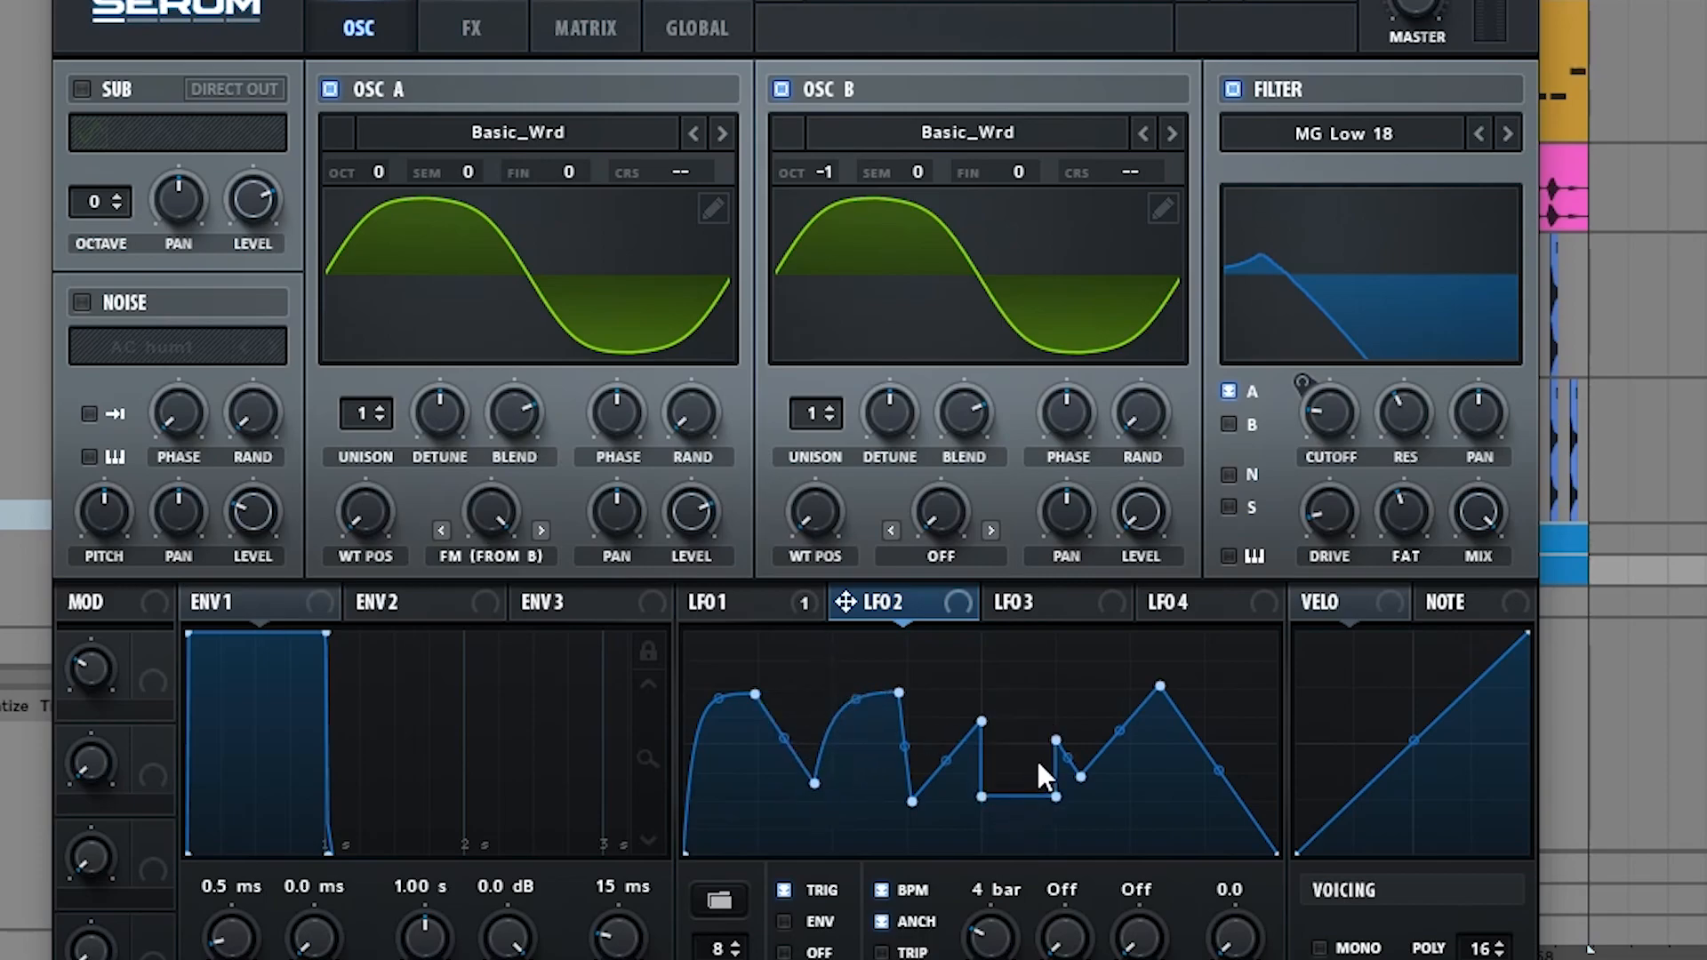
pyautogui.doubleClick(1057, 742)
pyautogui.moveTo(1136, 727); pyautogui.dragTo(1139, 748)
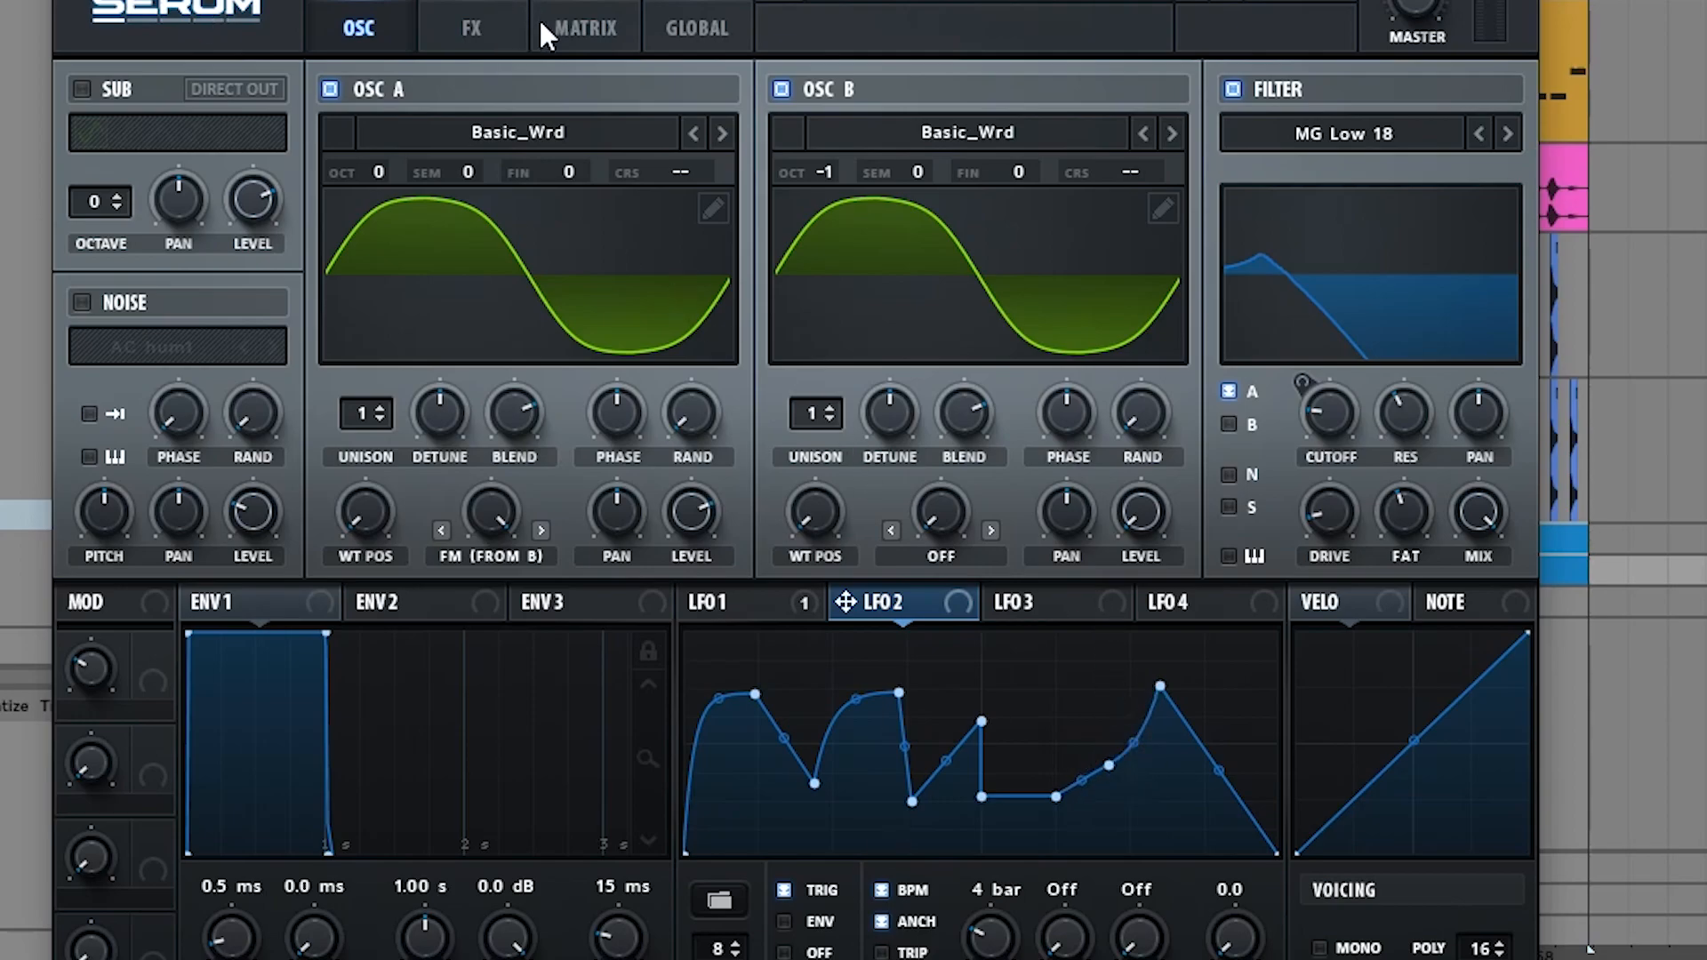
# Step: Route LFO 2 to LFO1Rate in the second modulation matrix slot with a positive amount, and return to the oscillator view
pyautogui.click(583, 27)
pyautogui.click(130, 201)
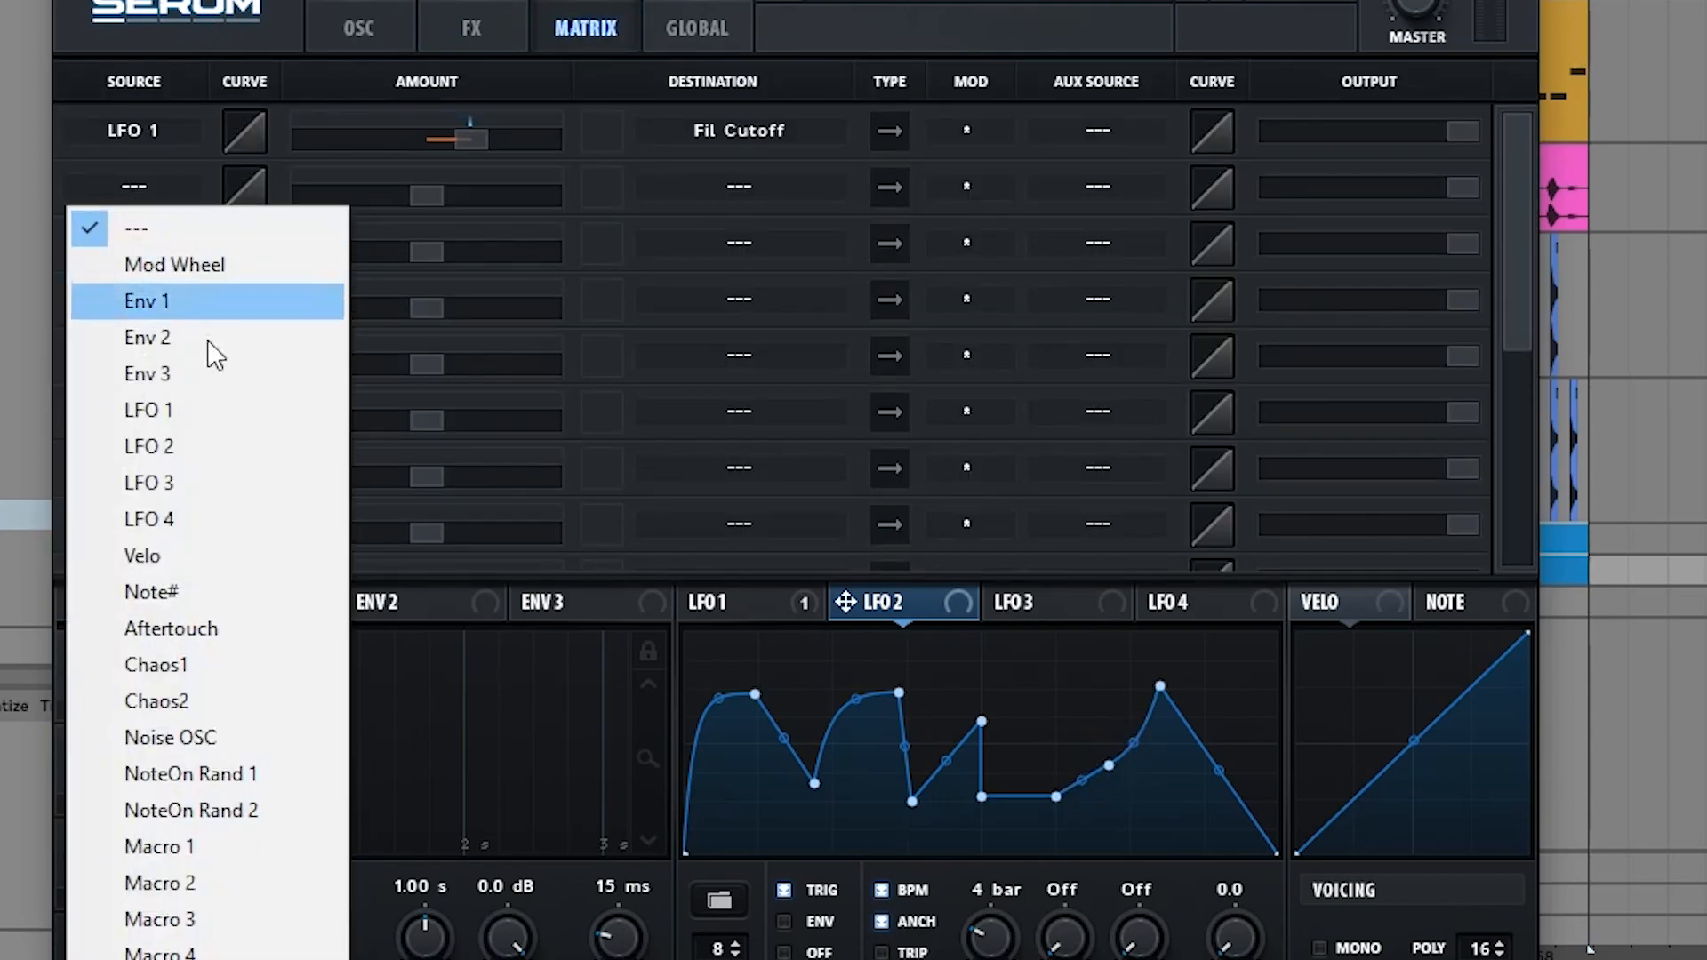
pyautogui.click(211, 443)
pyautogui.click(775, 178)
pyautogui.moveTo(786, 430)
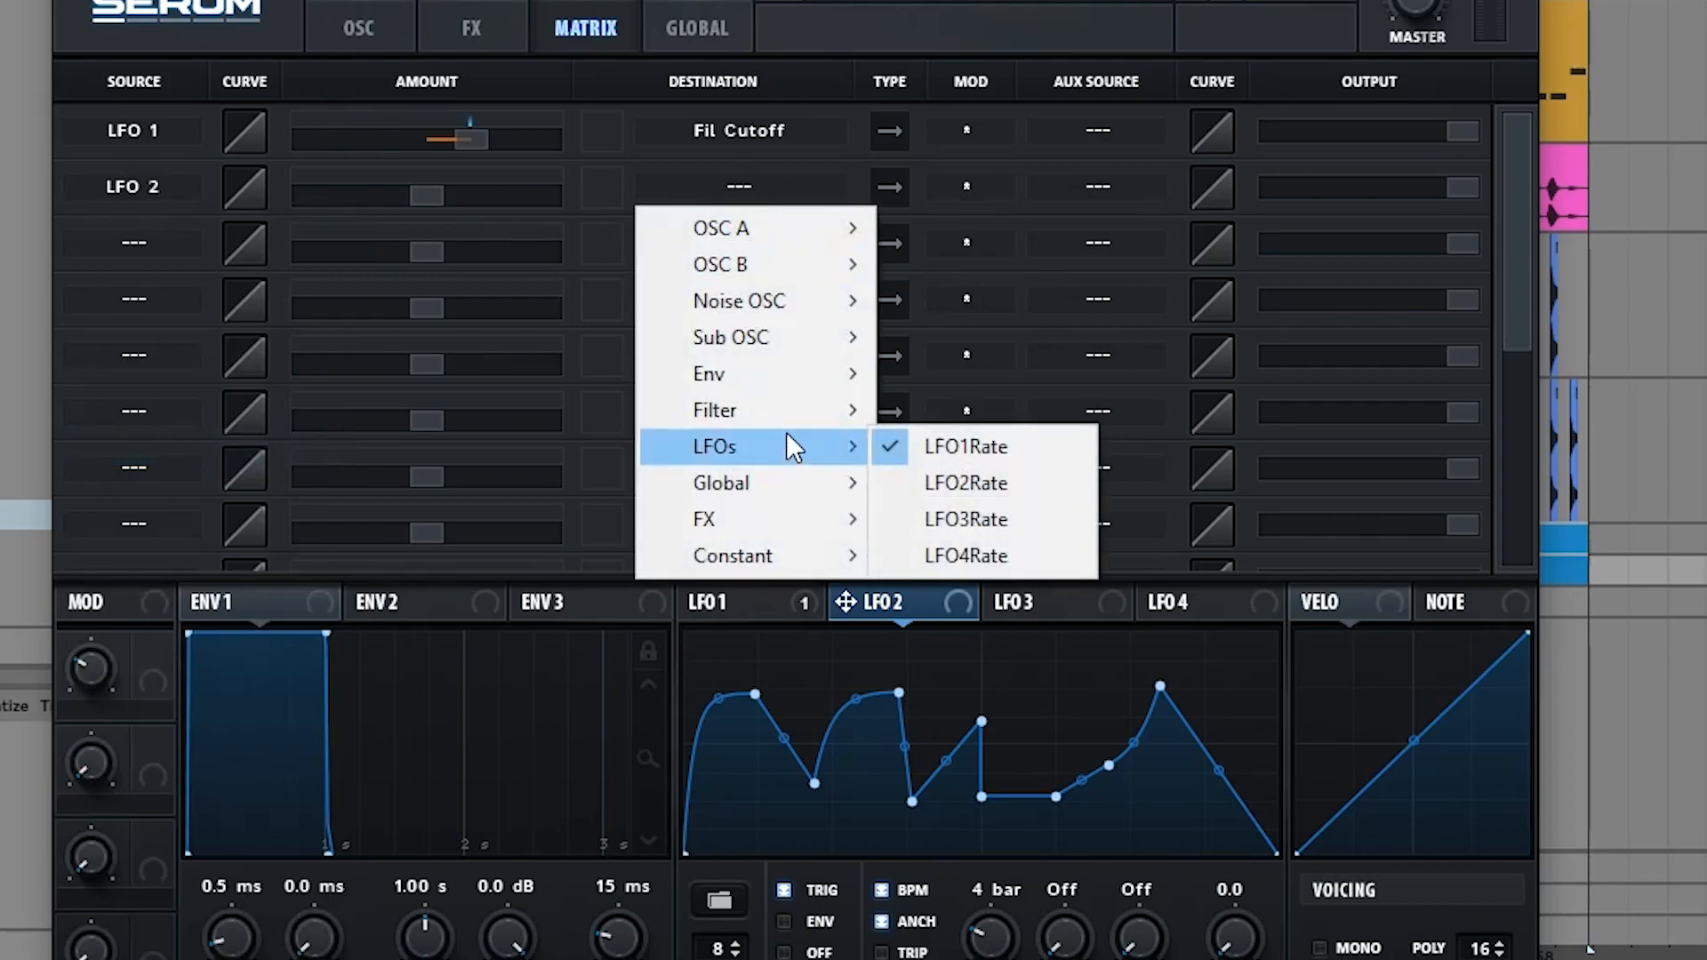
pyautogui.click(941, 439)
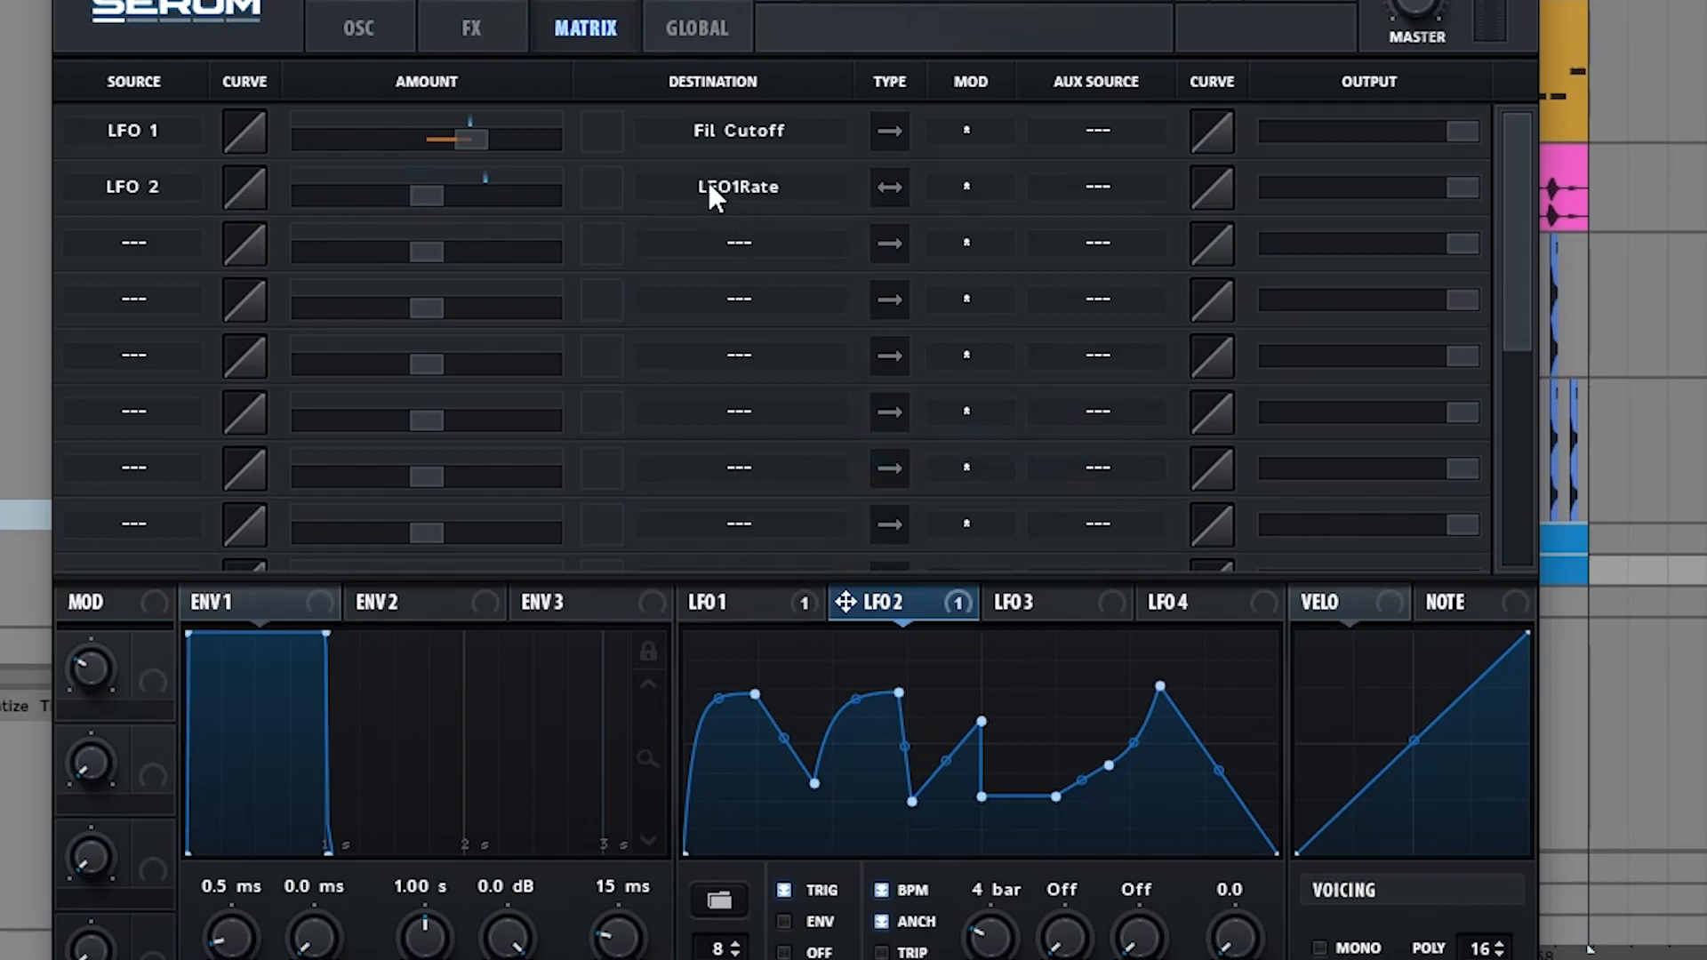
pyautogui.moveTo(415, 199); pyautogui.dragTo(506, 198)
pyautogui.click(373, 35)
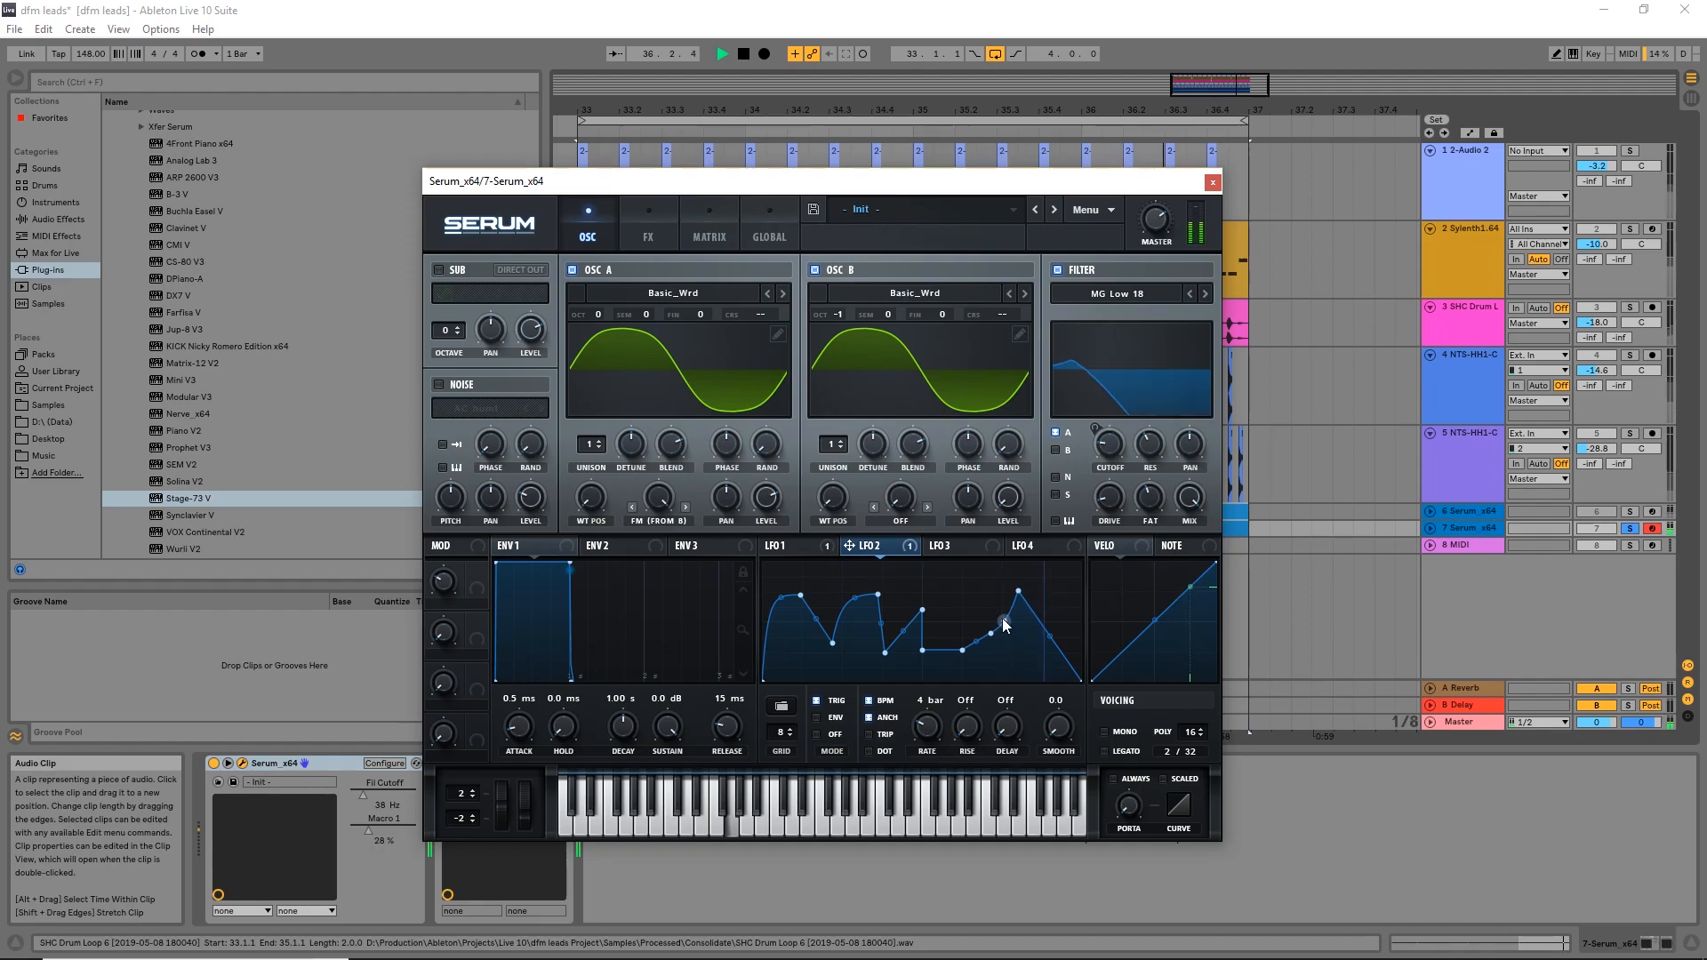
# Step: Add a curved peak to the flat section of LFO 2's shape and audition the varying LFO 1 rate
pyautogui.press('space')
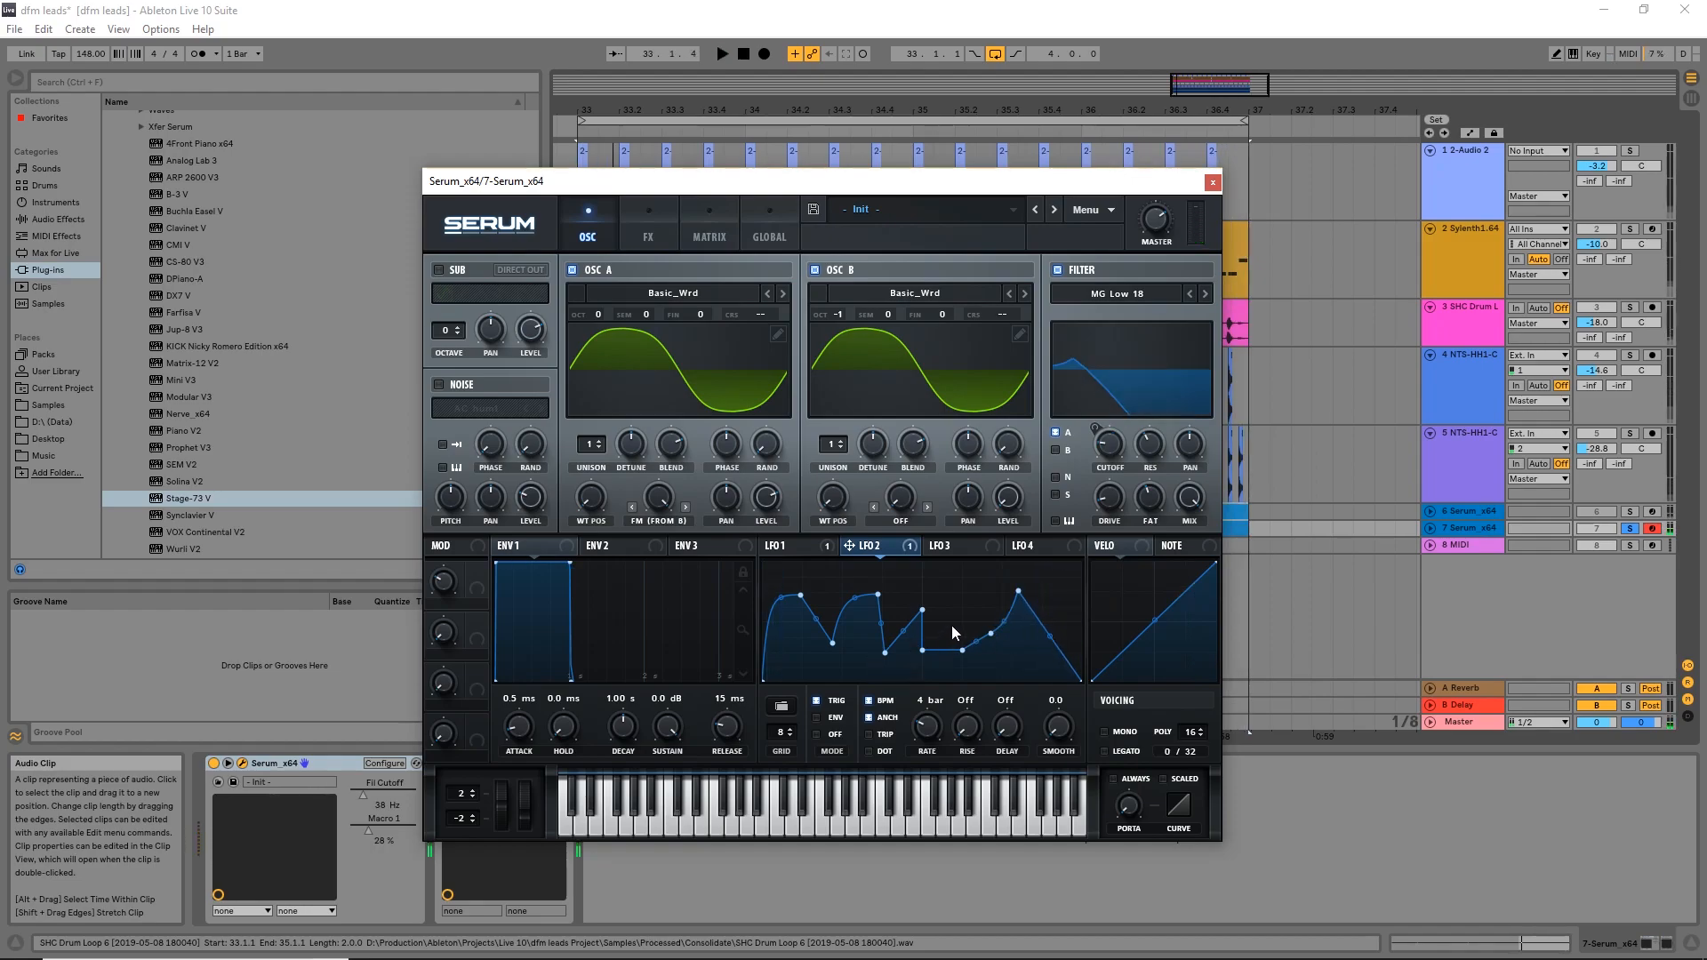
pyautogui.doubleClick(946, 581)
pyautogui.moveTo(951, 584); pyautogui.dragTo(955, 592)
pyautogui.click(797, 549)
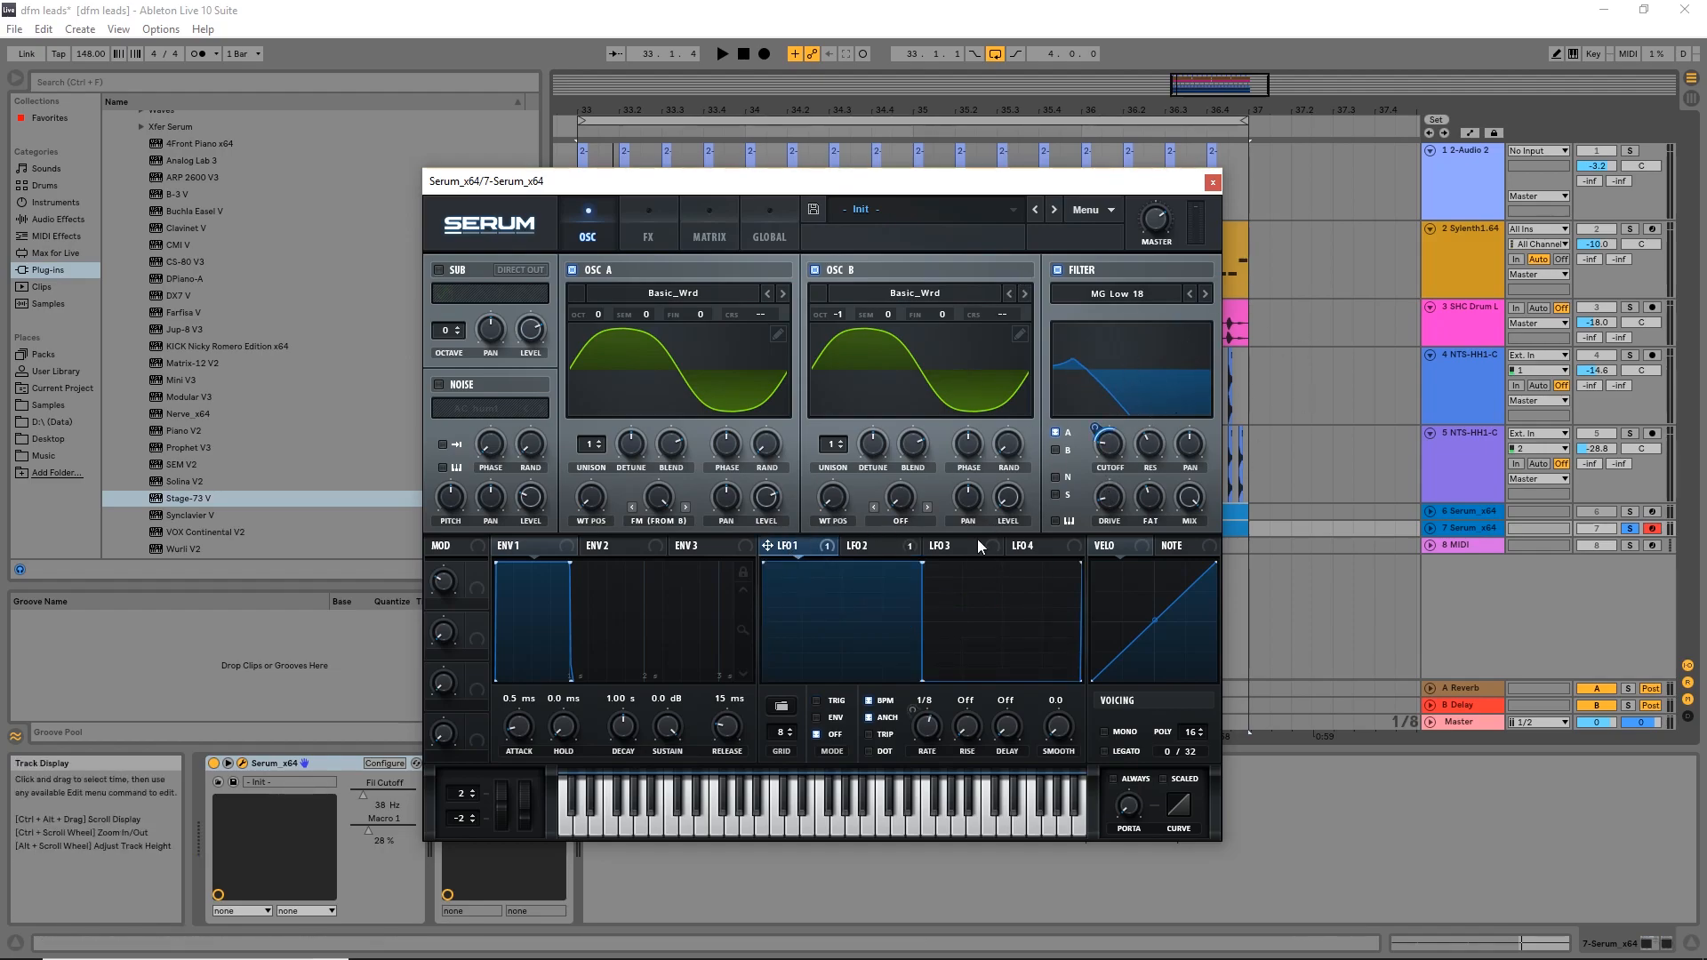
pyautogui.click(904, 549)
pyautogui.press('space')
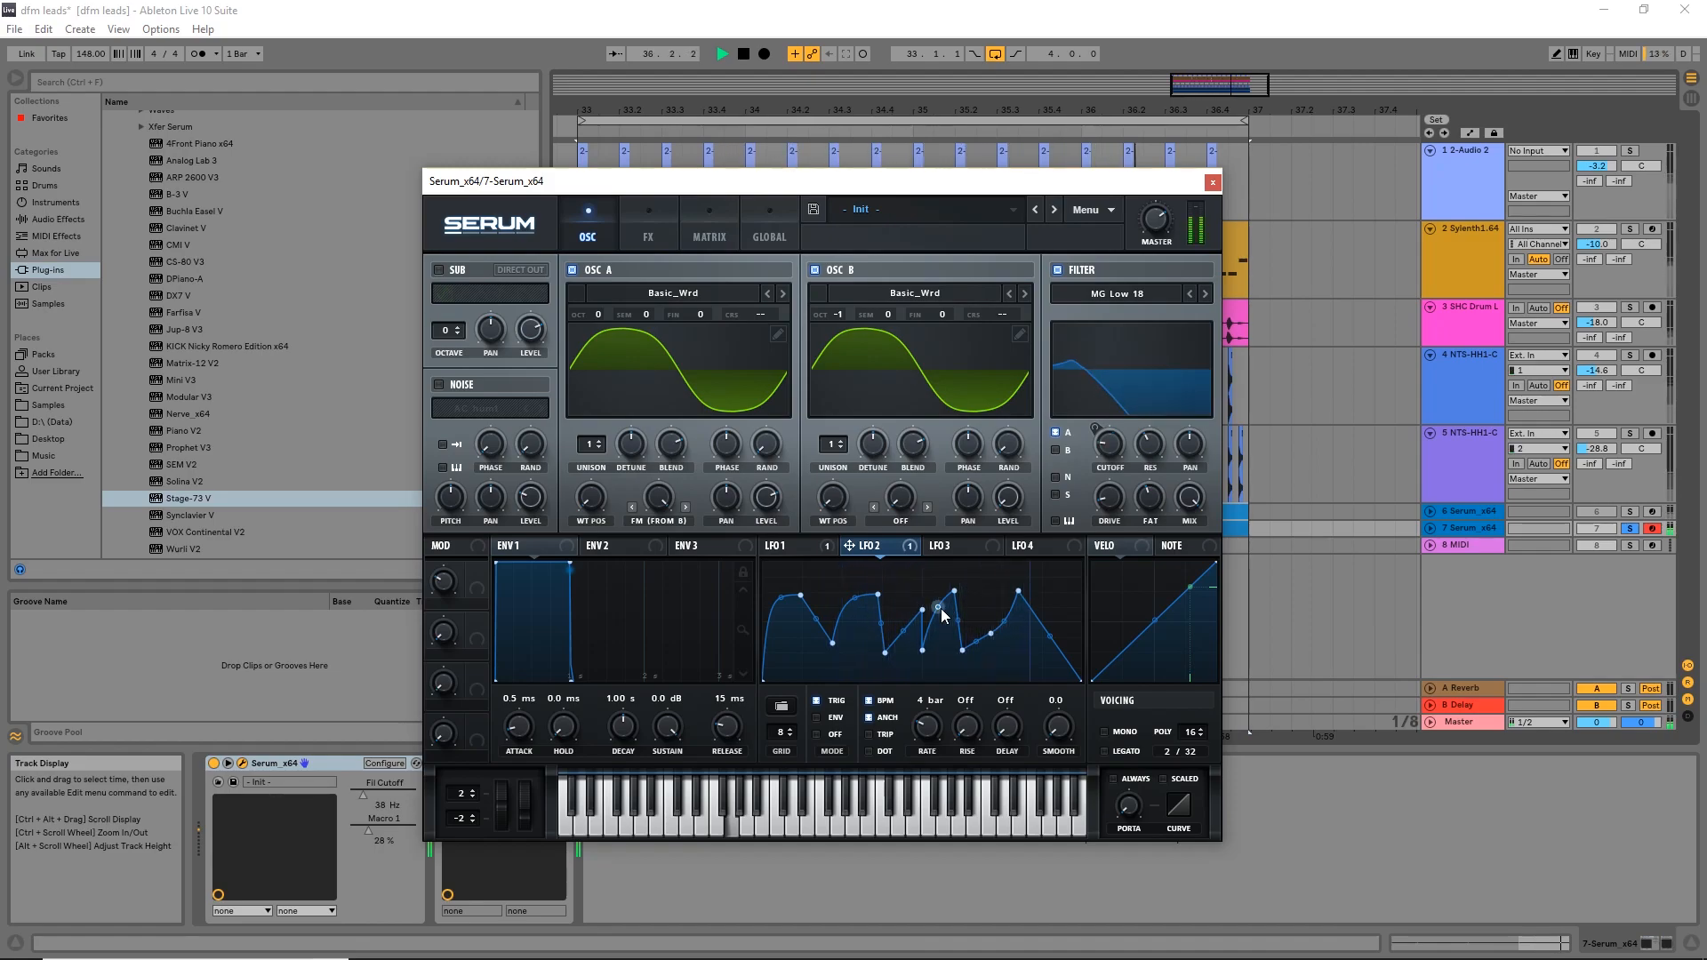
pyautogui.press('space')
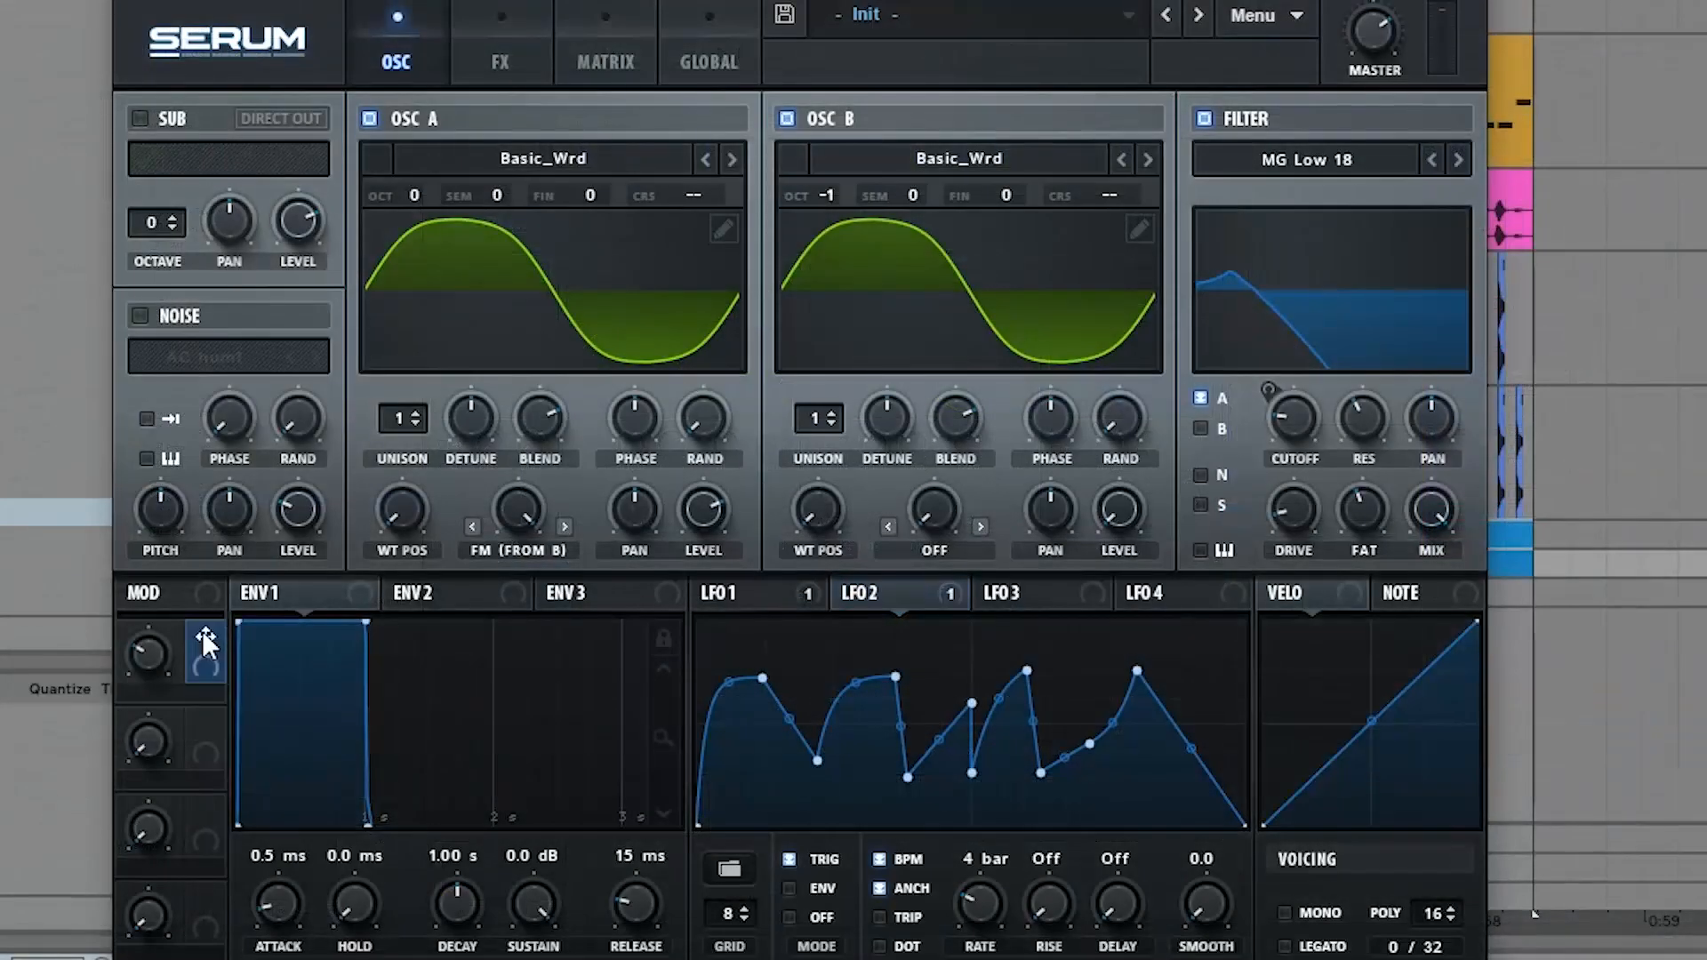
# Step: Assign Macro 1 to the filter cutoff, lowering the base cutoff to about 17 Hz and setting the macro to about 14%
pyautogui.moveTo(802, 502); pyautogui.dragTo(1279, 294)
pyautogui.moveTo(125, 663); pyautogui.dragTo(147, 737)
pyautogui.moveTo(147, 658)
pyautogui.mouseDown()
pyautogui.moveTo(157, 695)
pyautogui.moveTo(158, 542)
pyautogui.moveTo(166, 684)
pyautogui.mouseUp()
pyautogui.moveTo(1289, 442); pyautogui.dragTo(1289, 468)
pyautogui.moveTo(1271, 388)
pyautogui.mouseDown()
pyautogui.moveTo(1273, 457)
pyautogui.moveTo(1280, 401)
pyautogui.mouseUp()
pyautogui.moveTo(151, 647); pyautogui.dragTo(197, 631)
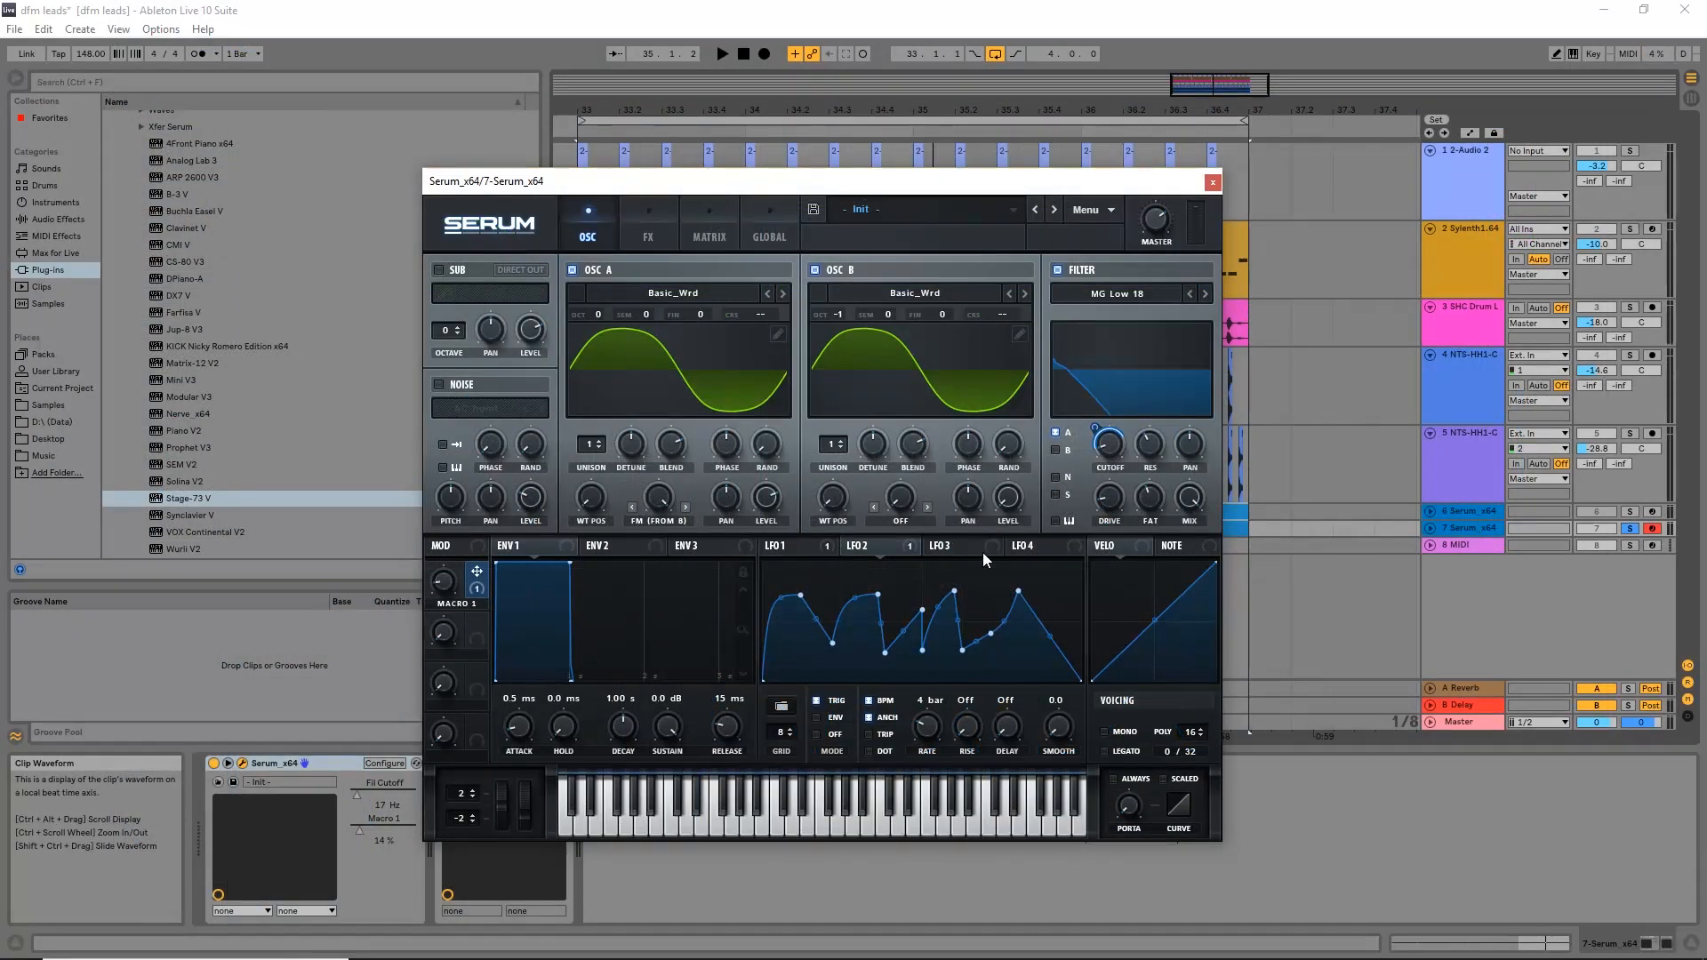
# Step: Modulate oscillator A's wavetable position with LFO 3 at a one-bar rate, and audition it with Macro 1 raised to about 34%
pyautogui.click(1022, 591)
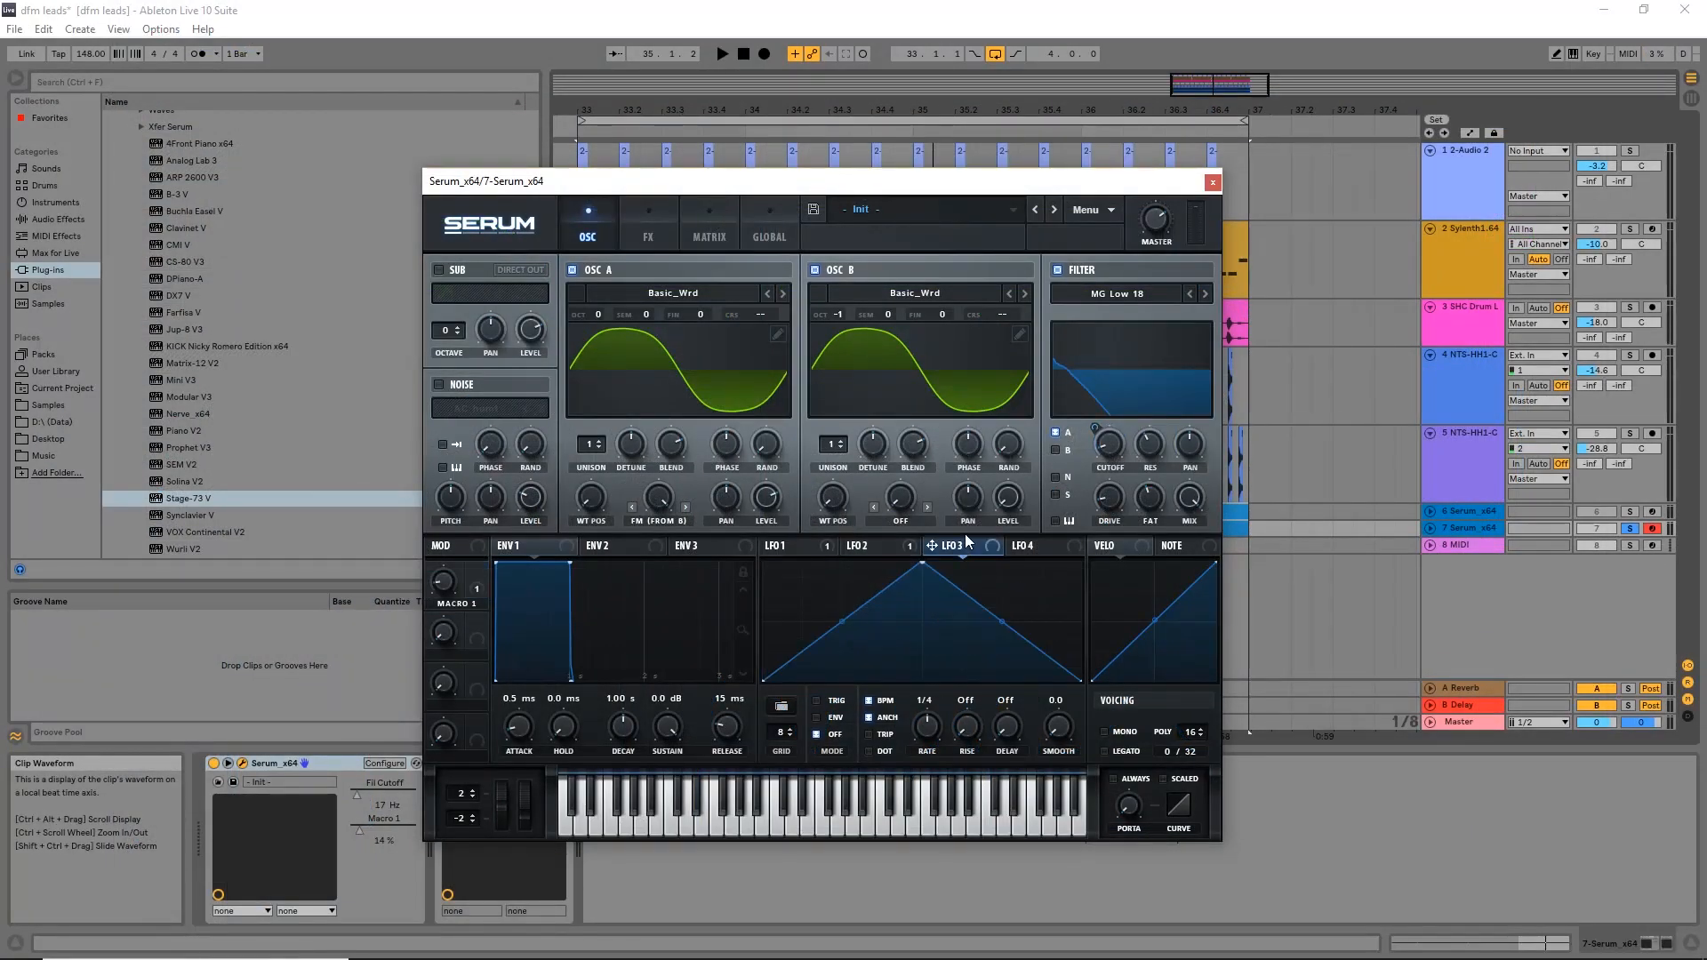
pyautogui.moveTo(576, 506); pyautogui.dragTo(591, 491)
pyautogui.moveTo(581, 485); pyautogui.dragTo(597, 507)
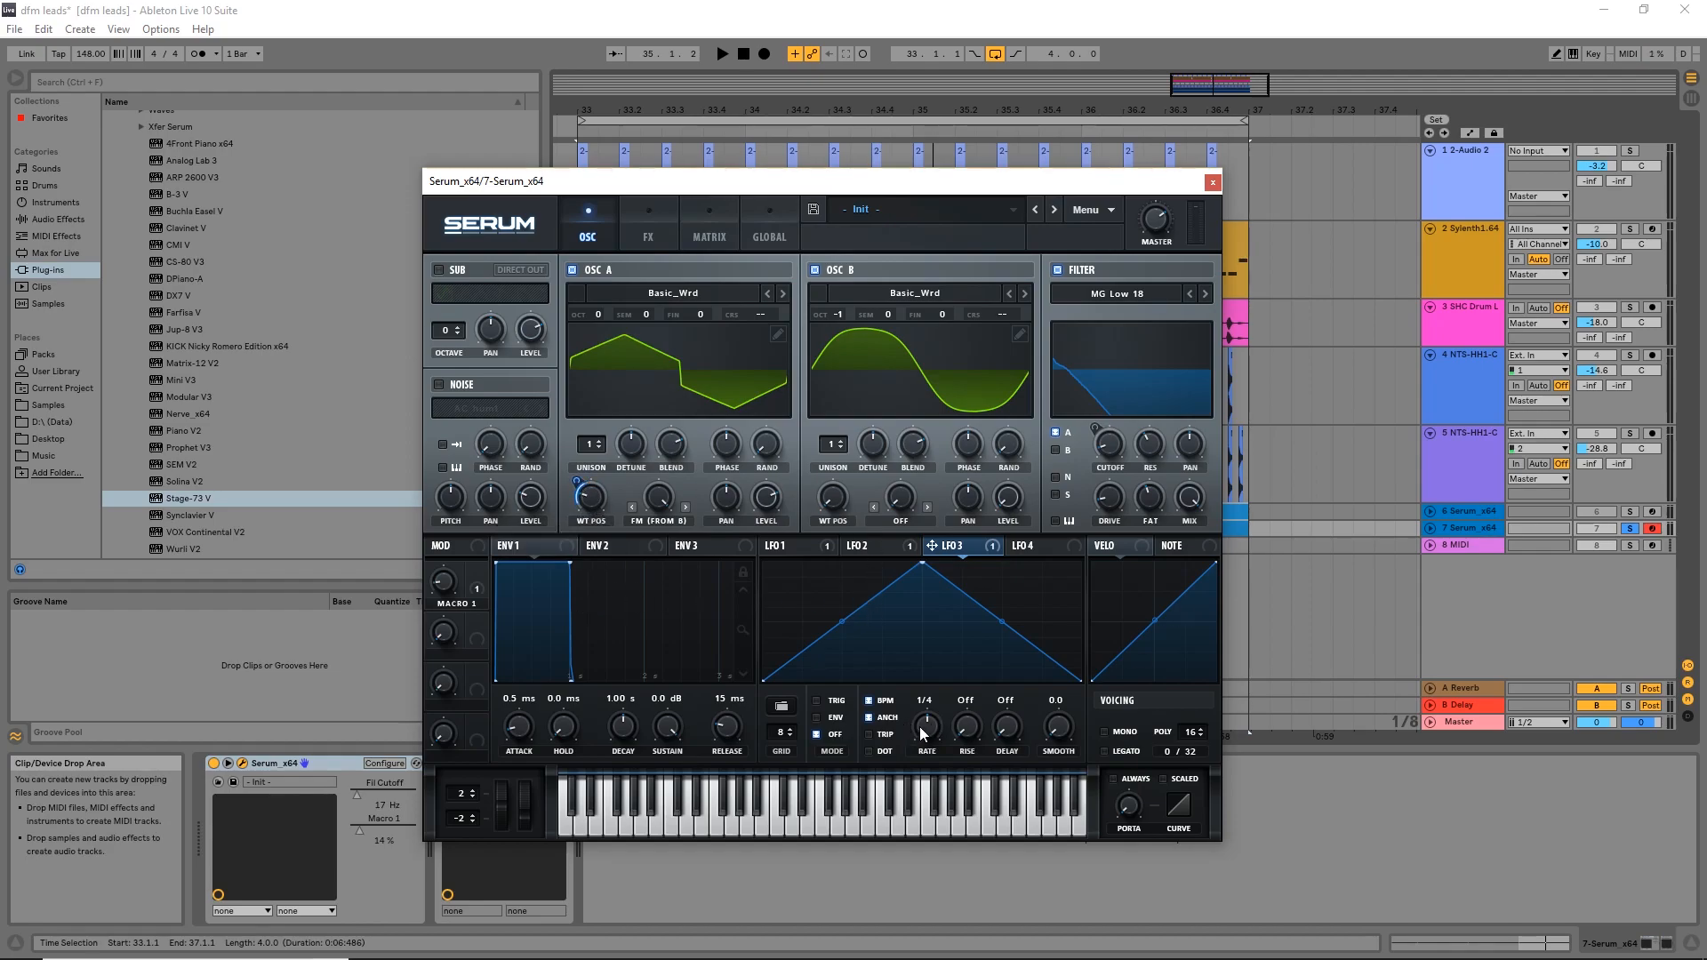
pyautogui.press('space')
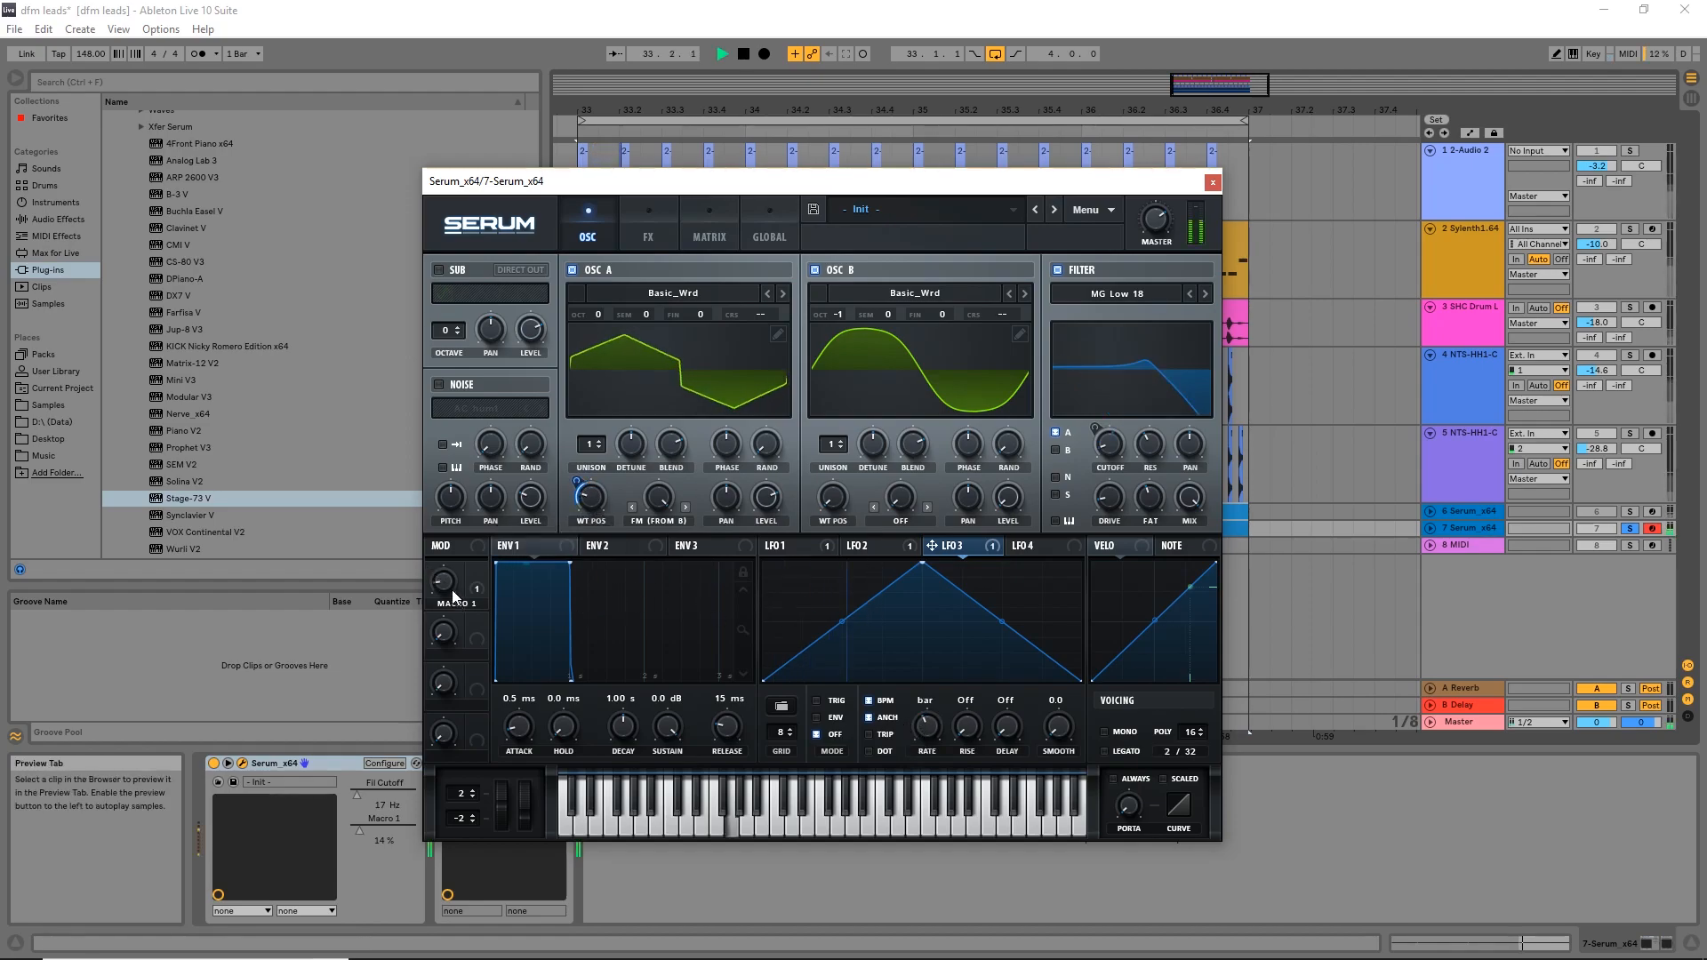
pyautogui.moveTo(435, 580); pyautogui.dragTo(452, 530)
pyautogui.moveTo(594, 503)
pyautogui.mouseDown()
pyautogui.moveTo(583, 493)
pyautogui.moveTo(589, 509)
pyautogui.mouseUp()
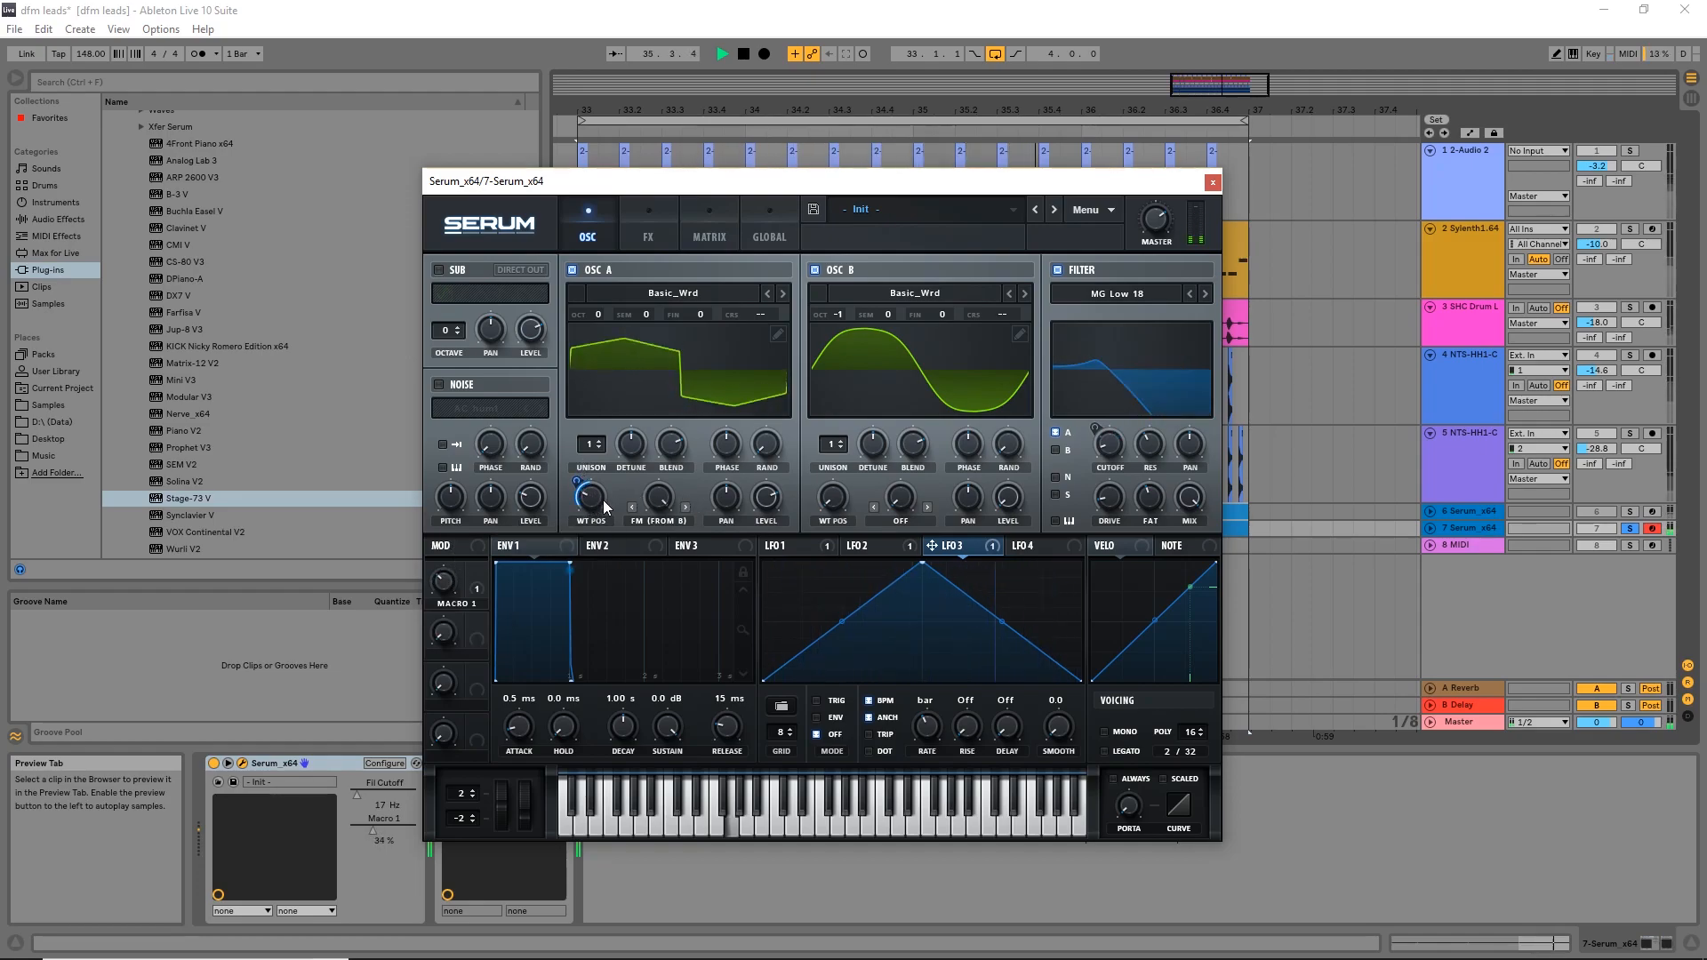
# Step: Stop playback and remove the LFO 3 modulator from oscillator A's wavetable position
pyautogui.rightClick(583, 498)
pyautogui.click(645, 486)
pyautogui.press('space')
pyautogui.rightClick(593, 504)
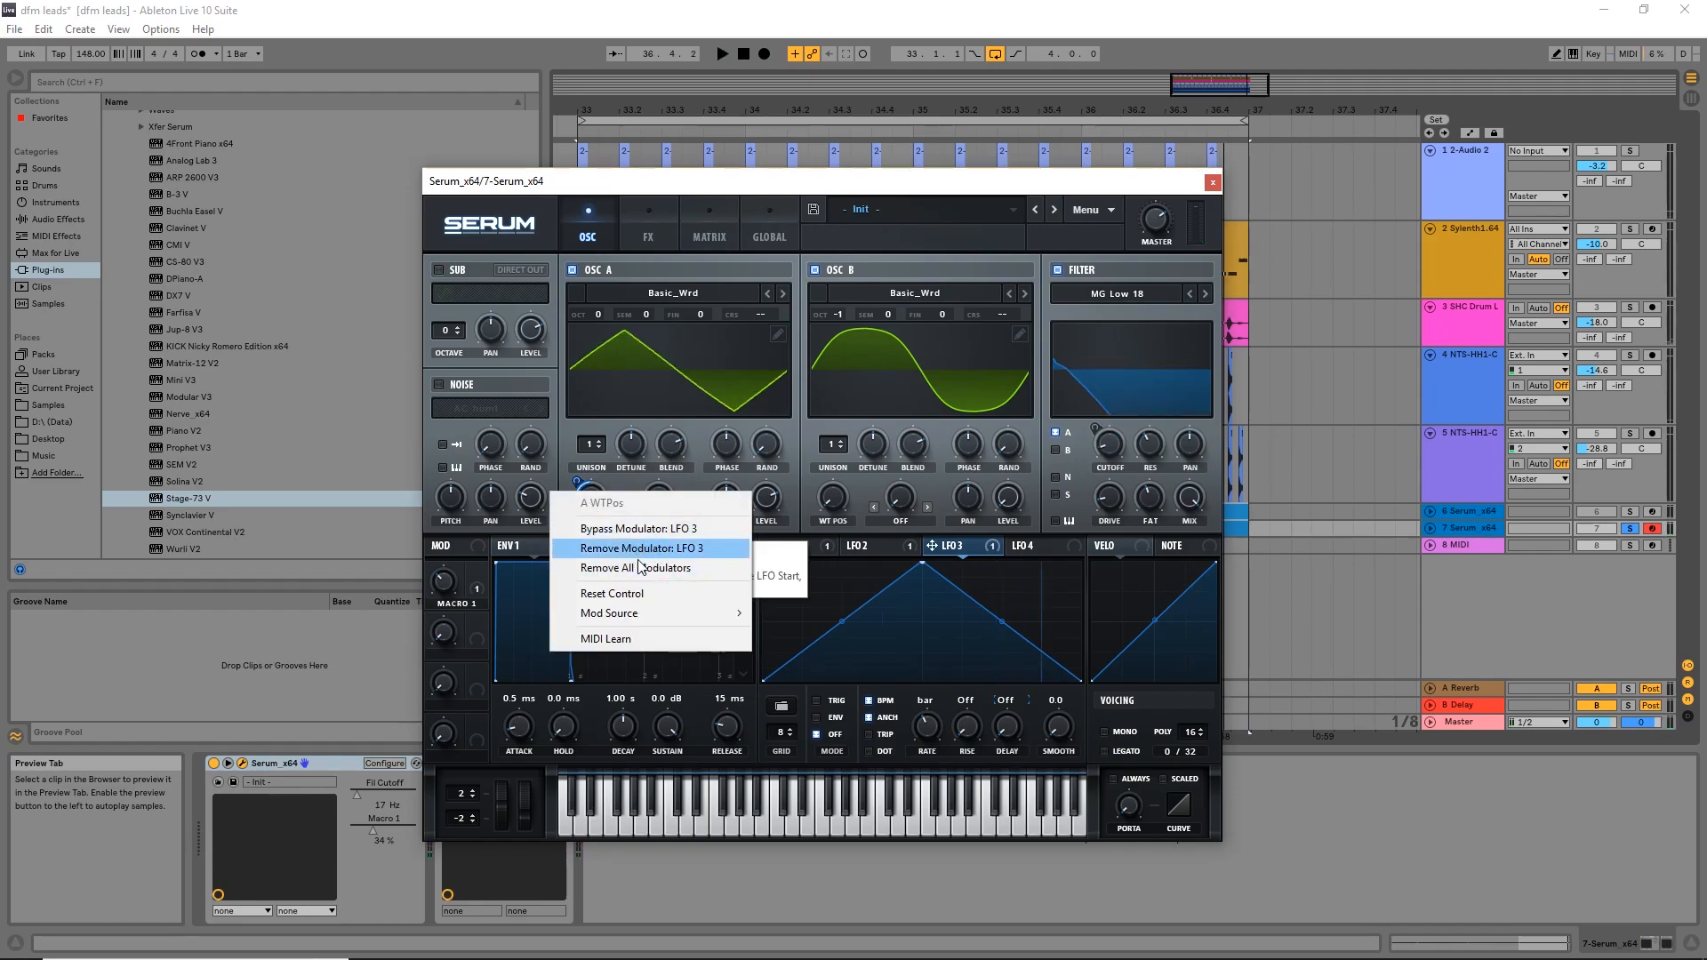
pyautogui.click(641, 548)
# Step: Assign LFO 3 to oscillator B's wavetable position and adjust it, returning oscillator A's wavetable position to its minimum
pyautogui.moveTo(936, 550); pyautogui.dragTo(835, 471)
pyautogui.moveTo(605, 500); pyautogui.dragTo(641, 662)
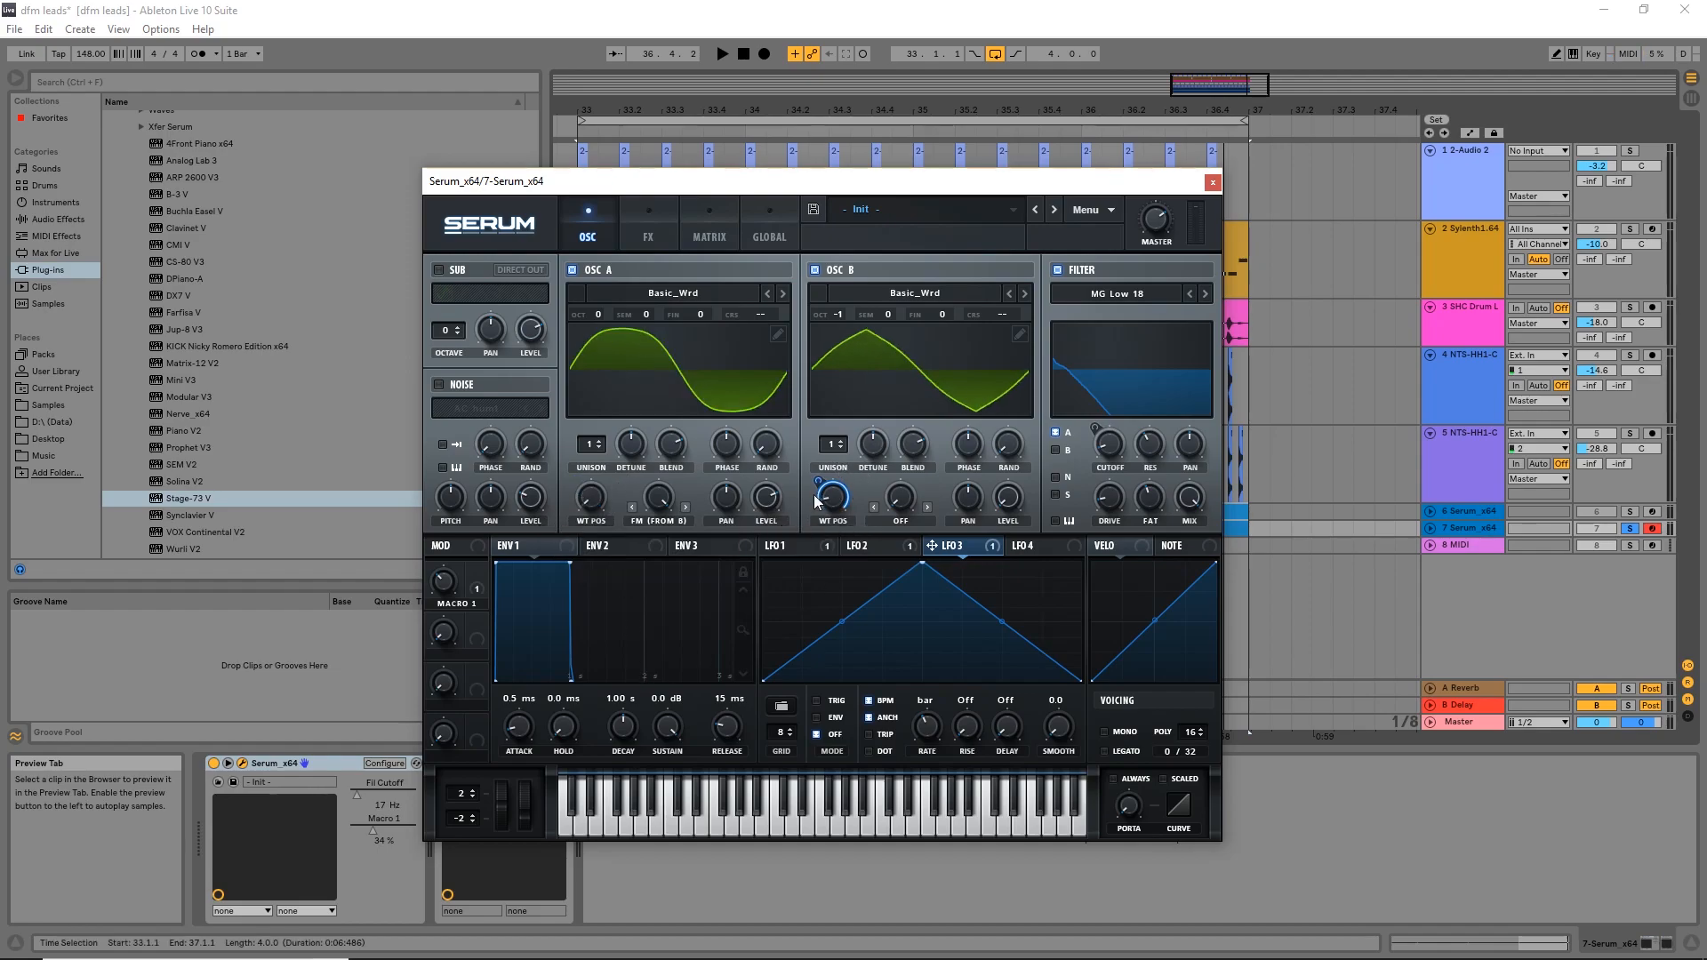
pyautogui.moveTo(835, 507); pyautogui.dragTo(836, 488)
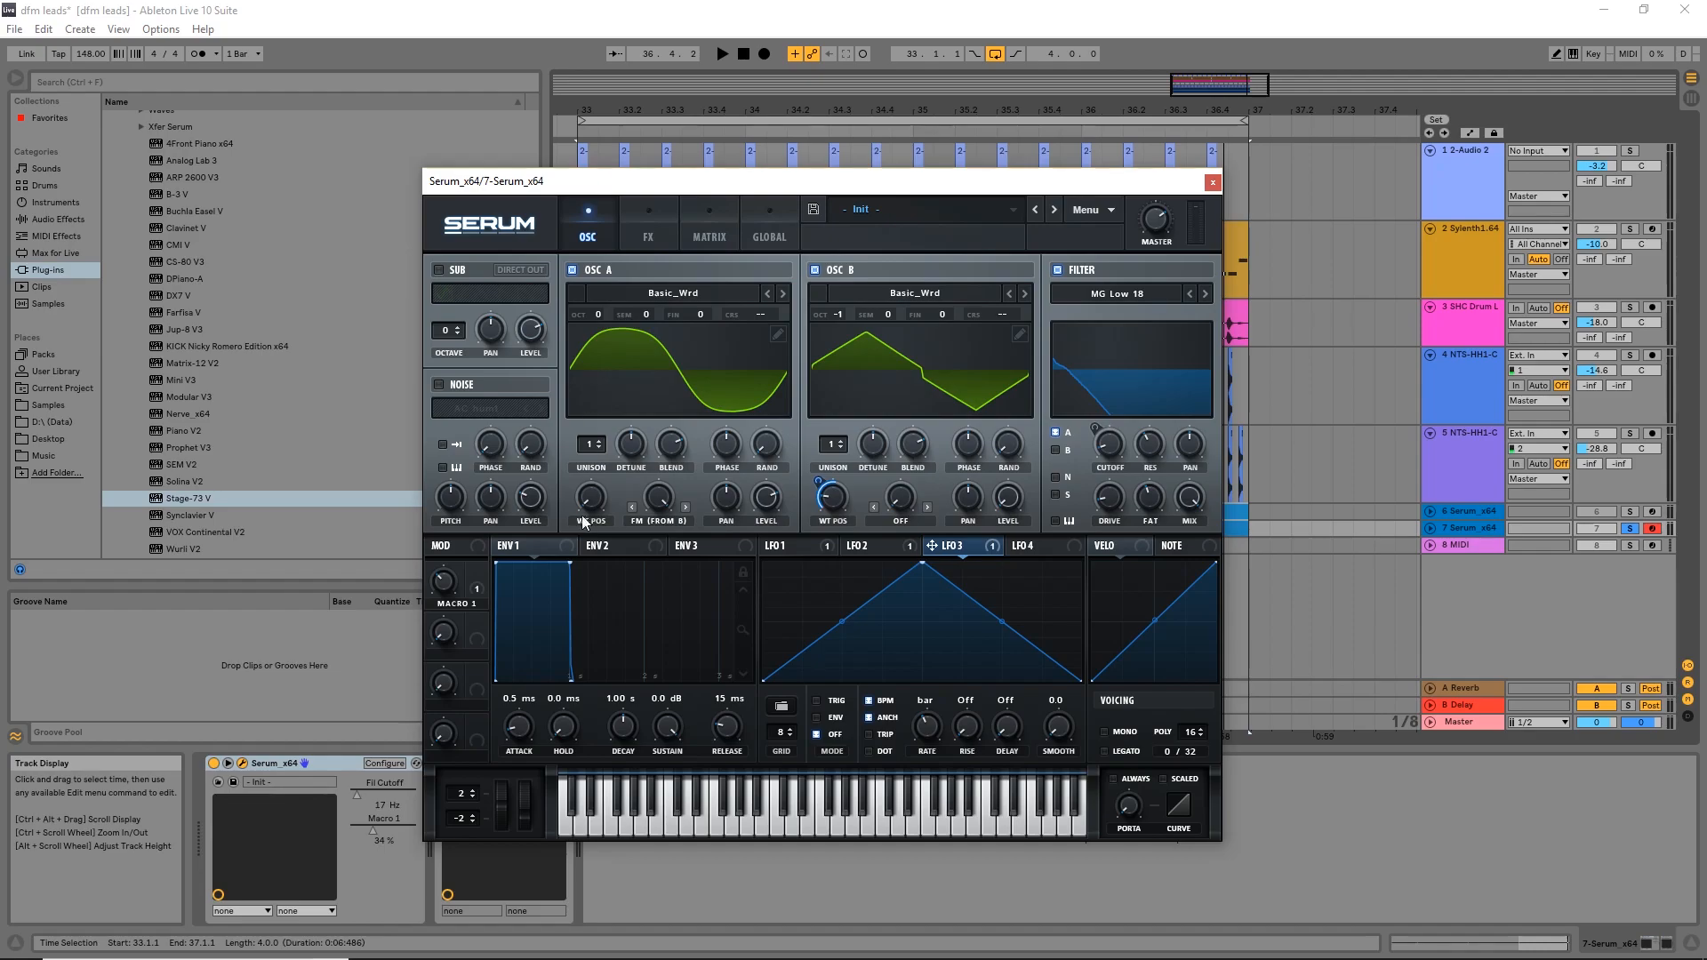
pyautogui.moveTo(598, 513); pyautogui.dragTo(643, 617)
# Step: During playback, set oscillator B's octave to -2 and readjust its wavetable position, with Macro 1 raised to about 50%
pyautogui.press('space')
pyautogui.moveTo(818, 481); pyautogui.dragTo(840, 438)
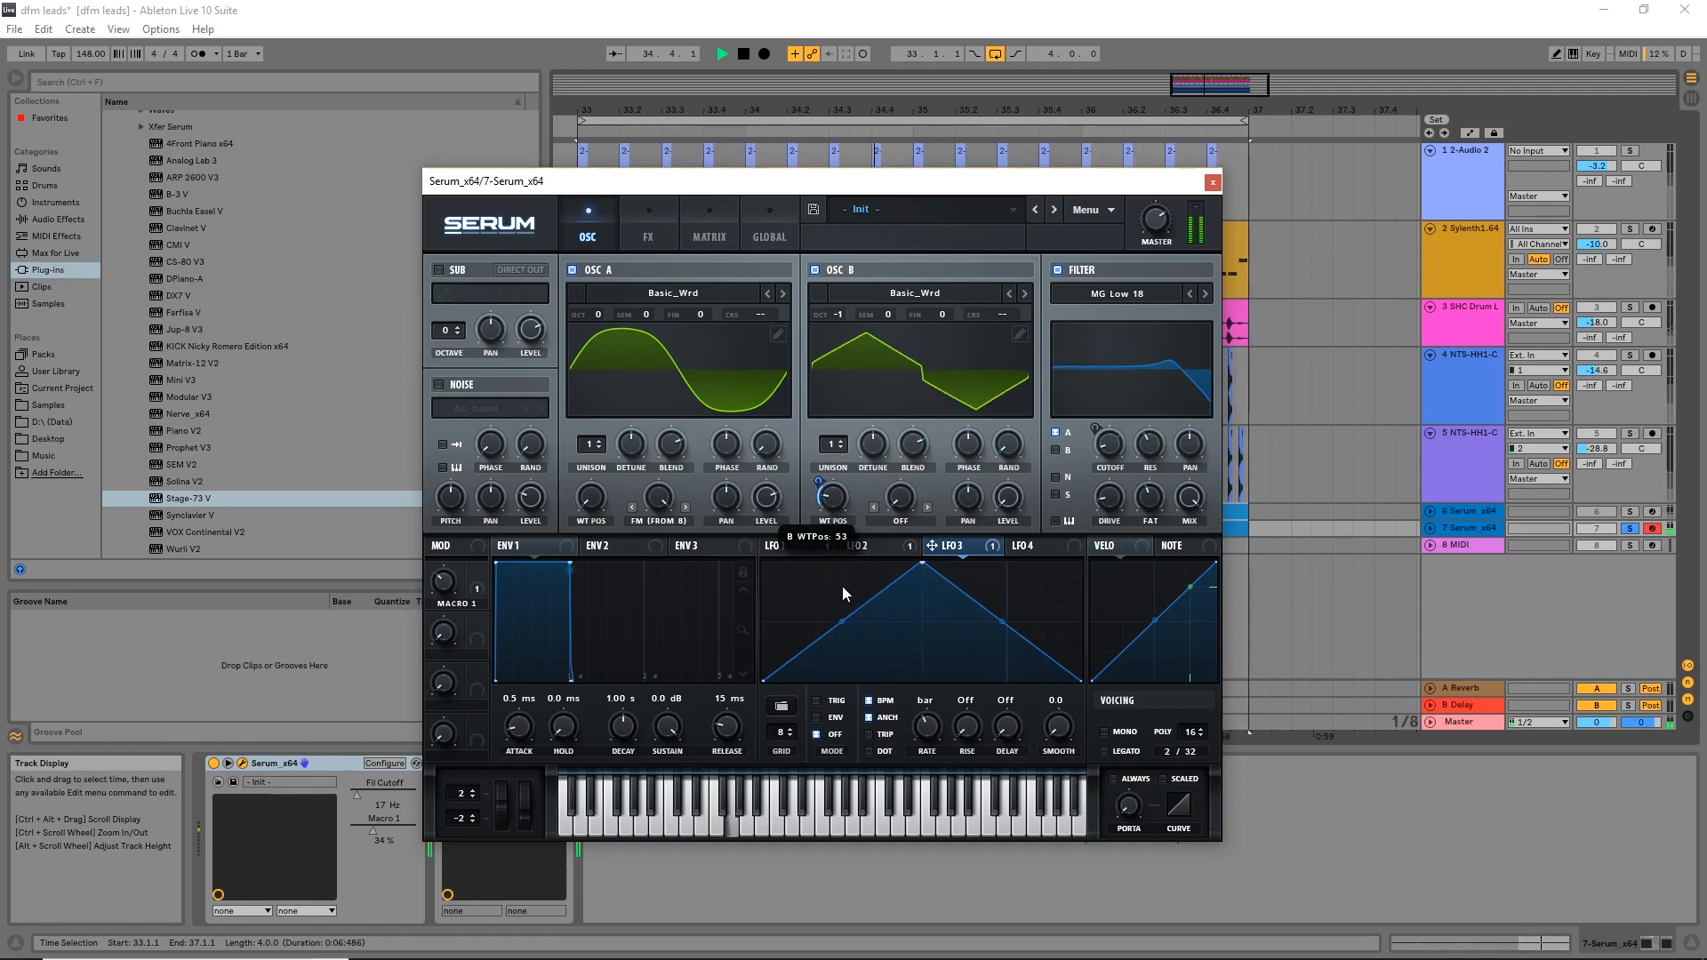
pyautogui.moveTo(839, 314); pyautogui.dragTo(841, 333)
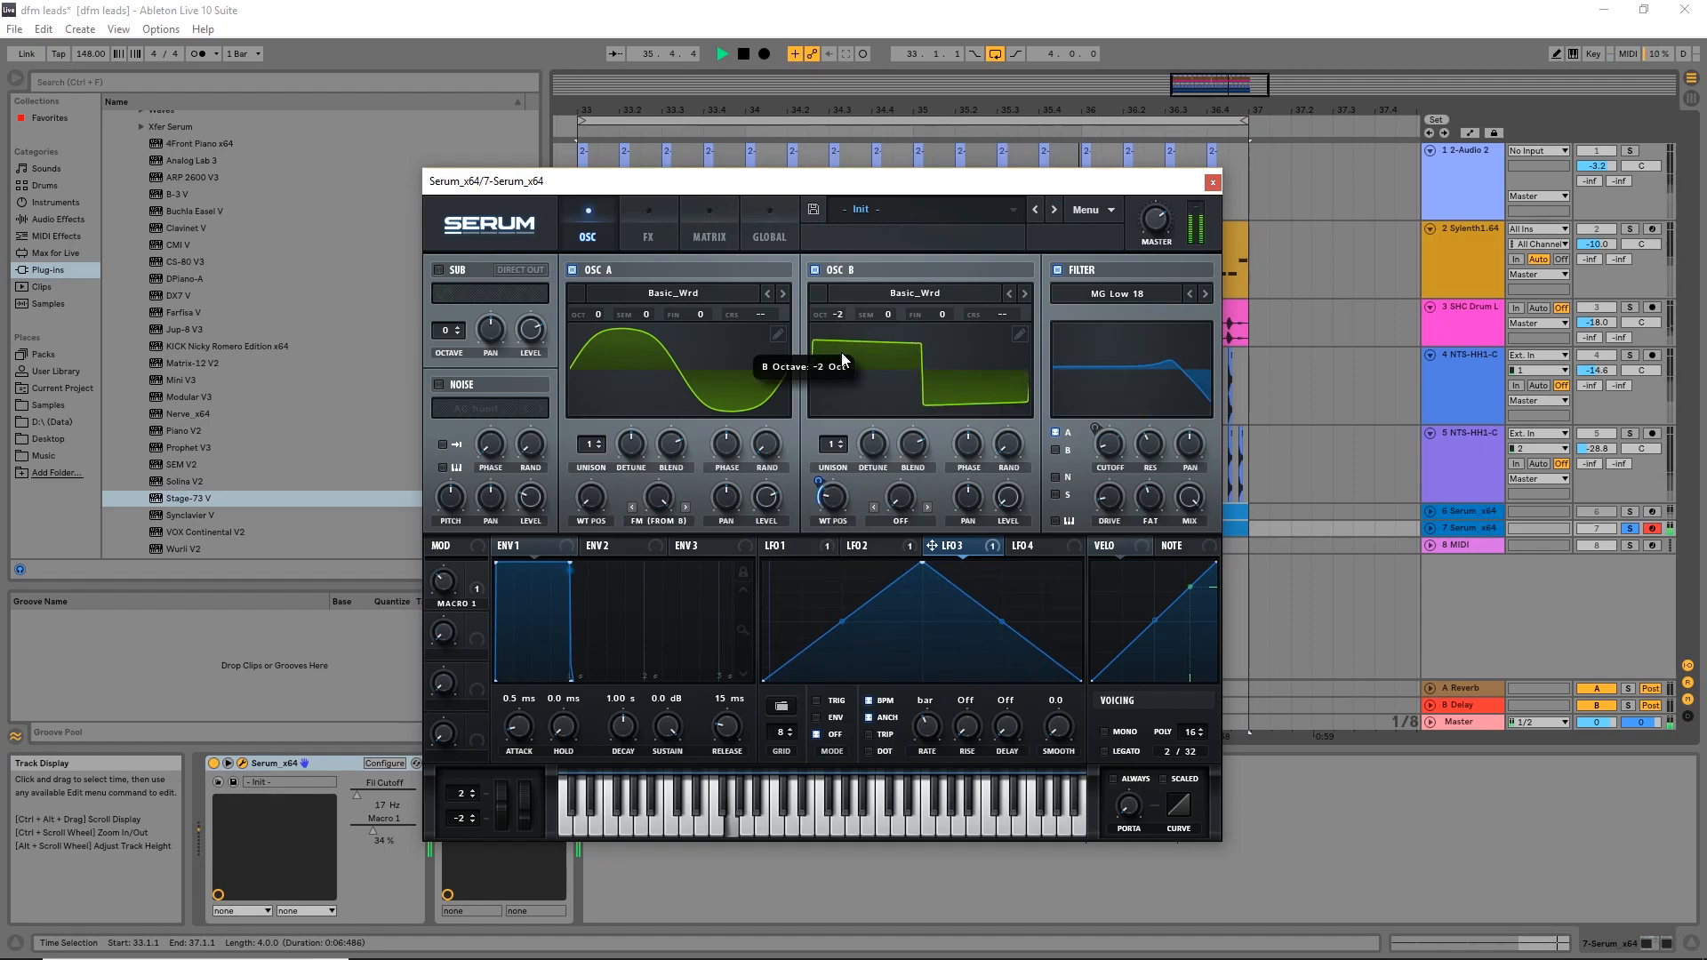
pyautogui.moveTo(832, 503); pyautogui.dragTo(833, 483)
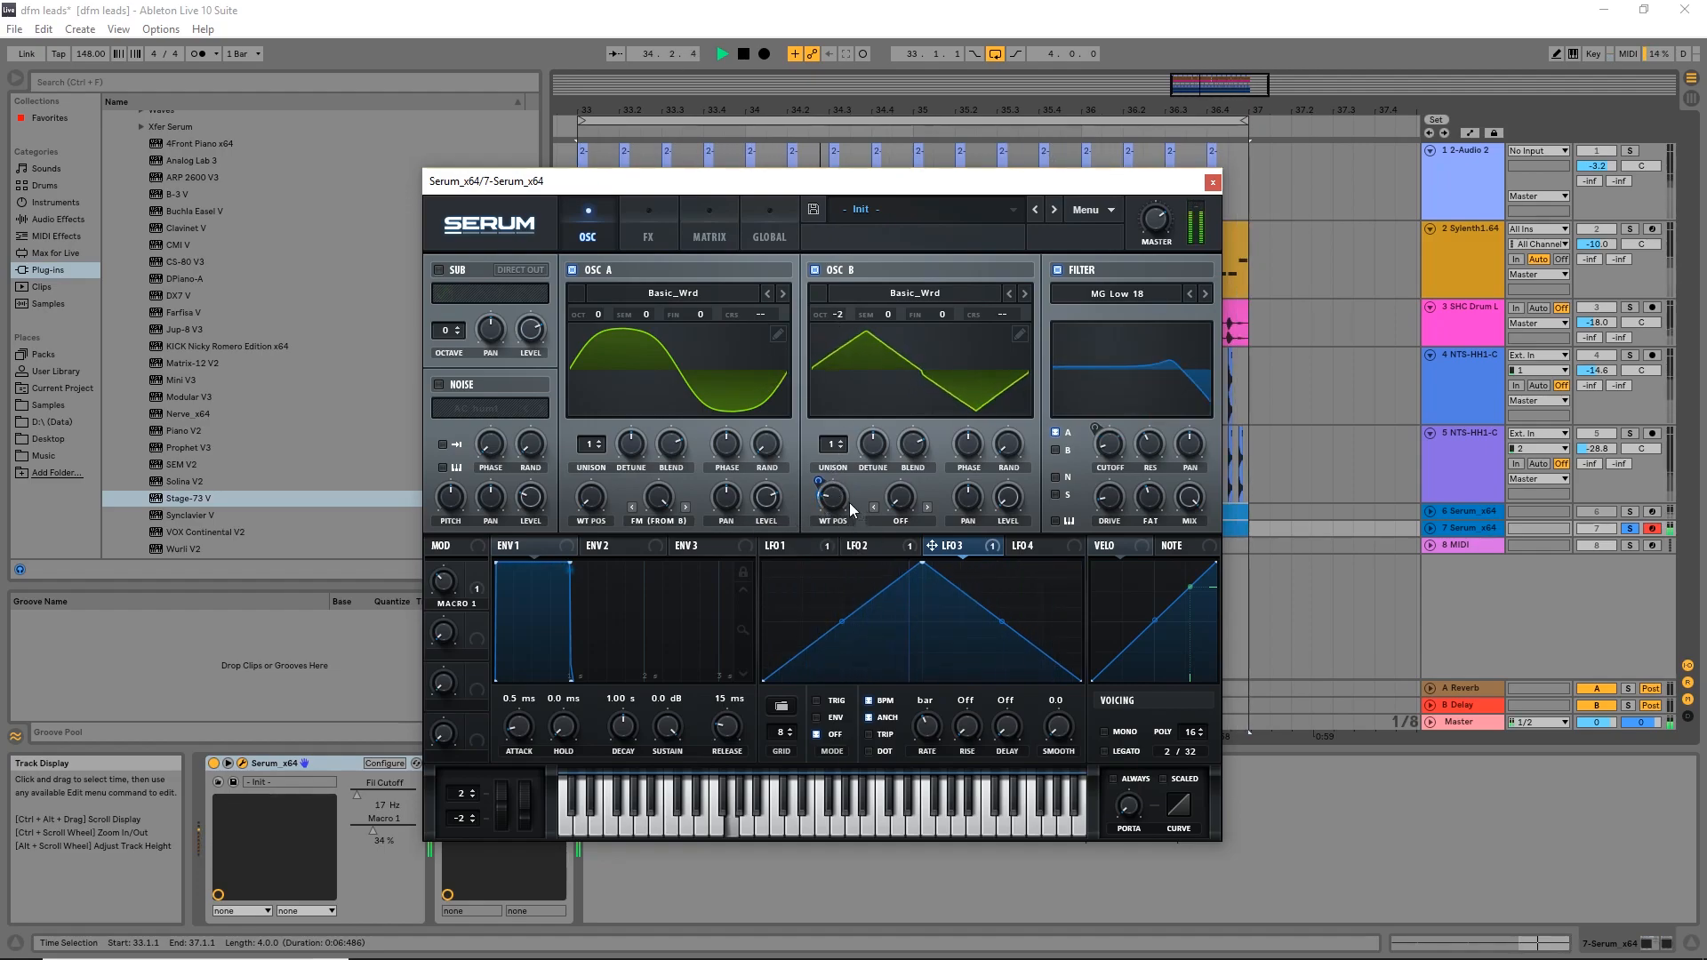
pyautogui.moveTo(444, 580); pyautogui.dragTo(472, 548)
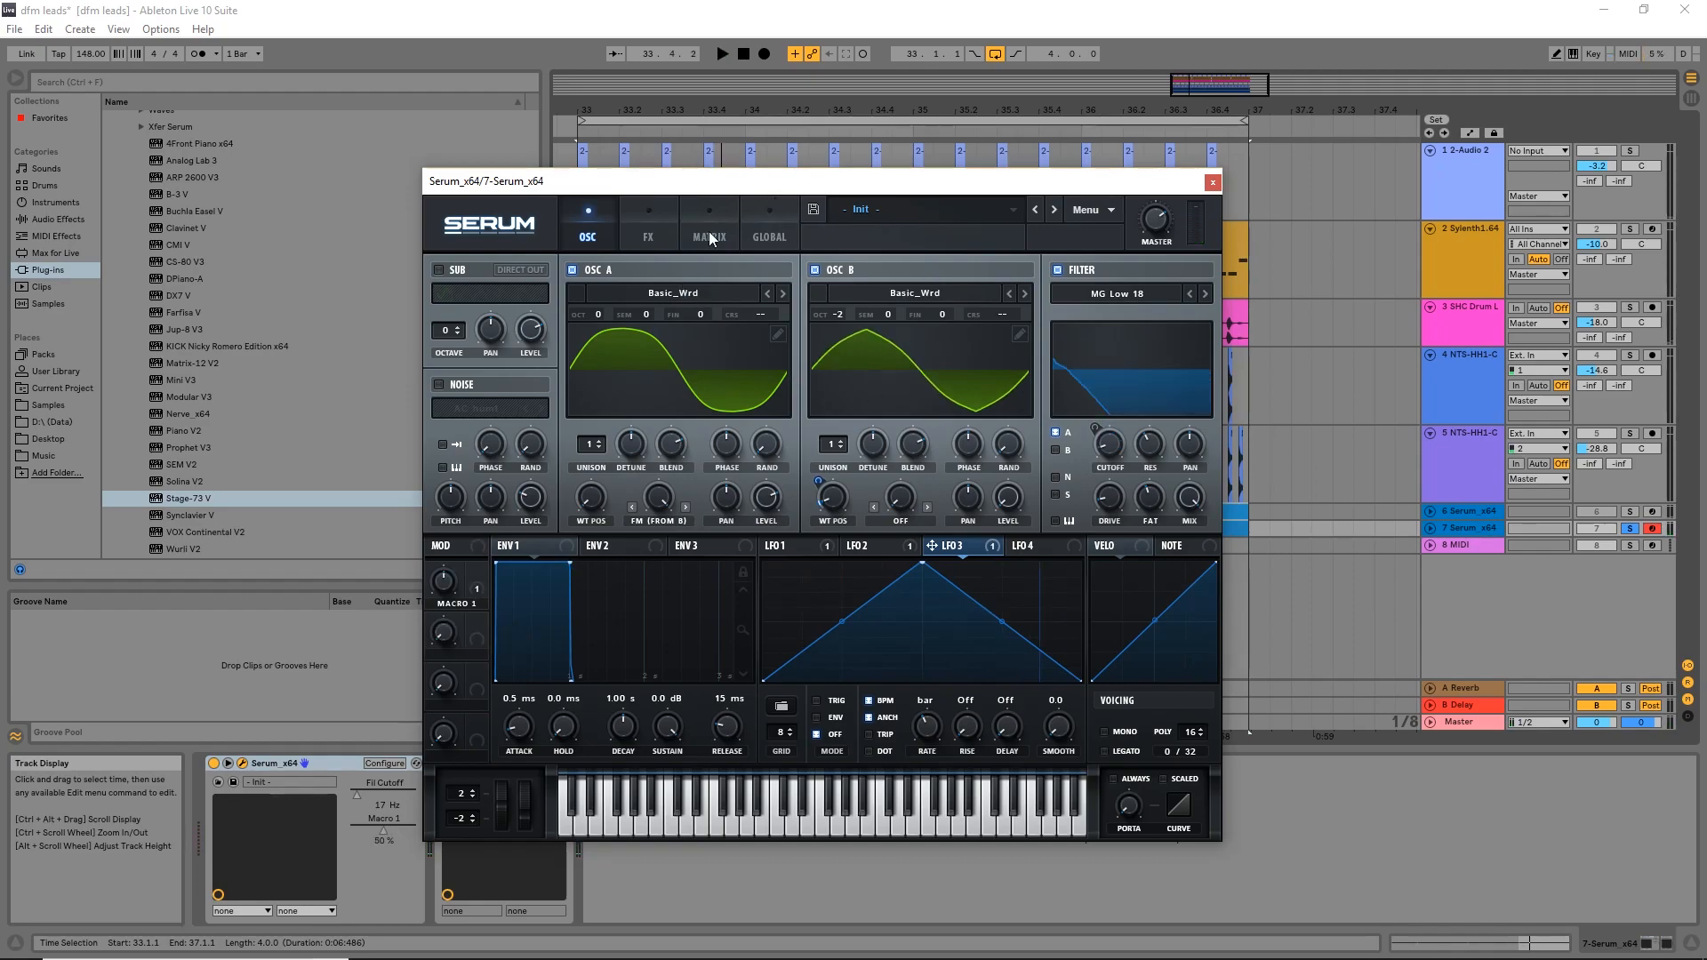
# Step: Enable the Hyper/Dimension effect, adjust its Dimension mix and size and its Hyper mix, and return to the oscillator view
pyautogui.click(648, 233)
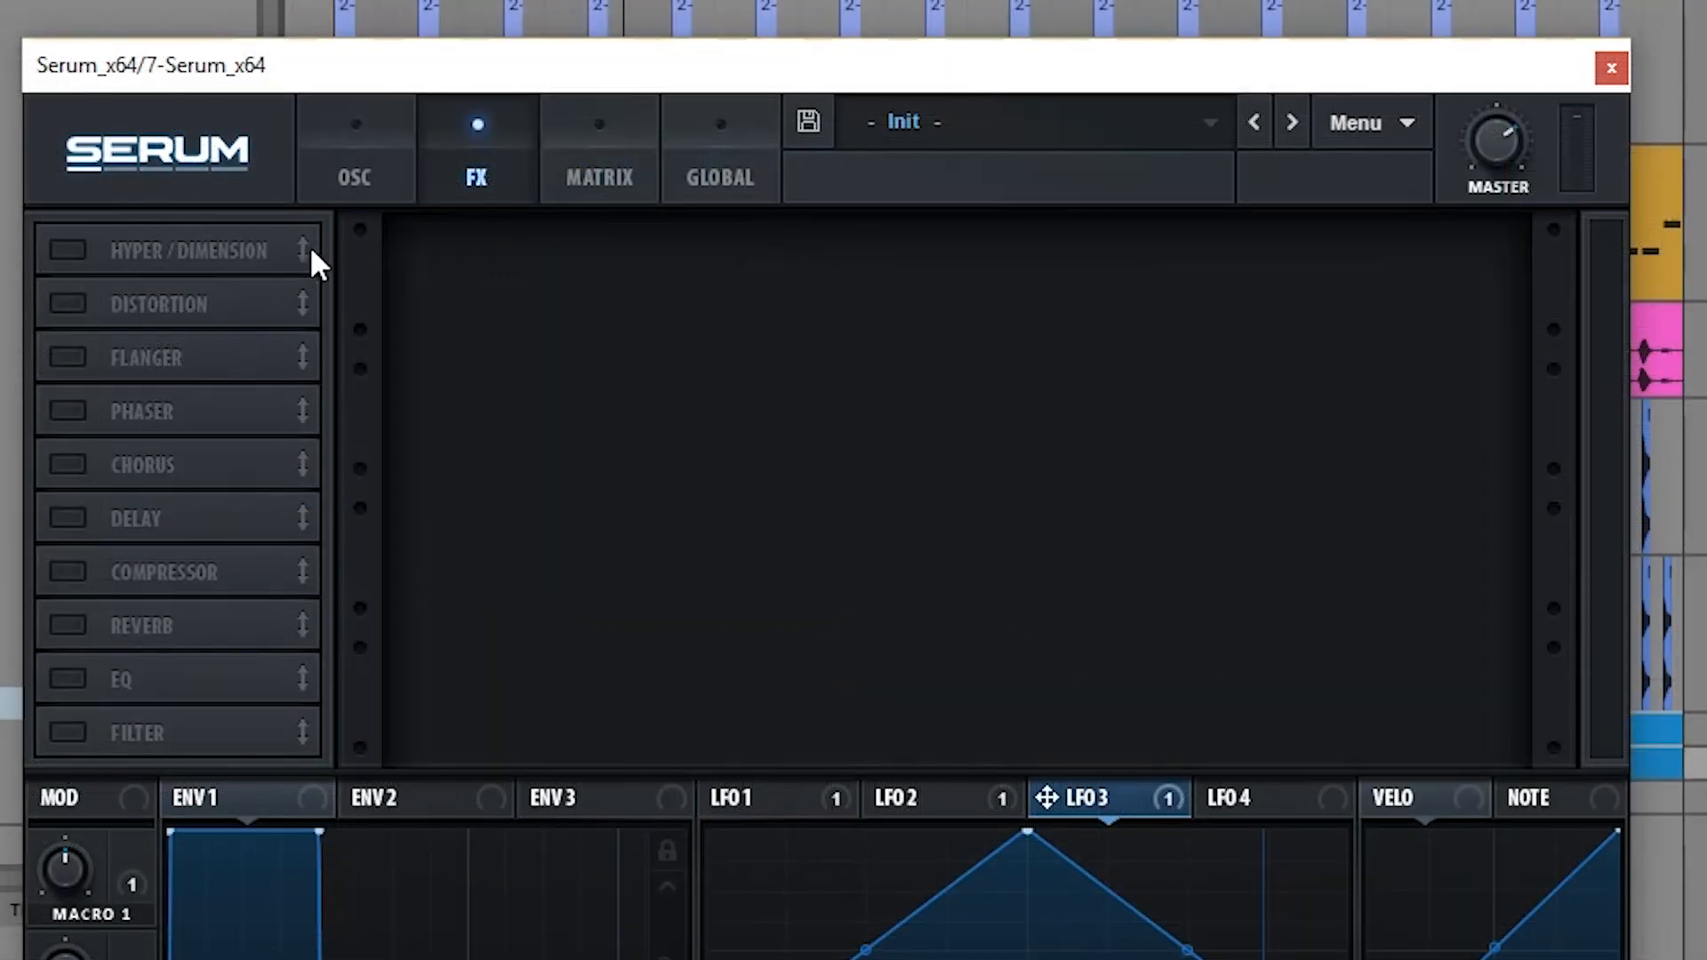
pyautogui.click(67, 252)
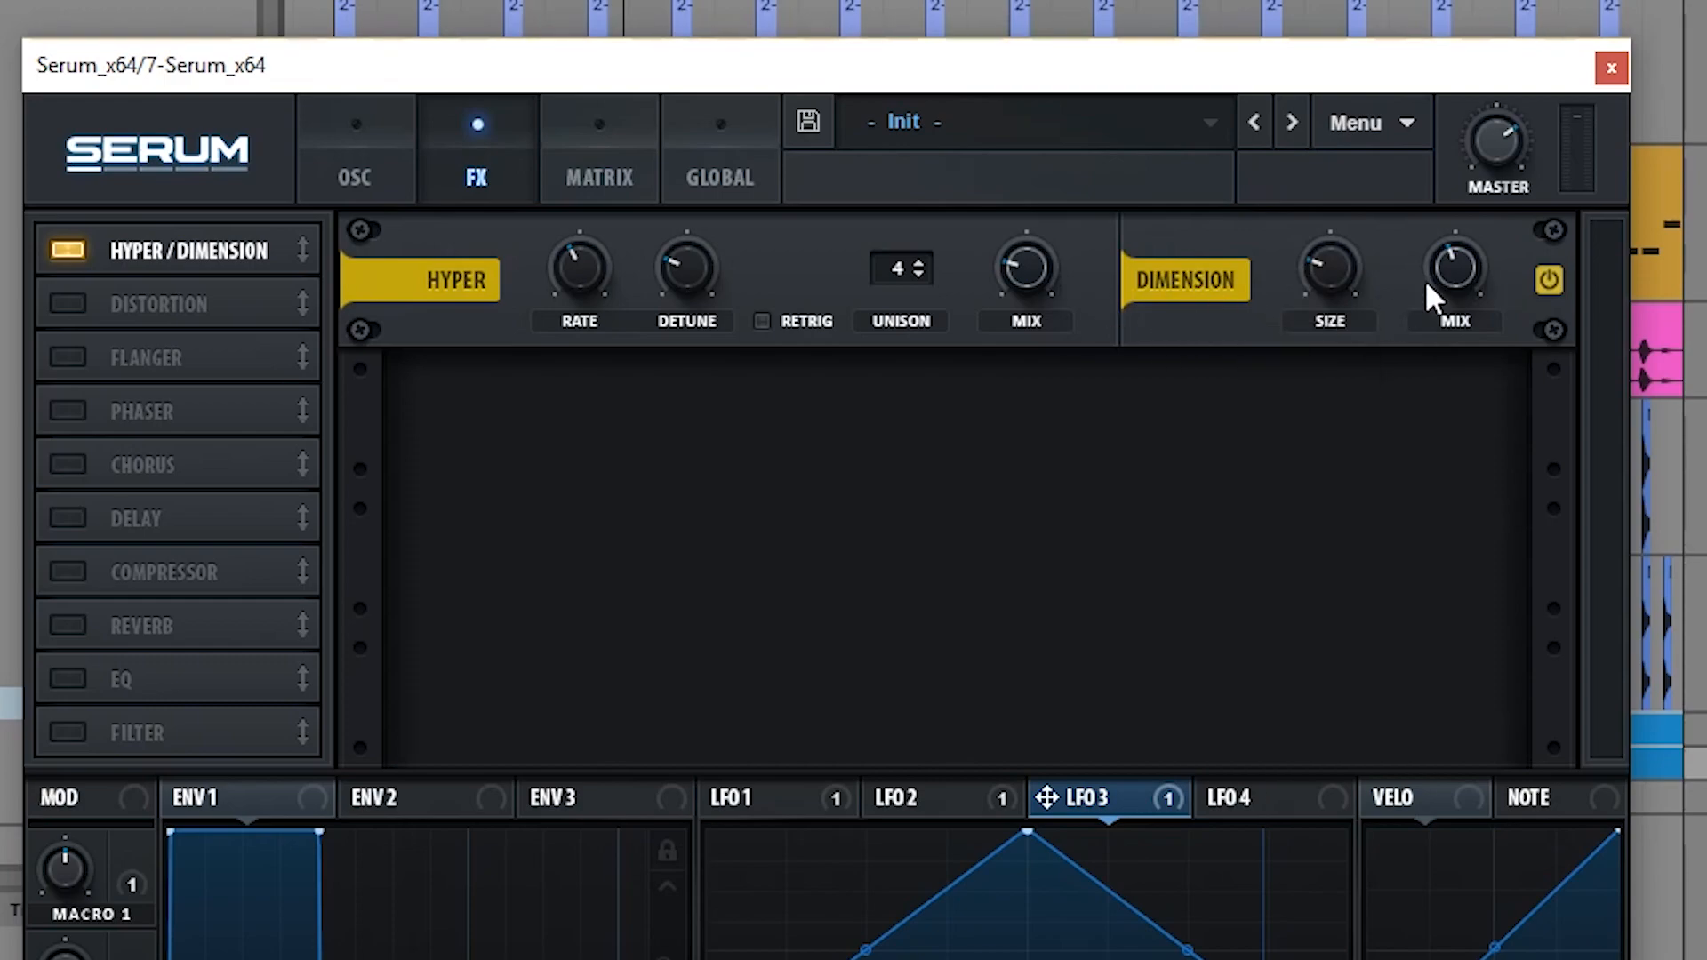
pyautogui.moveTo(1448, 267); pyautogui.dragTo(1455, 258)
pyautogui.moveTo(1329, 272); pyautogui.dragTo(1337, 275)
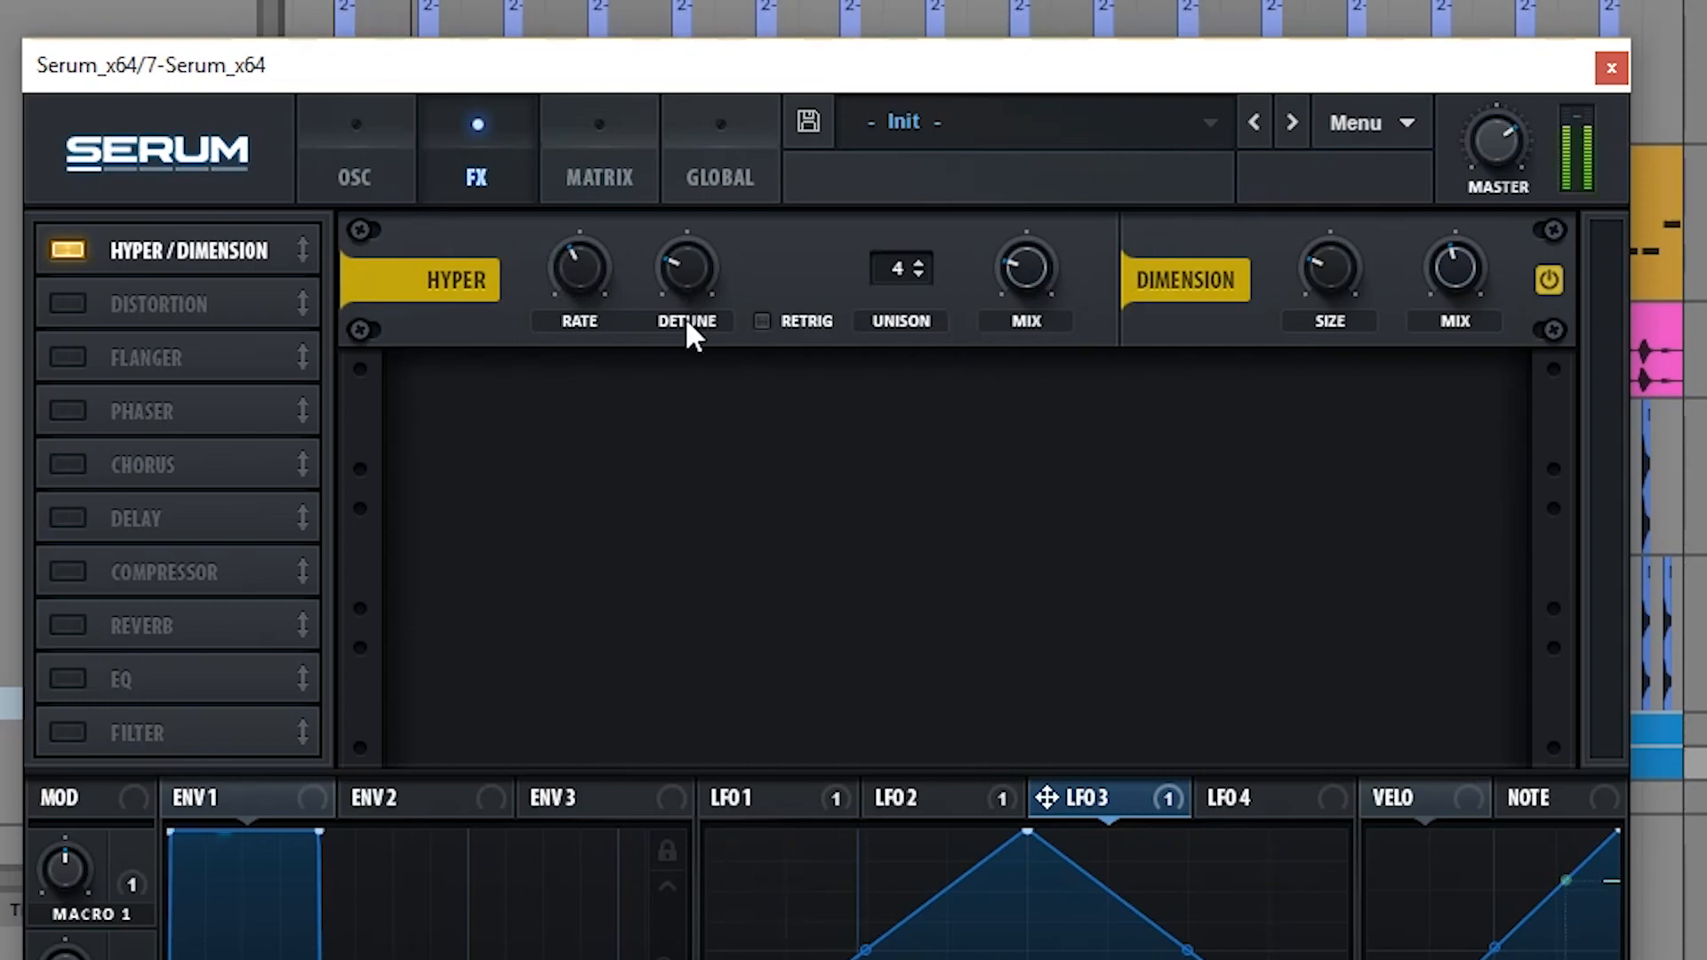
pyautogui.moveTo(1037, 269); pyautogui.dragTo(1036, 281)
pyautogui.click(342, 174)
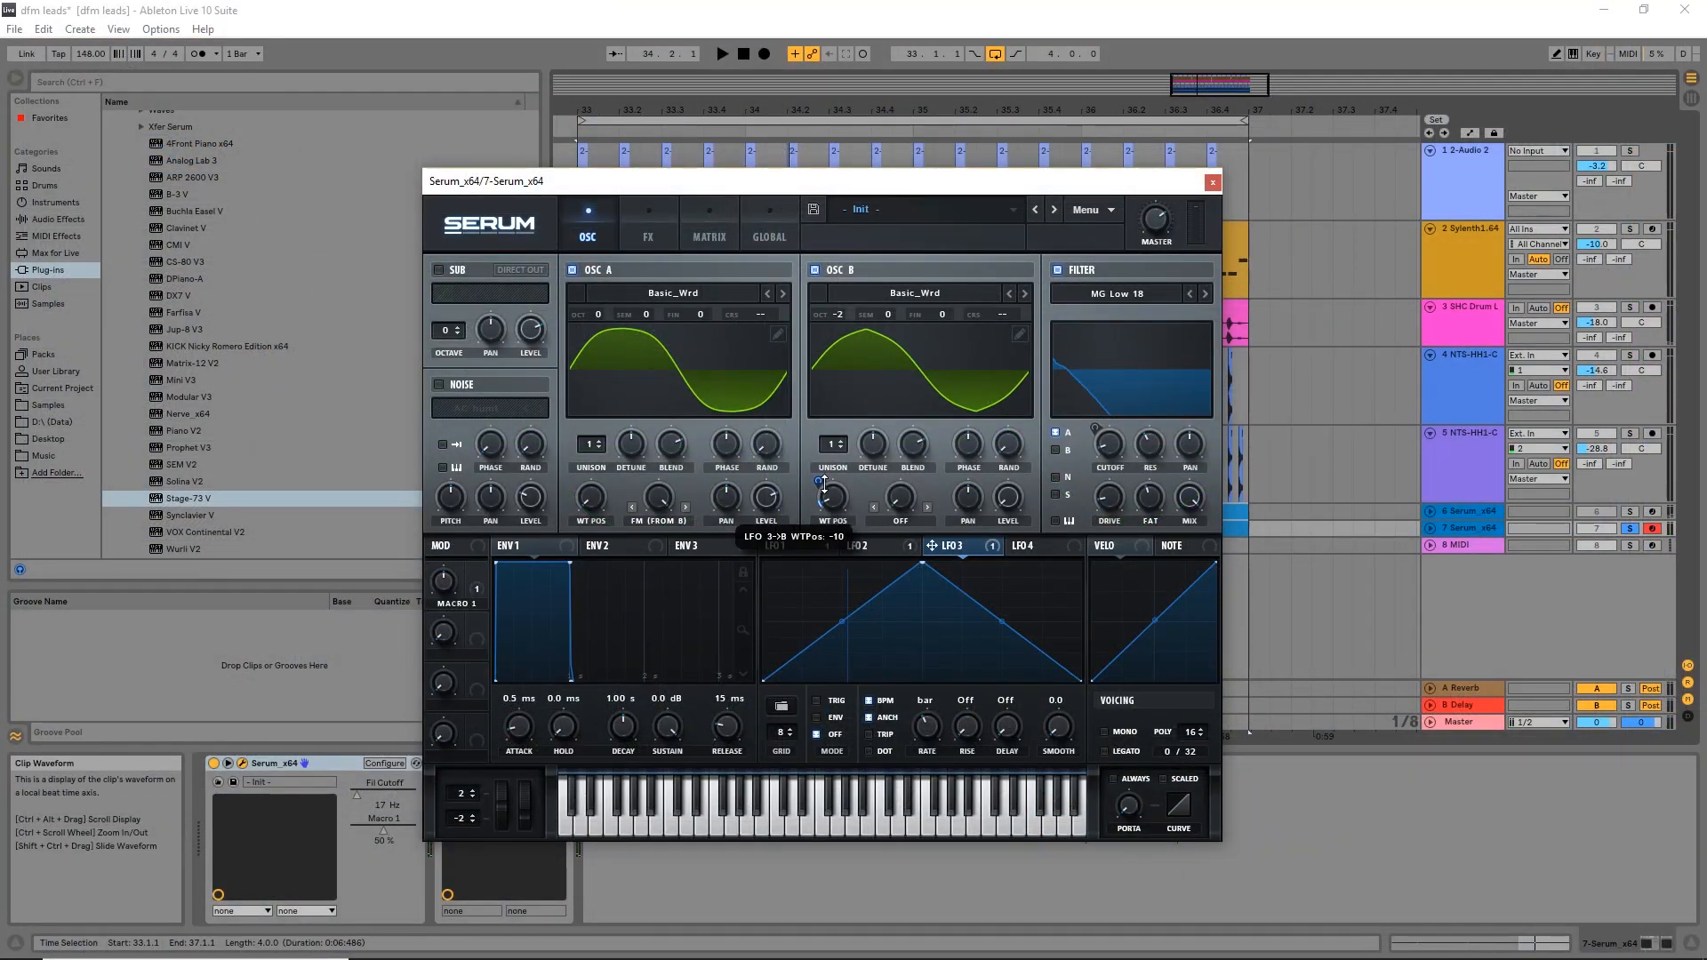
# Step: During playback, lower the peak of LFO 3's triangle to roughly half height and turn Macro 1 down to about 25%
pyautogui.press('space')
pyautogui.moveTo(920, 564); pyautogui.dragTo(916, 628)
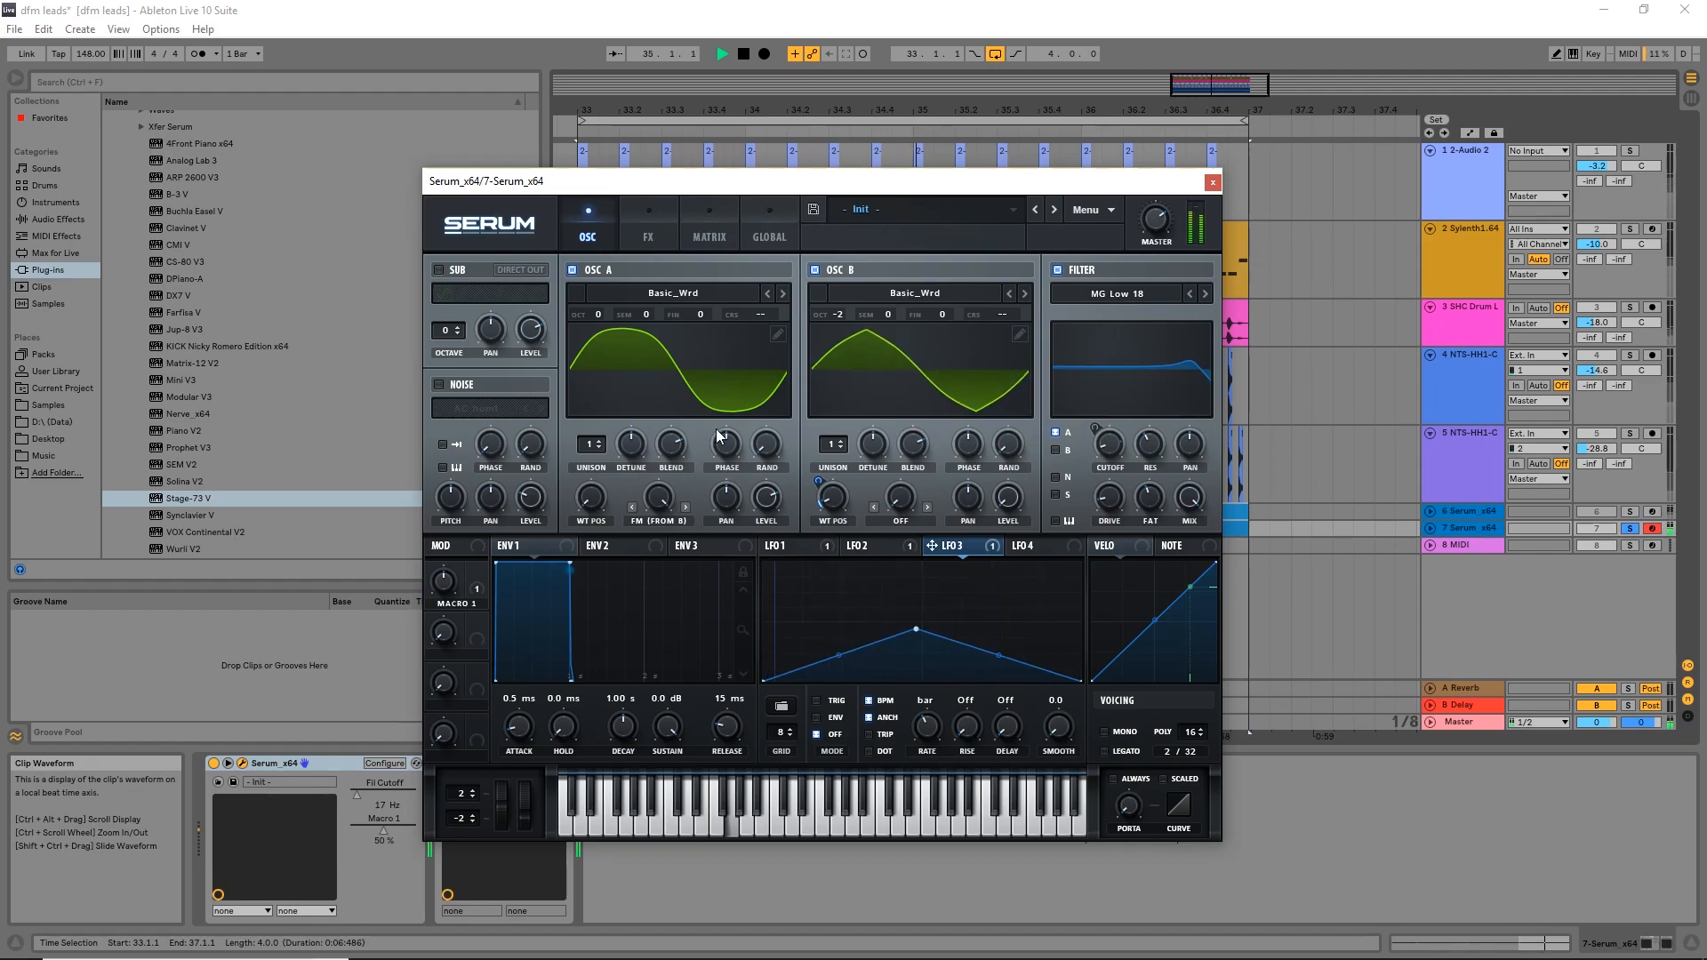
pyautogui.moveTo(443, 583); pyautogui.dragTo(456, 660)
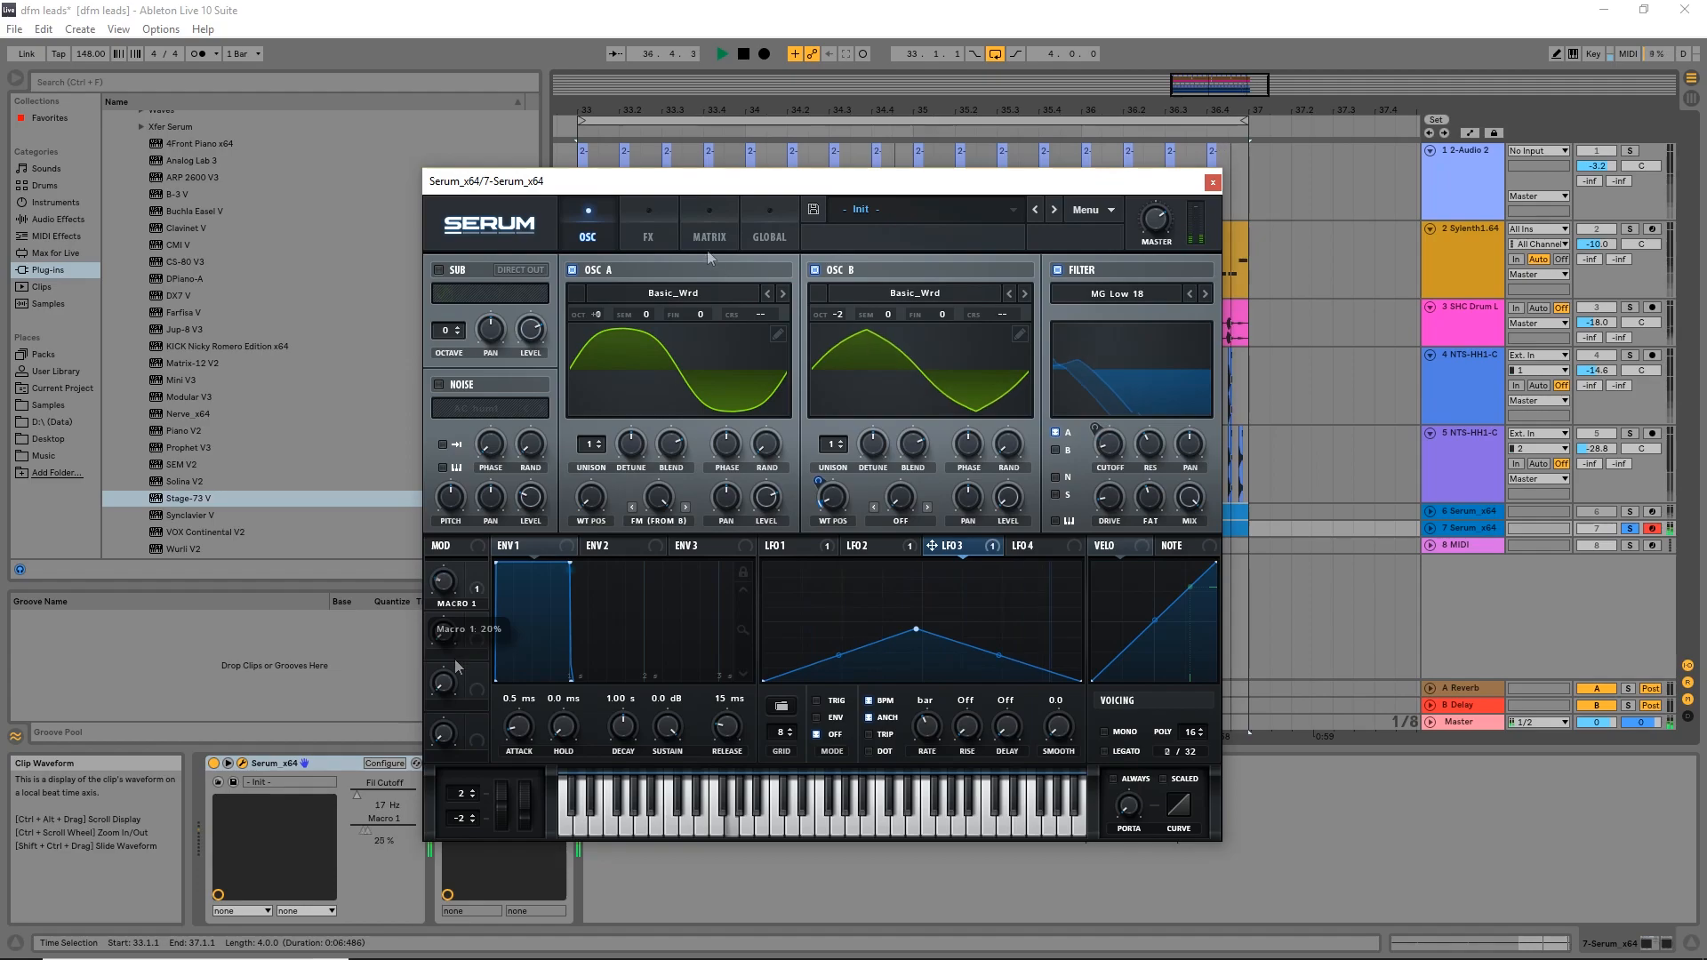
# Step: Enable the Phaser and Delay effects with their default settings
pyautogui.click(649, 234)
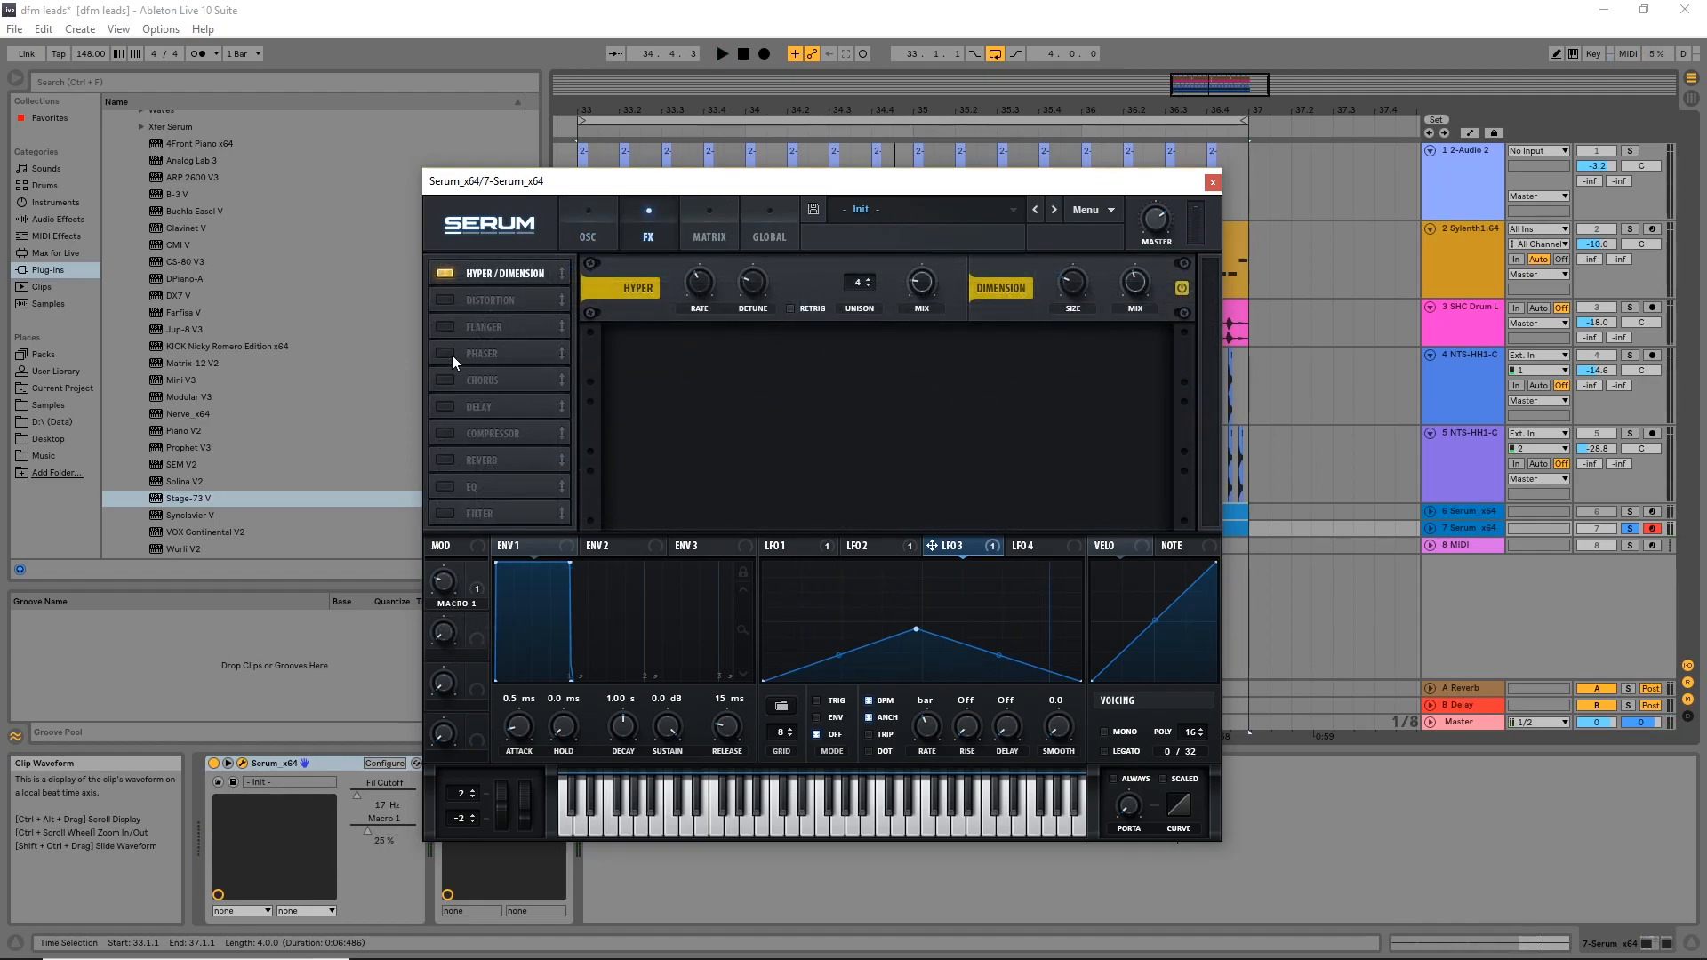
pyautogui.click(452, 354)
pyautogui.click(458, 411)
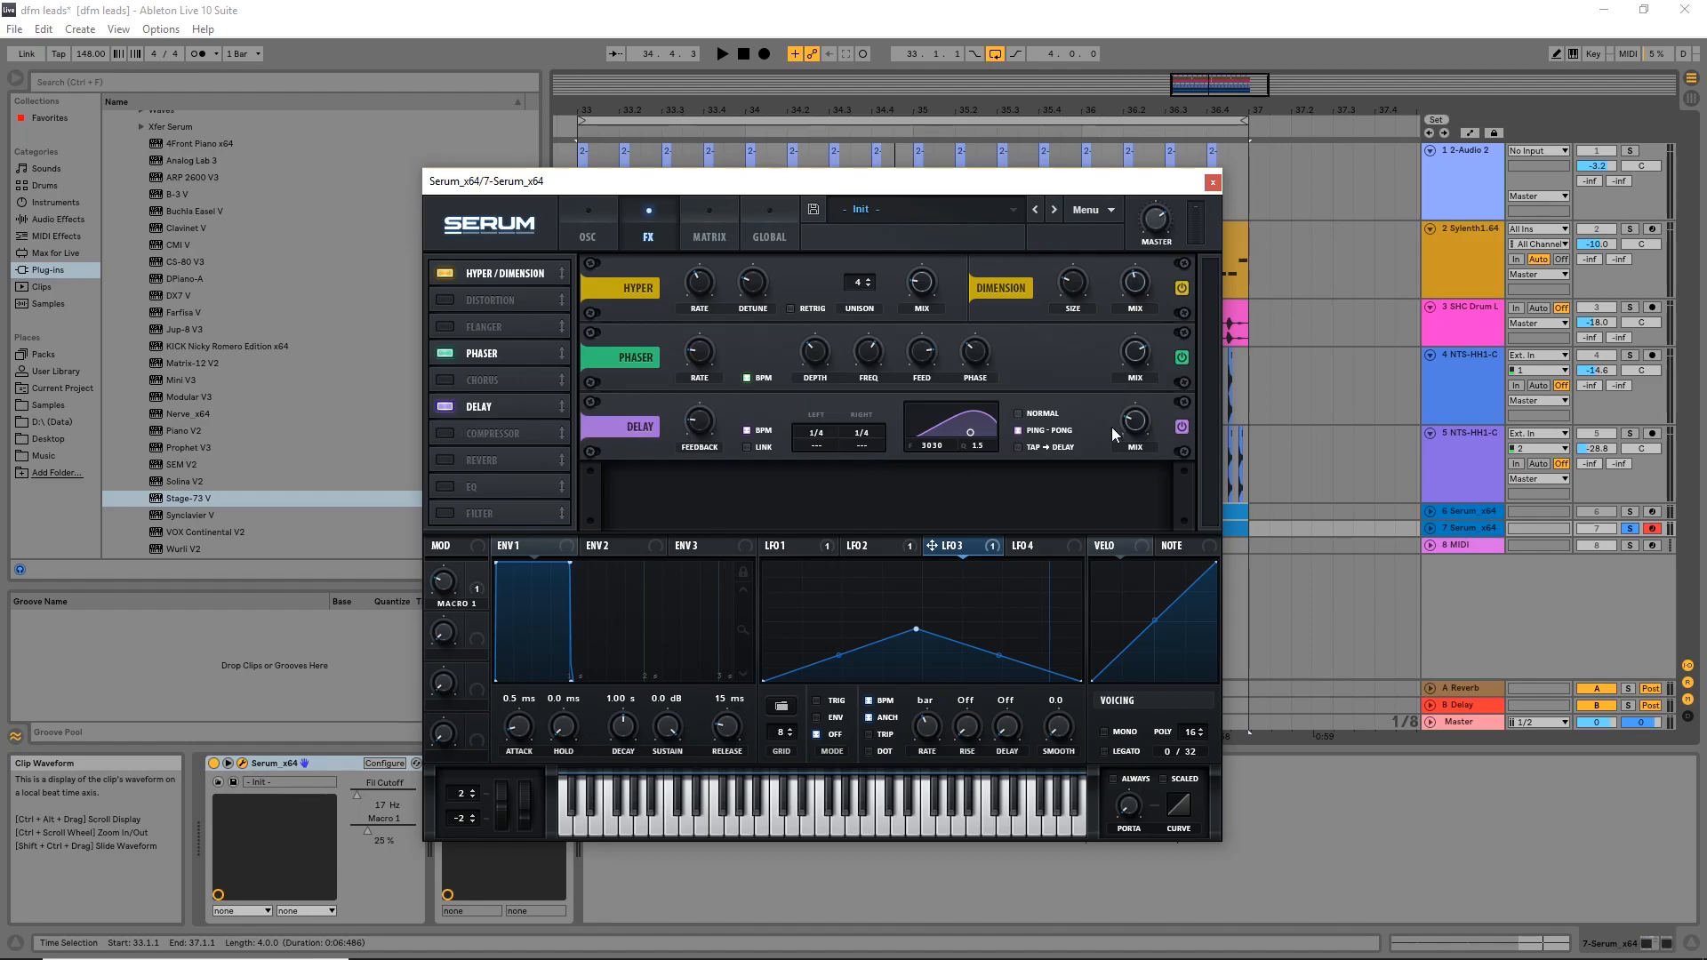
# Step: Audition the sound with the new effects while sweeping Macro 1, stop playback and close the plug-in window
pyautogui.click(586, 234)
pyautogui.press('space')
pyautogui.moveTo(444, 587)
pyautogui.mouseDown()
pyautogui.moveTo(453, 611)
pyautogui.moveTo(450, 525)
pyautogui.moveTo(445, 562)
pyautogui.mouseUp()
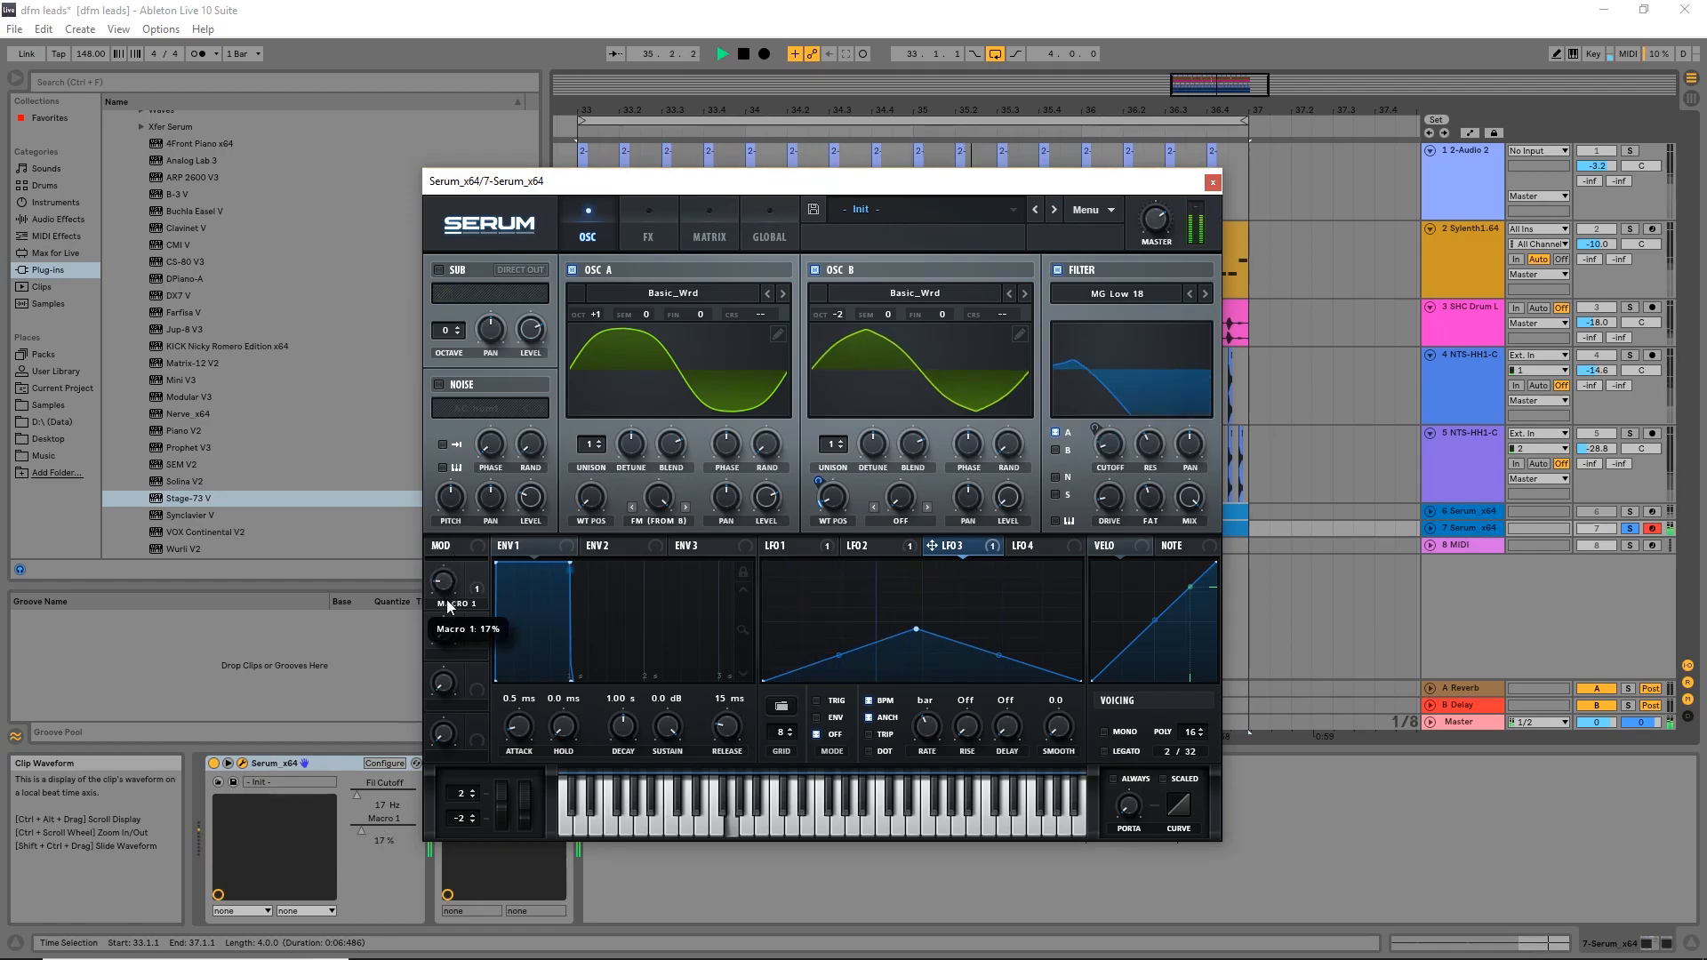
pyautogui.press('space')
pyautogui.click(1212, 183)
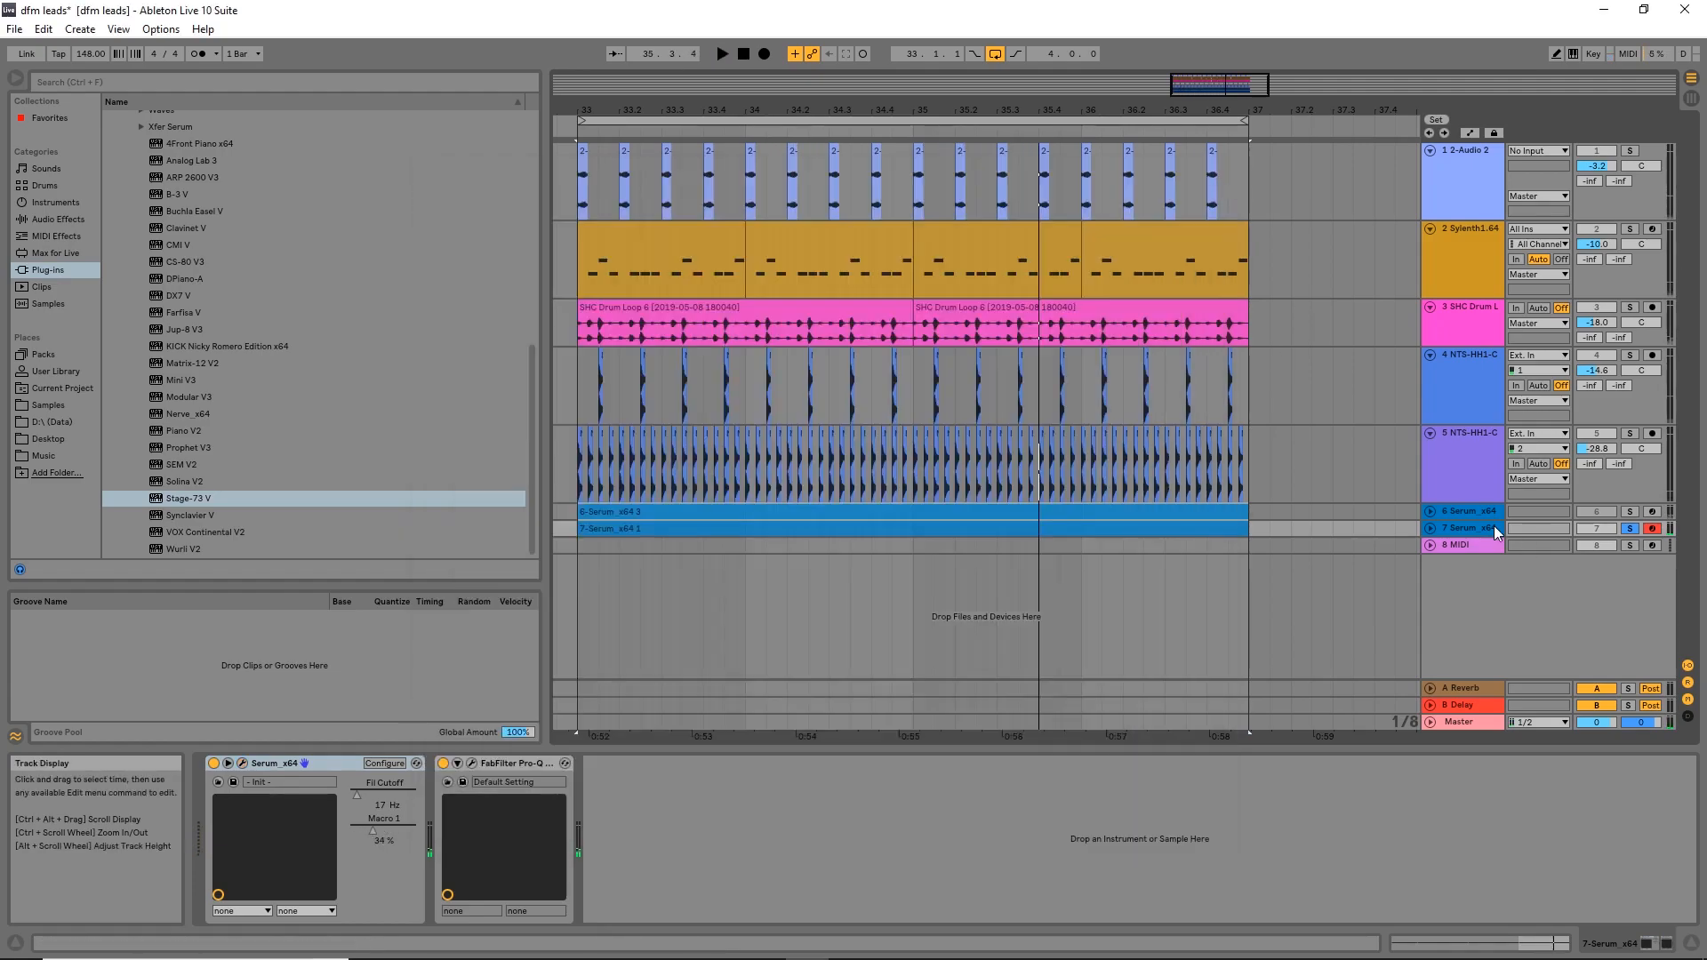
# Step: Unfold the 7 Serum_x64 track, reopen its synth to lower Macro 1 to 12%, and close the plug-in window
pyautogui.click(1430, 529)
pyautogui.hscroll(-1, 800, 355)
pyautogui.click(789, 537)
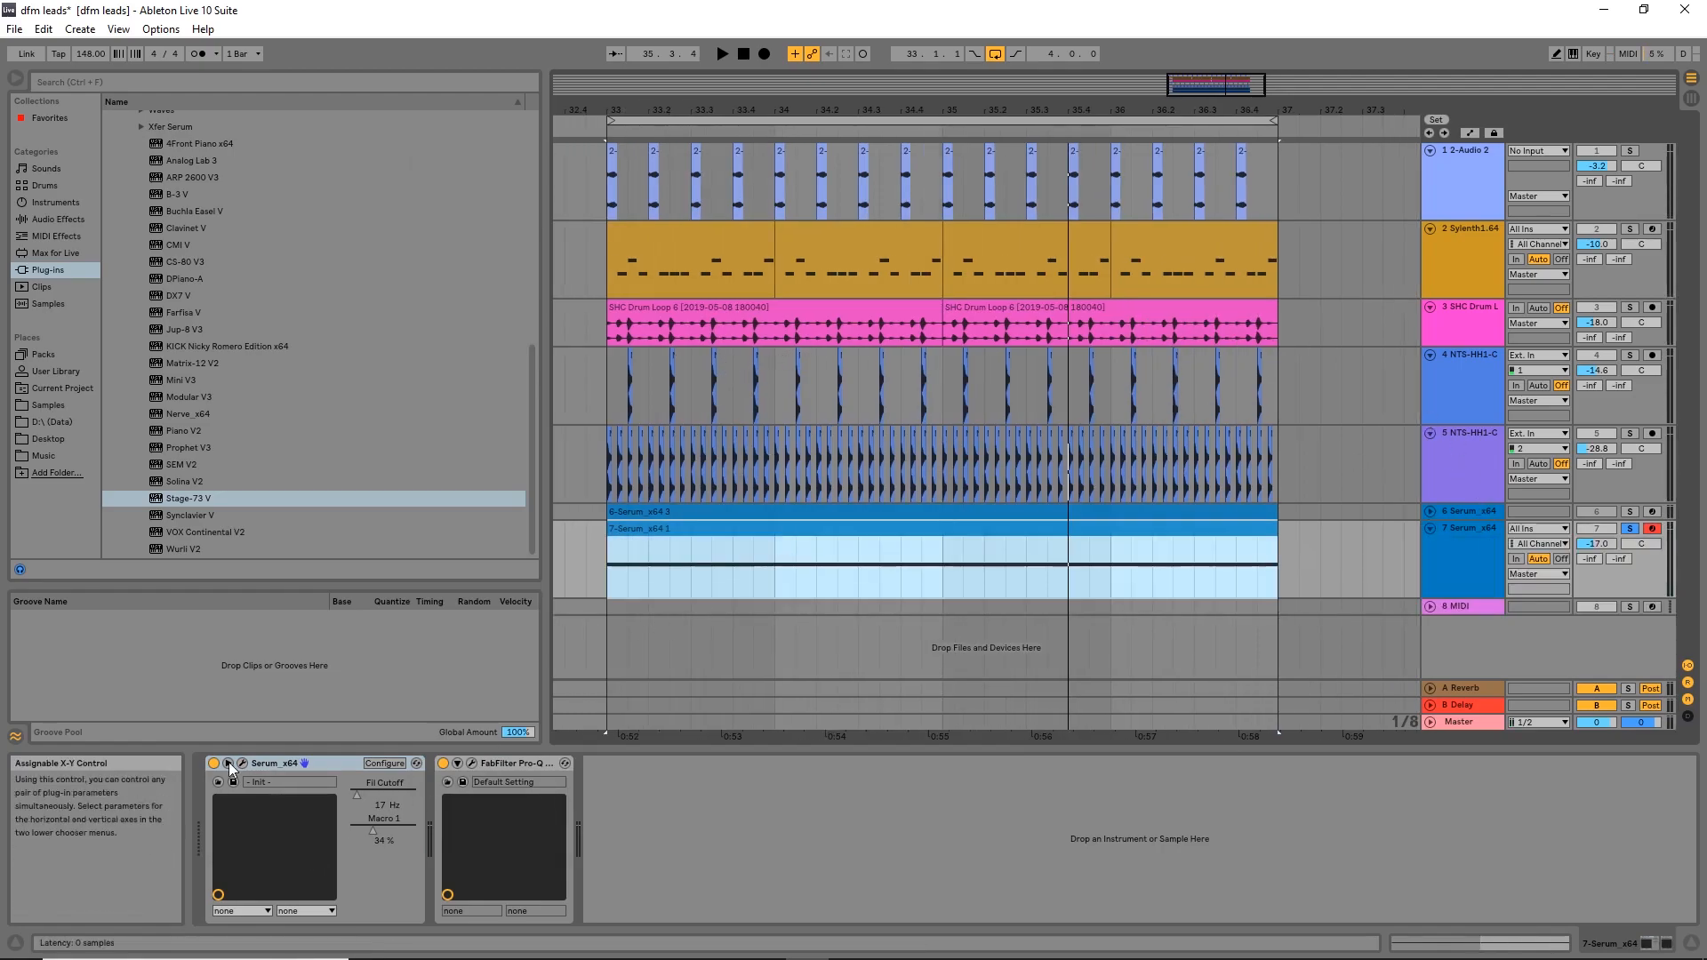
pyautogui.click(242, 763)
pyautogui.moveTo(455, 594); pyautogui.dragTo(461, 639)
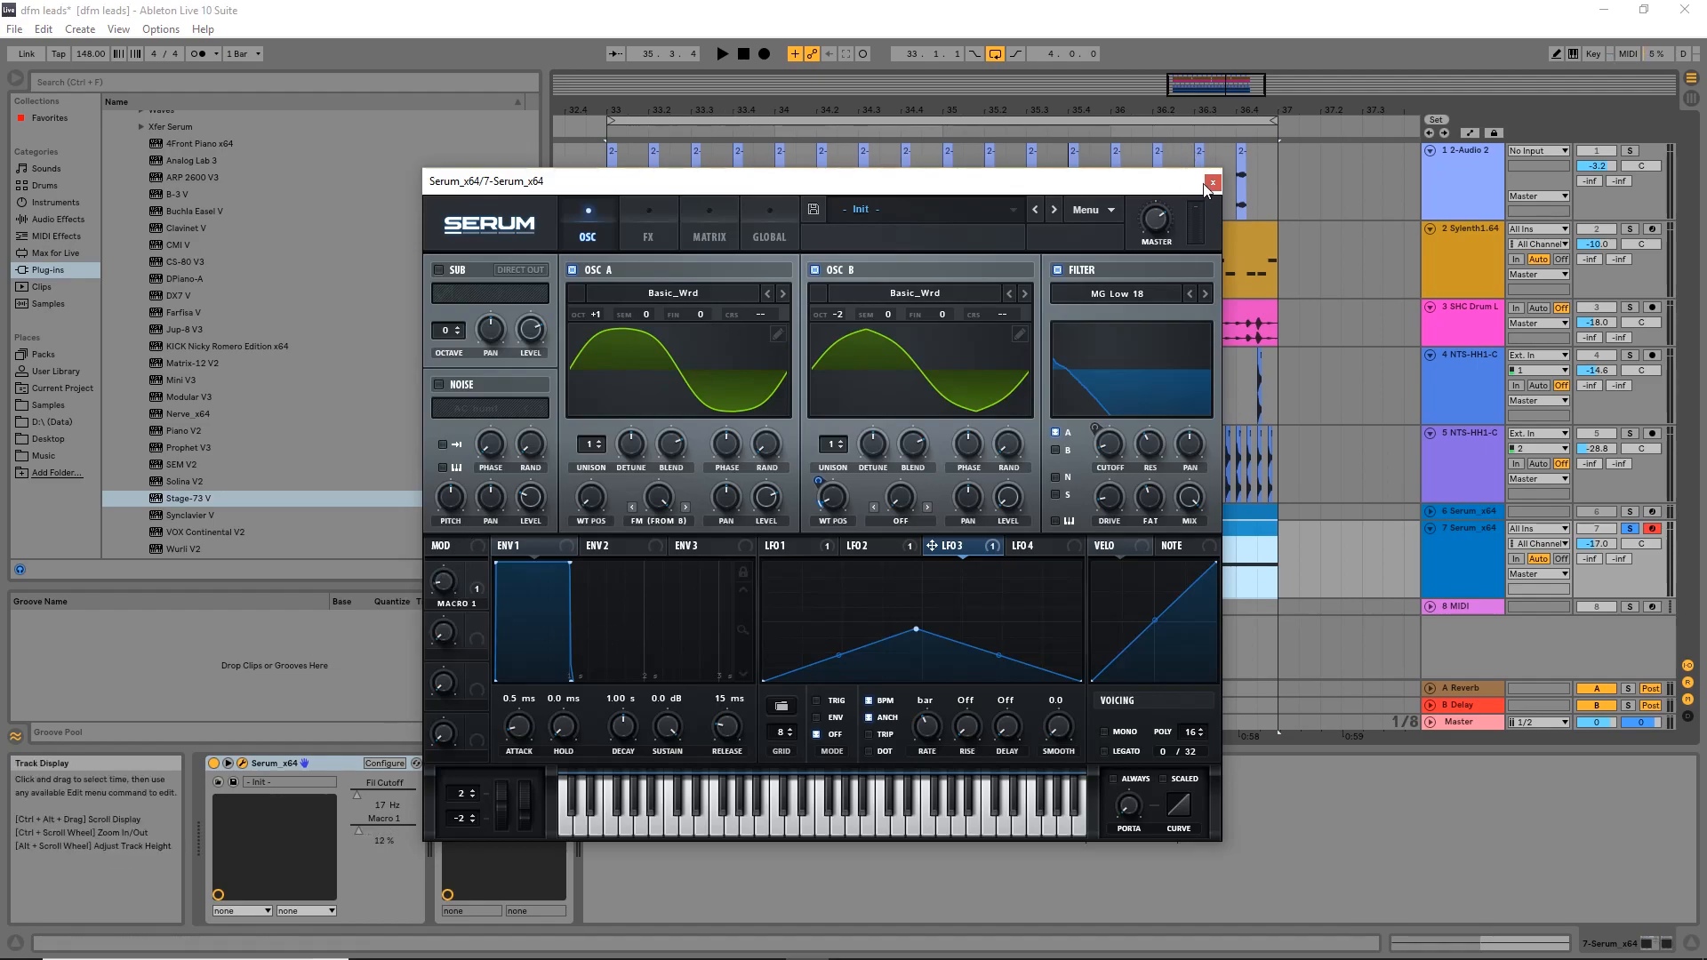
pyautogui.click(1212, 183)
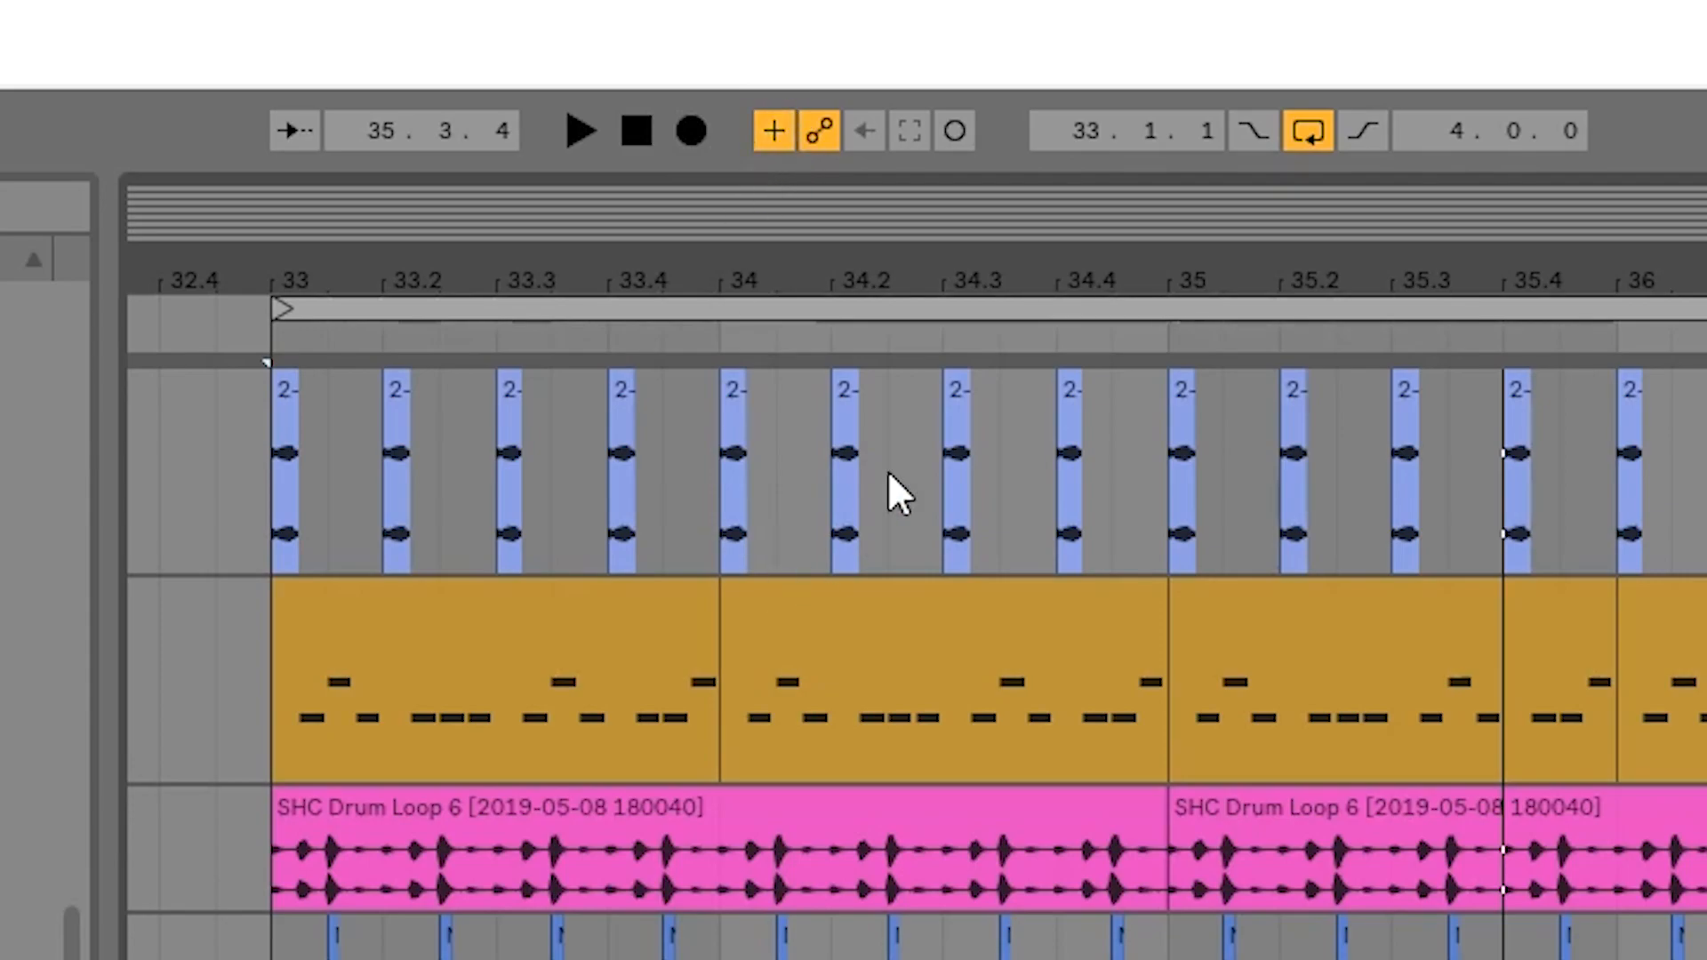
# Step: Disable MIDI arrangement overdub and add five sixteenth notes, C#2, D2, B1, E2 and C#2, below the sustained note in the Serum clip
pyautogui.click(775, 132)
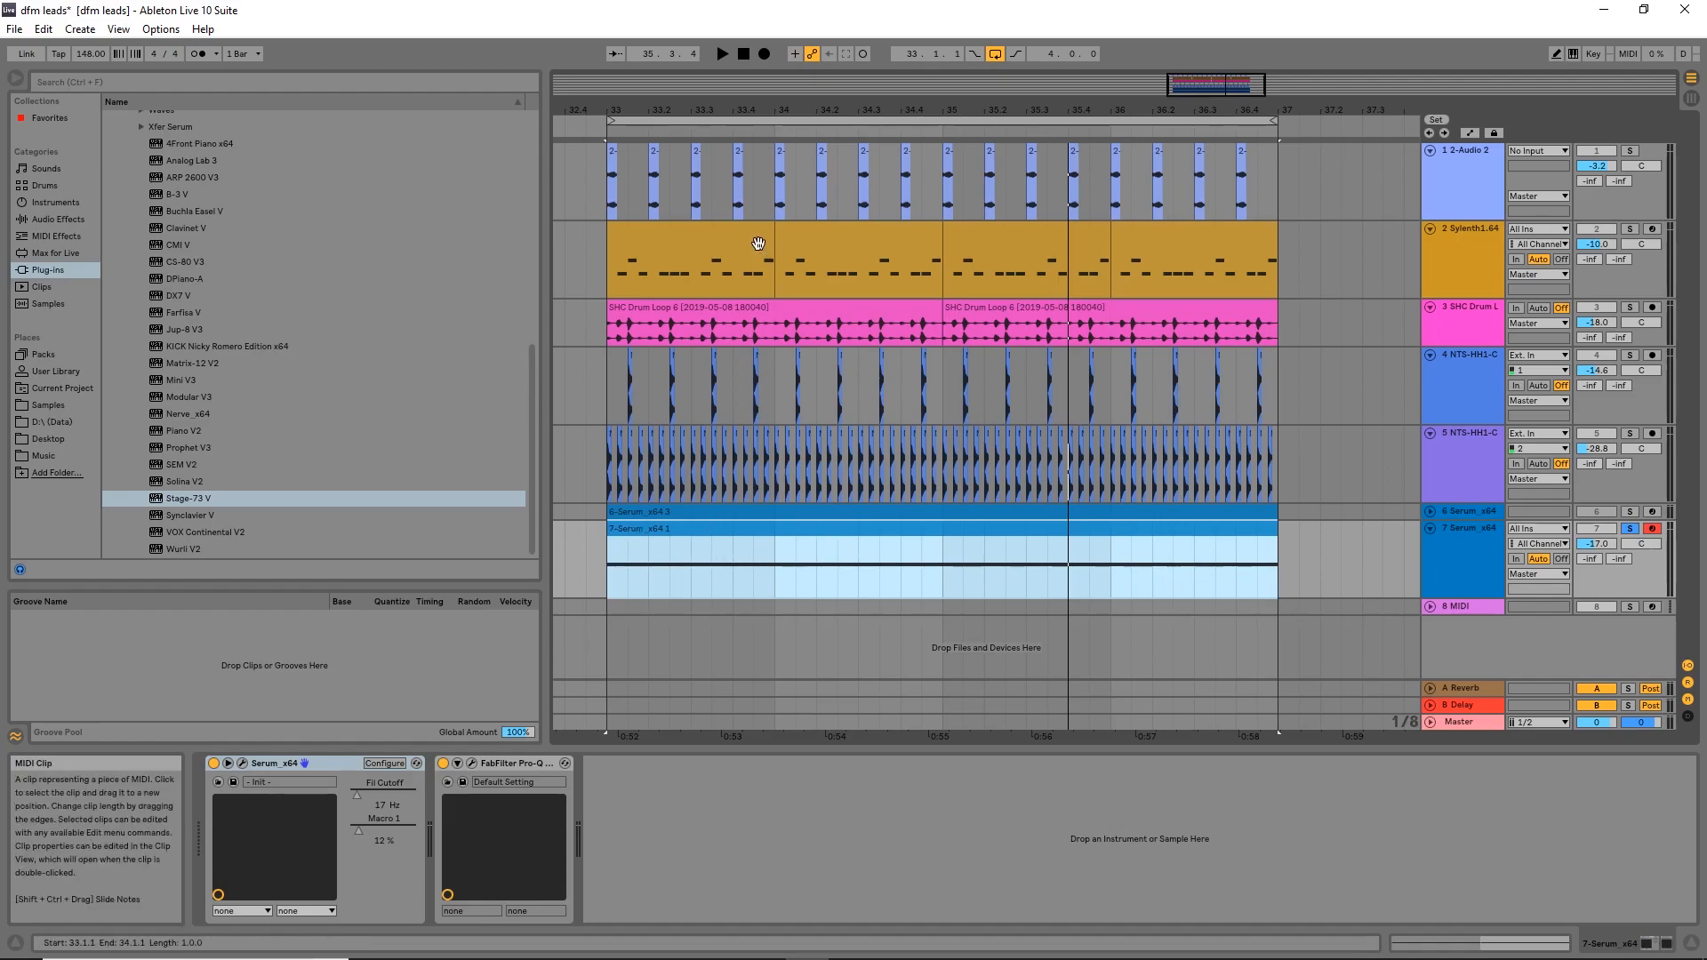
pyautogui.doubleClick(861, 541)
pyautogui.doubleClick(750, 815)
pyautogui.doubleClick(856, 794)
pyautogui.doubleClick(908, 858)
pyautogui.doubleClick(1015, 752)
pyautogui.doubleClick(1192, 816)
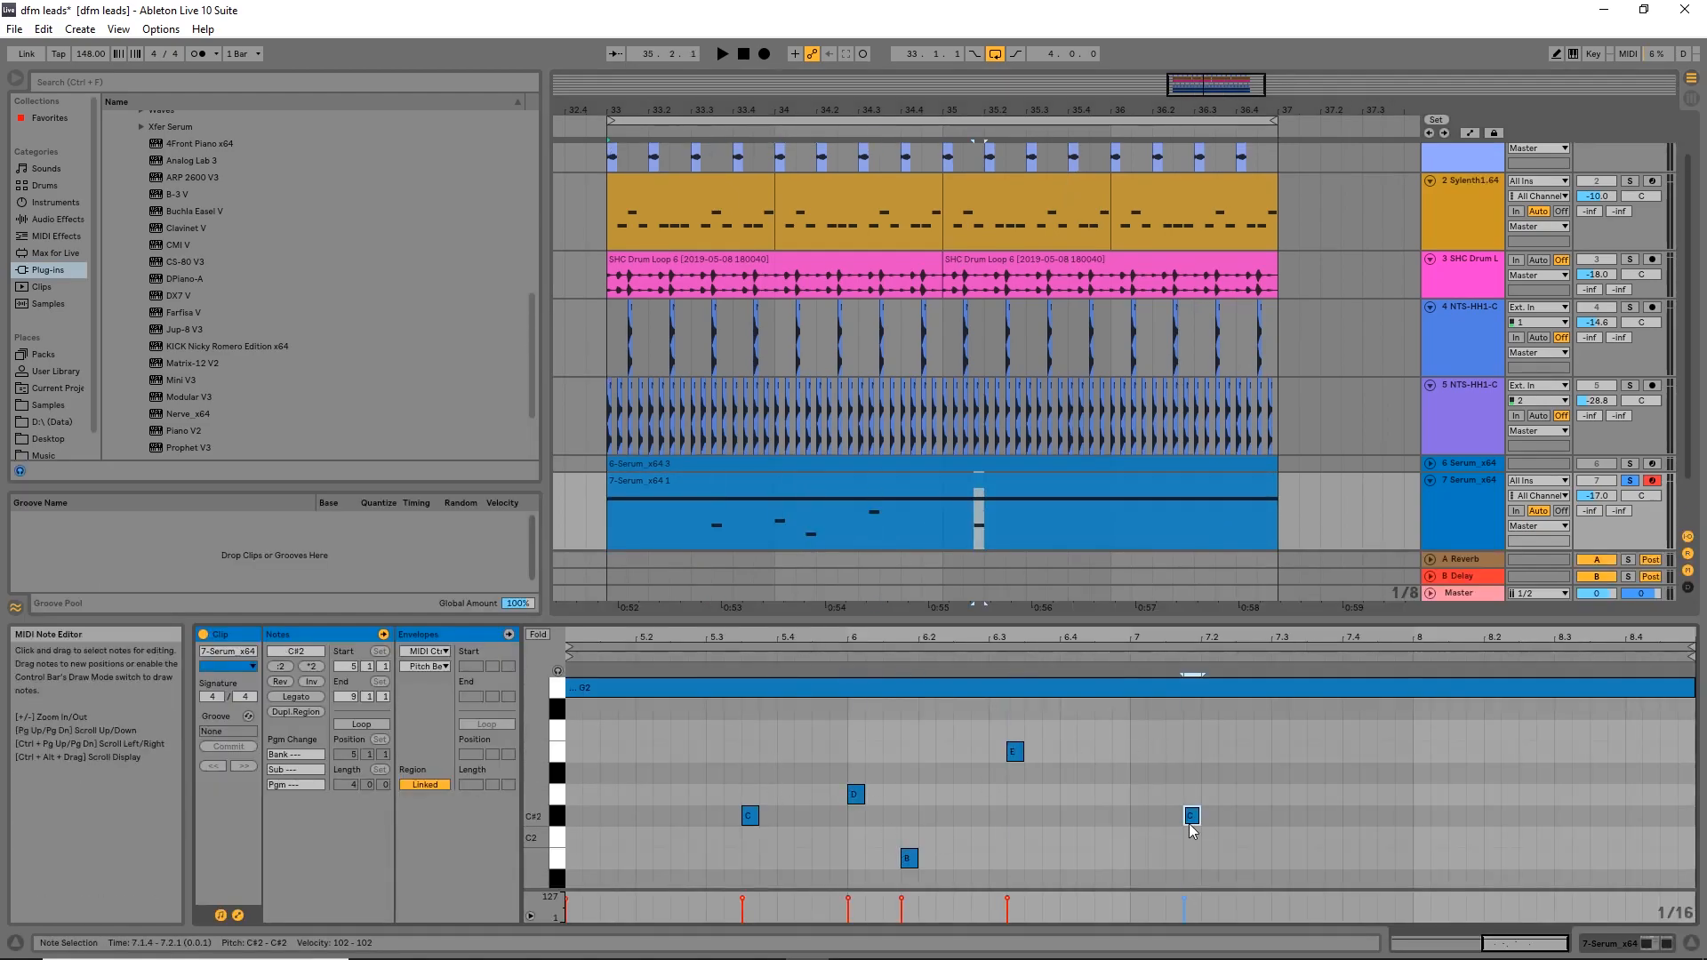
pyautogui.scroll(2, 868, 751)
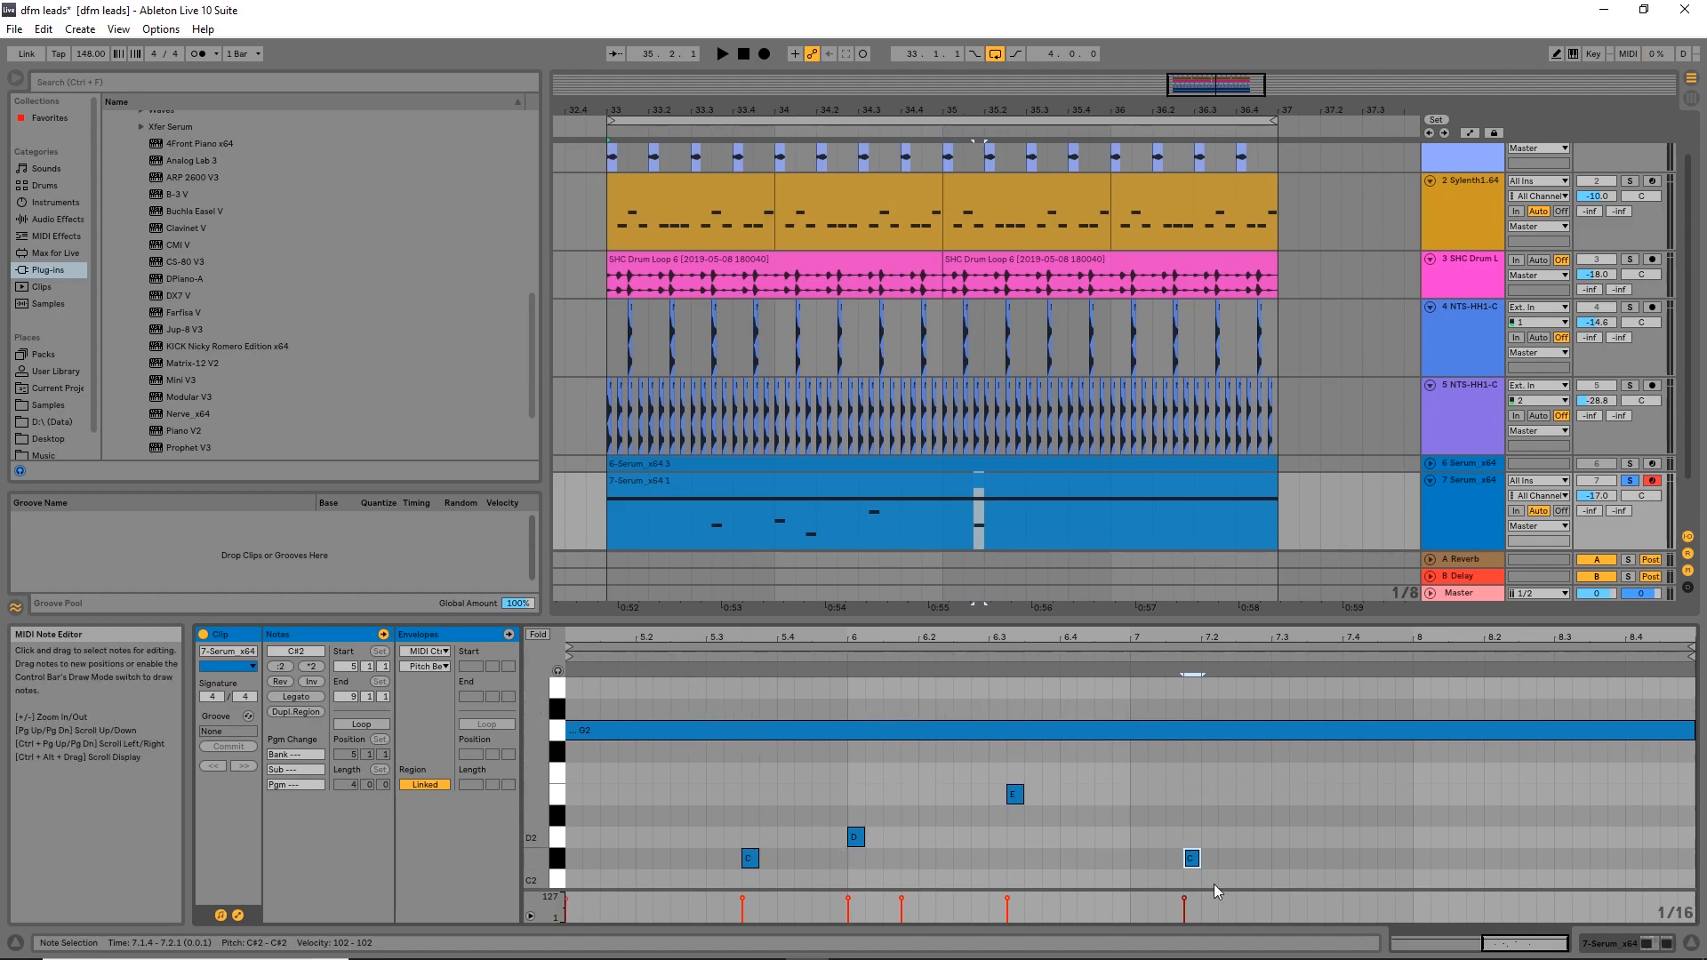
pyautogui.scroll(-2, 787, 805)
pyautogui.scroll(1, 943, 813)
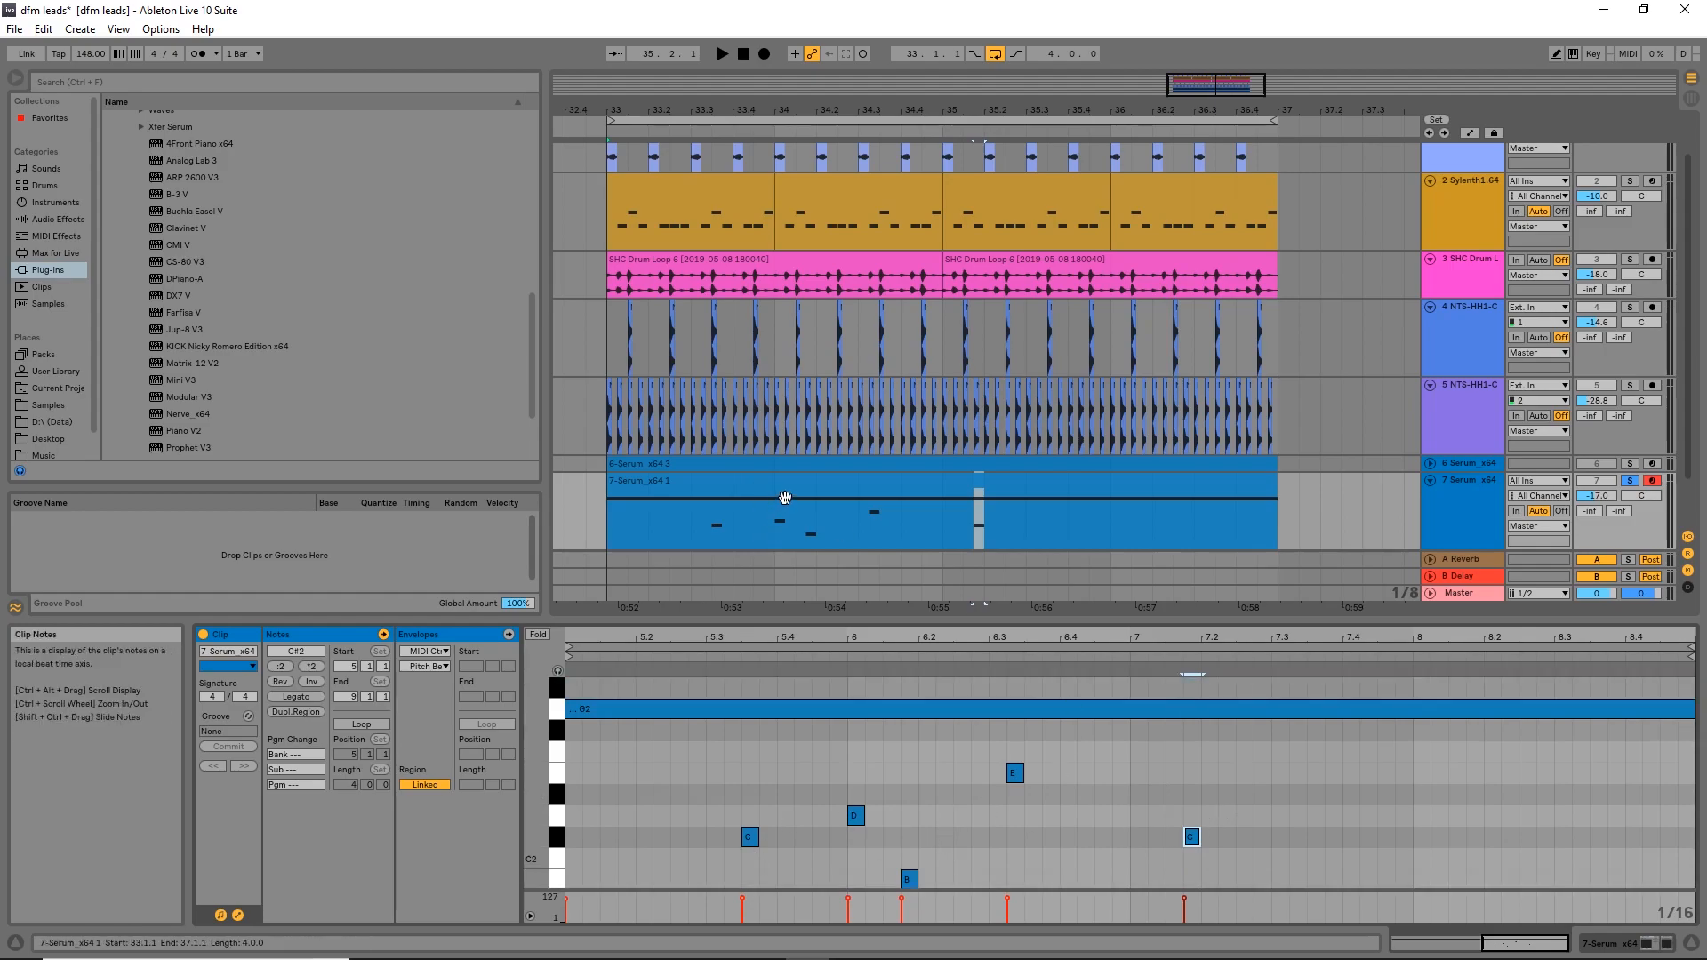
# Step: Re-enable MIDI arrangement overdub and delete the five short notes from the Serum clip, keeping the sustained note
pyautogui.click(795, 54)
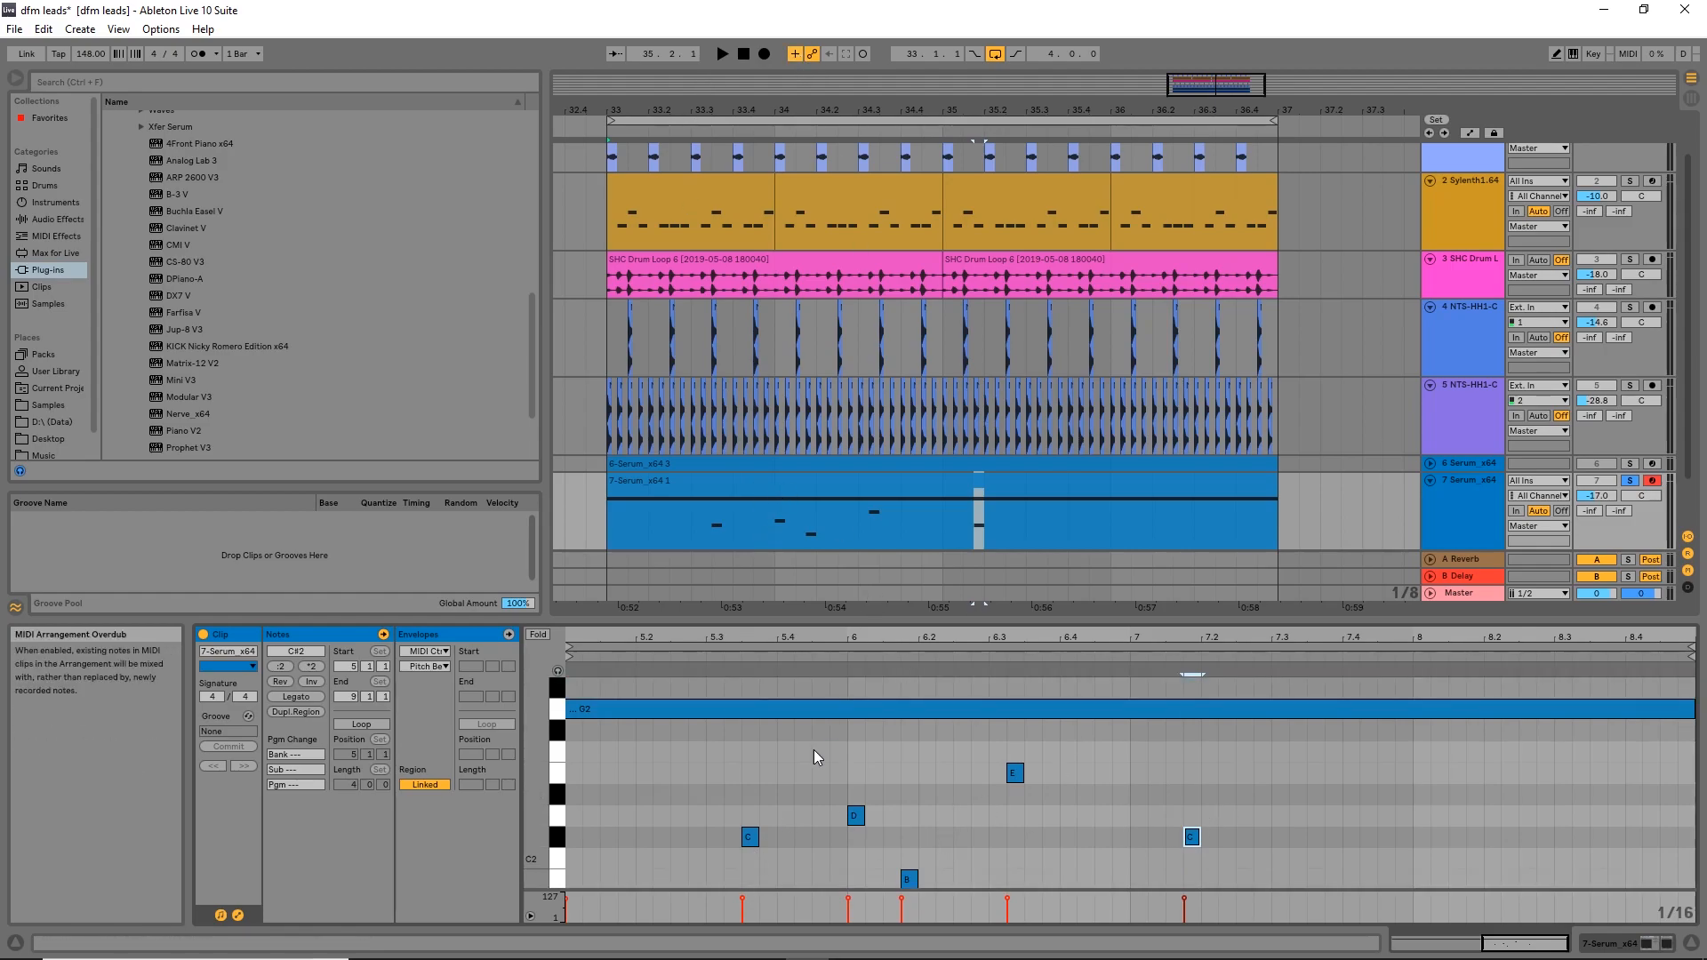
pyautogui.moveTo(741, 745); pyautogui.dragTo(1275, 895)
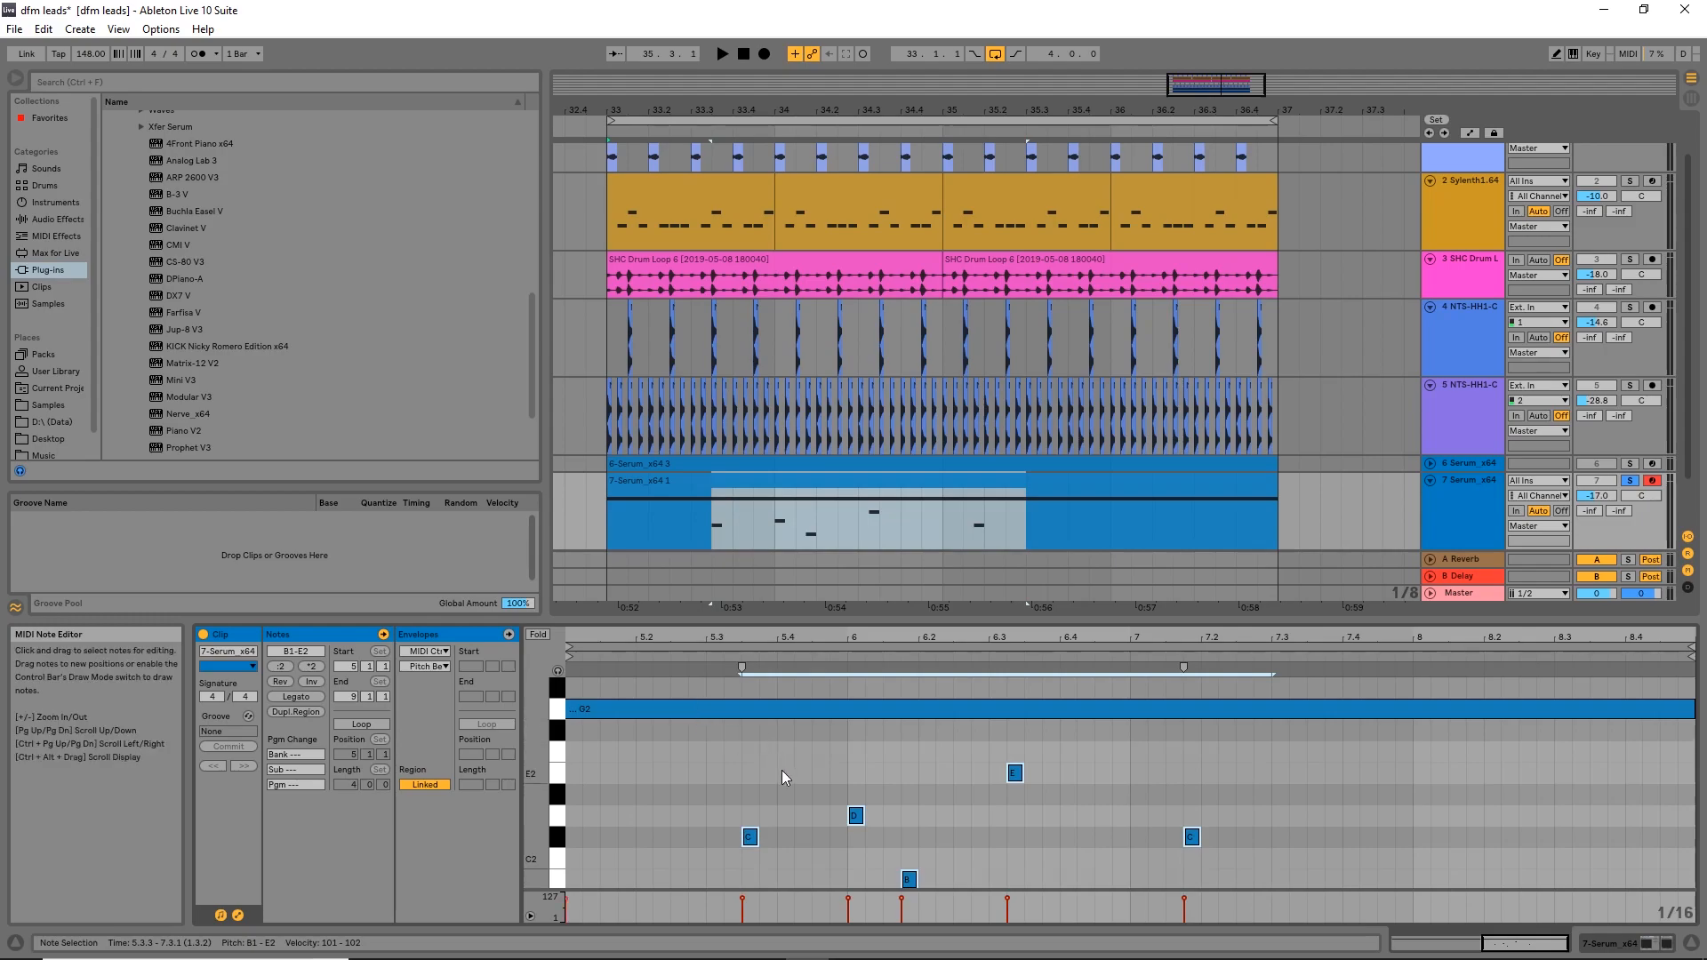
pyautogui.scroll(3, 781, 770)
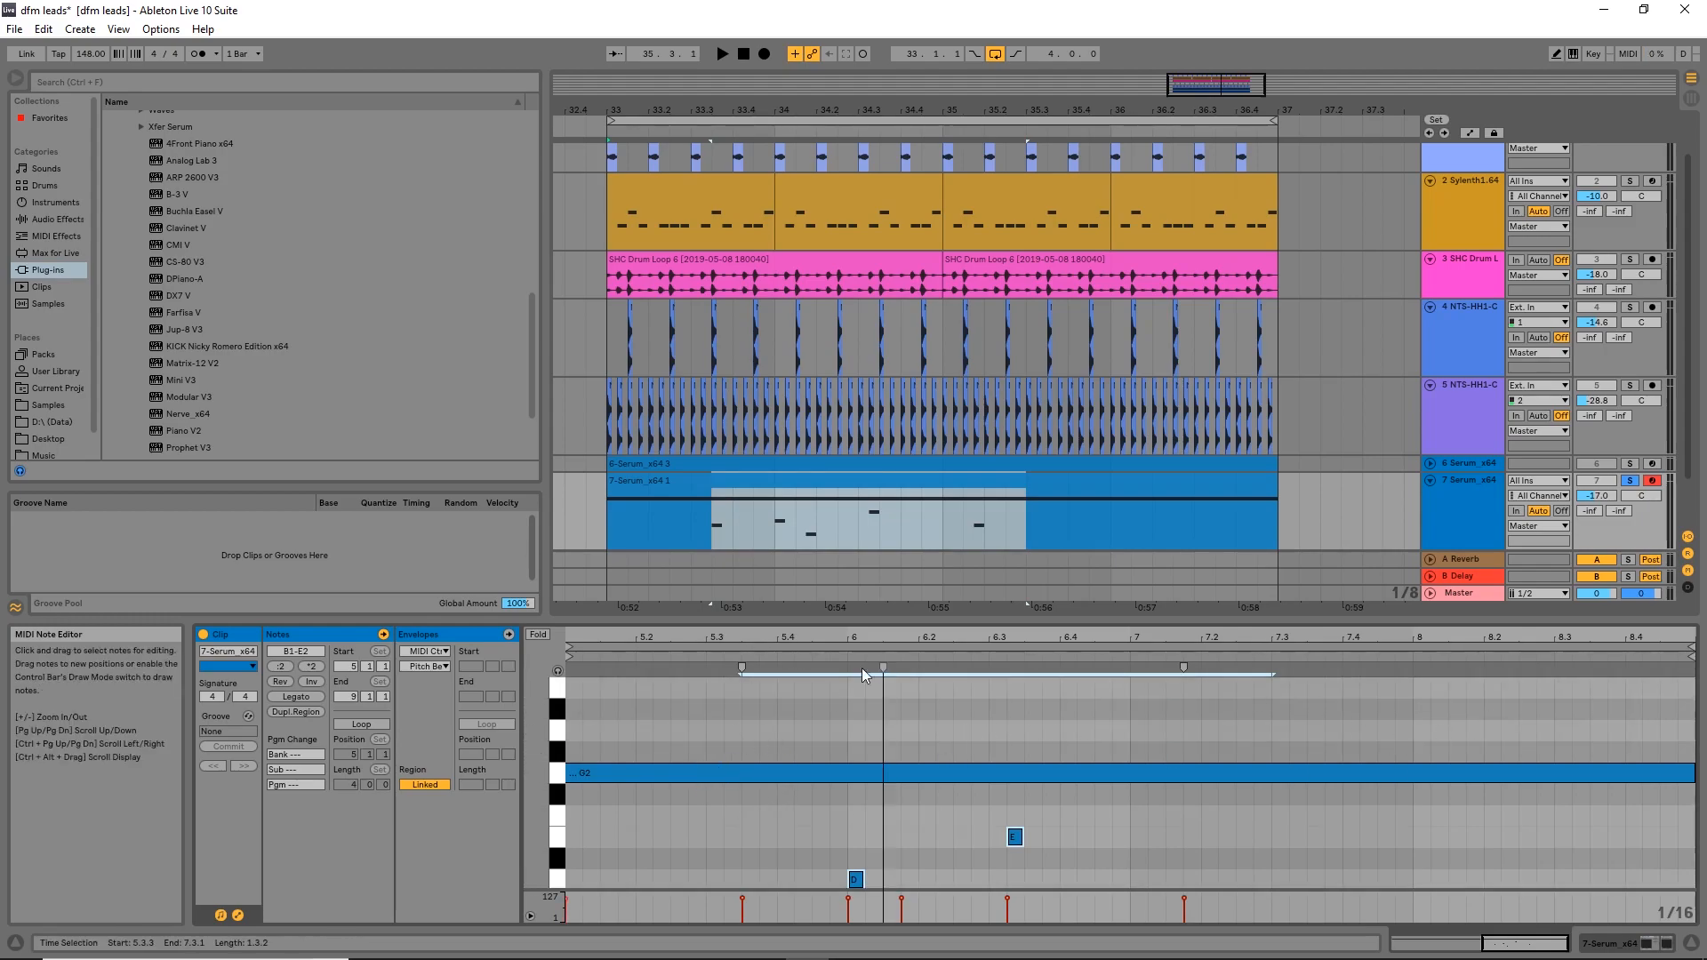
pyautogui.scroll(-4, 845, 814)
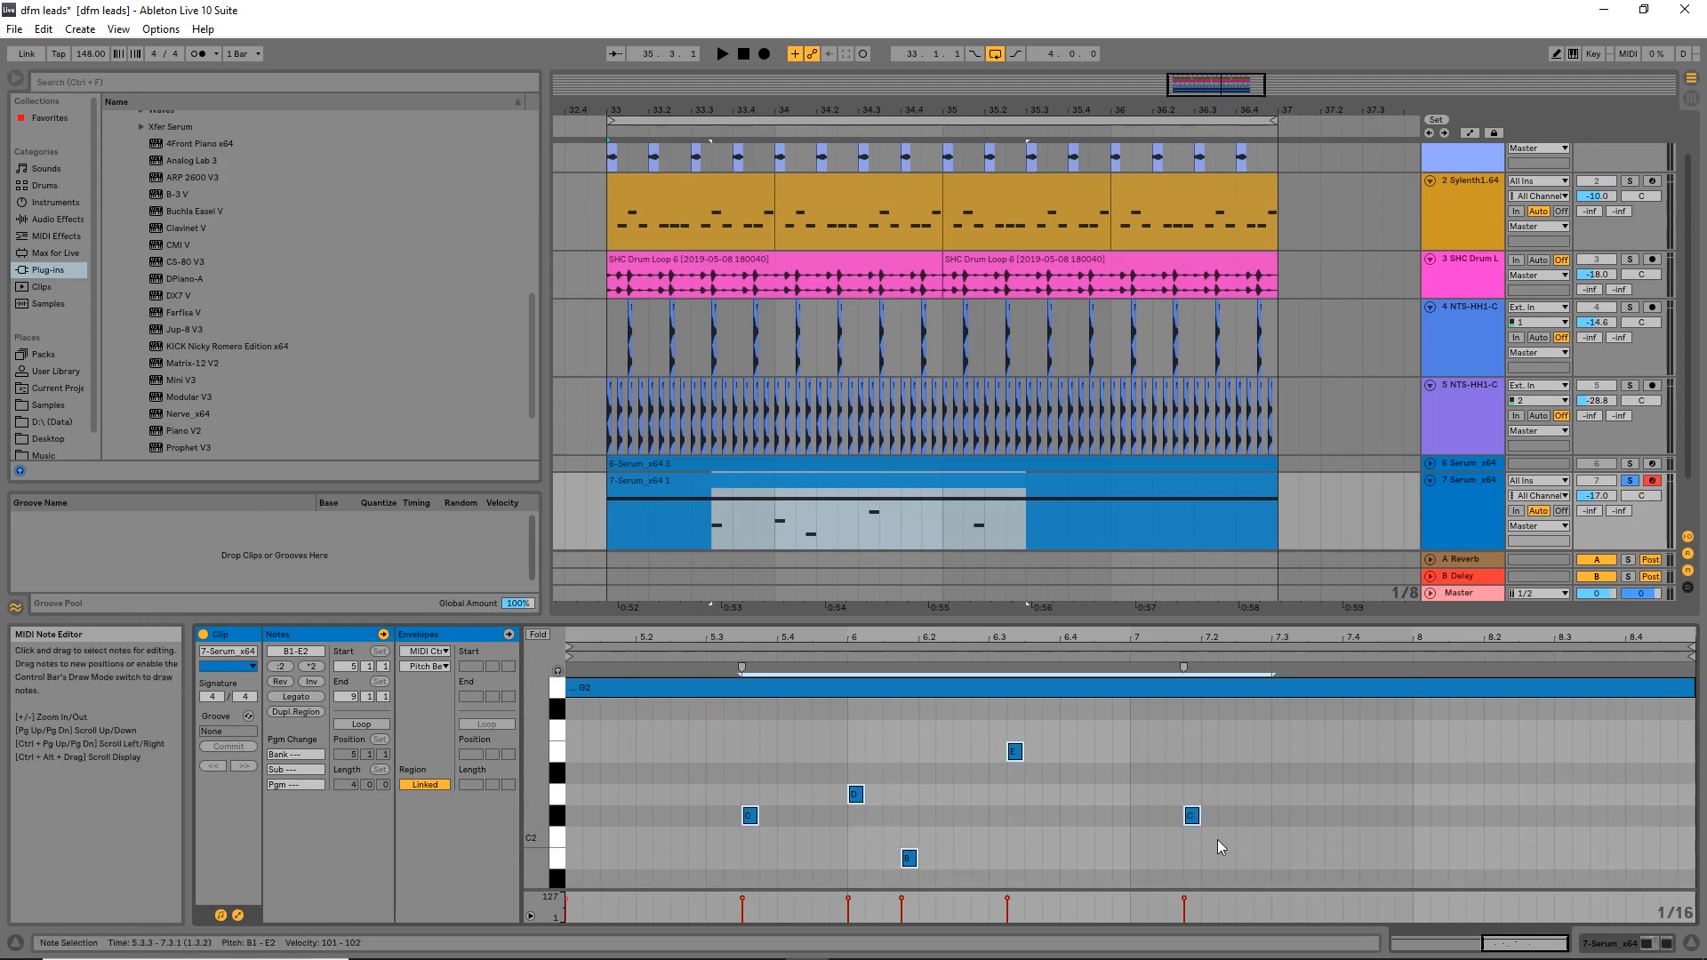
pyautogui.moveTo(722, 889); pyautogui.dragTo(1302, 728)
pyautogui.press('Delete')
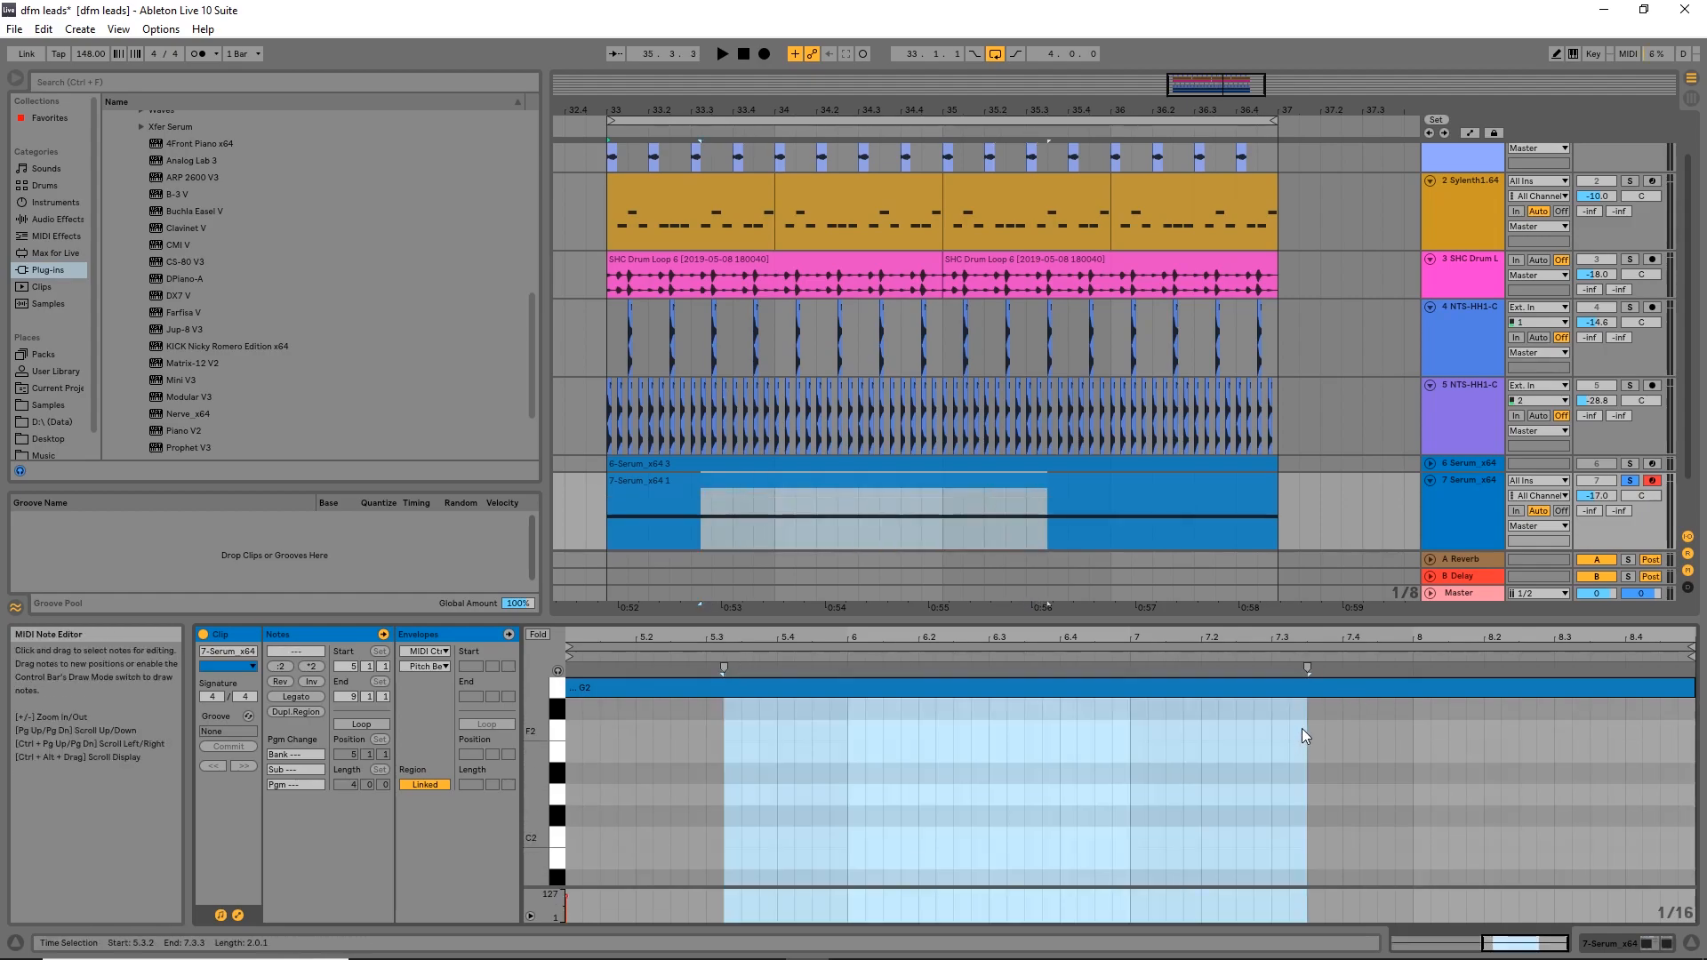
# Step: Record Macro 1 automation over bars 33 to 37 on the 7 Serum_x64 track by sweeping the macro
pyautogui.click(1022, 480)
pyautogui.click(764, 54)
pyautogui.doubleClick(1653, 480)
pyautogui.doubleClick(1486, 493)
pyautogui.click(241, 763)
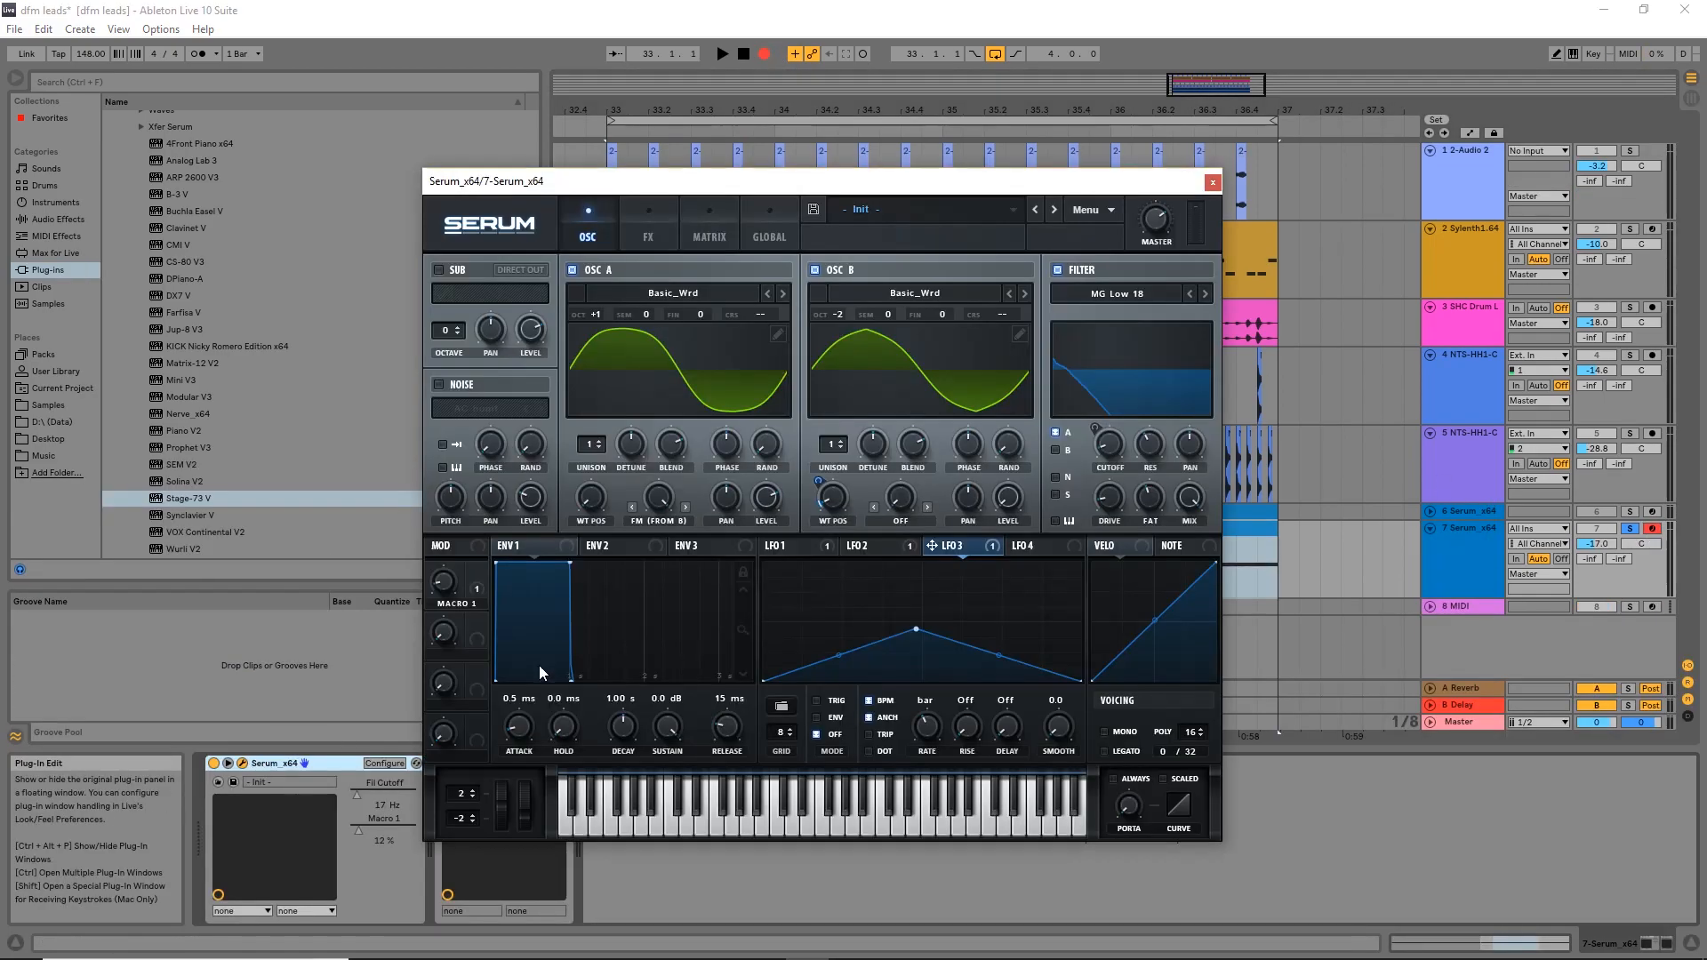
pyautogui.moveTo(448, 589)
pyautogui.mouseDown()
pyautogui.moveTo(450, 605)
pyautogui.moveTo(453, 507)
pyautogui.moveTo(447, 578)
pyautogui.mouseUp()
pyautogui.press('space')
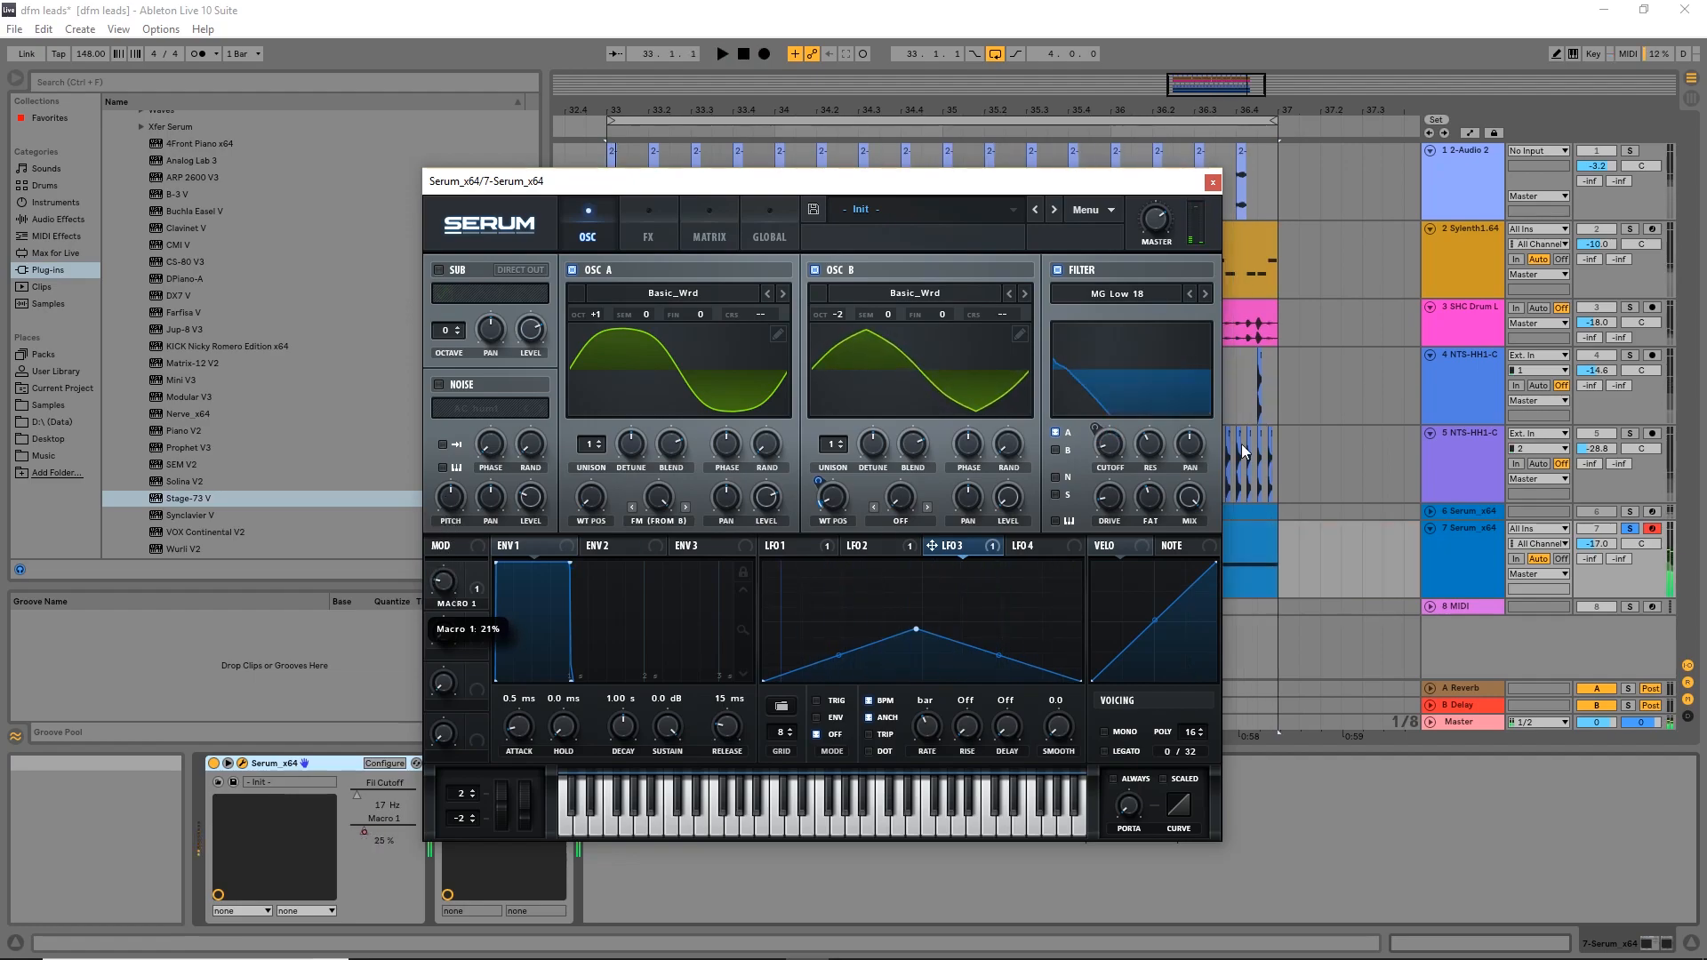
# Step: Close the plug-in window and play back the recorded automation with the 2-Audio 2 and Sylenth1 tracks soloed alongside the lead
pyautogui.click(1212, 183)
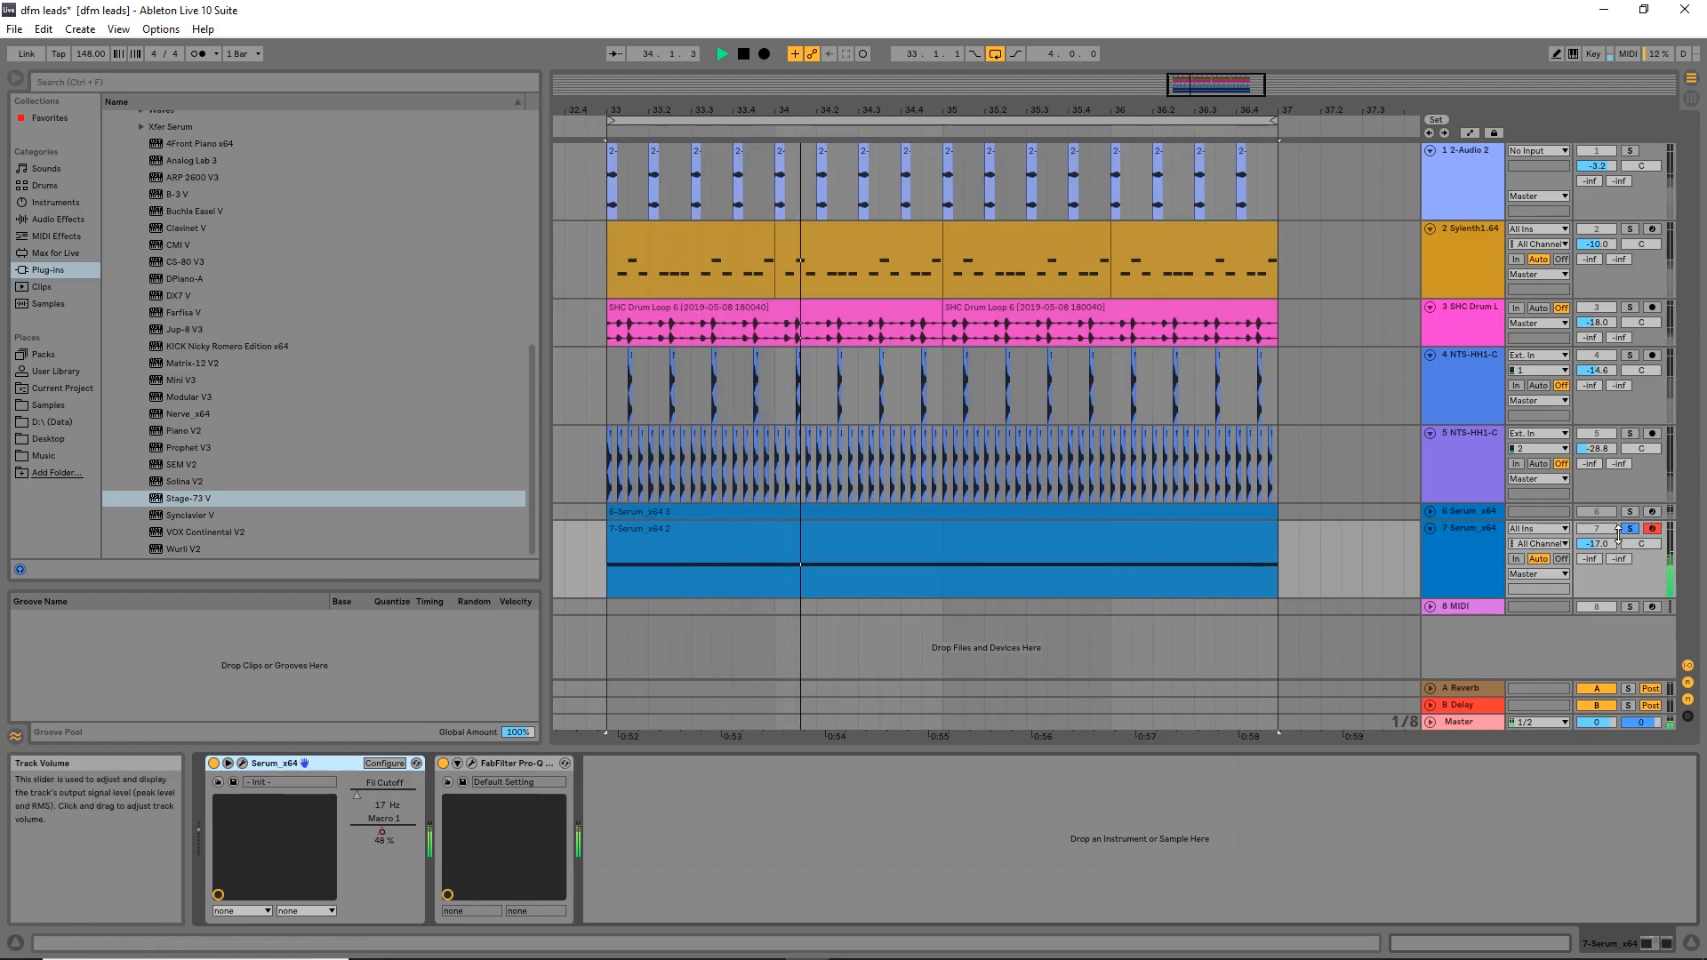
pyautogui.moveTo(1307, 311); pyautogui.dragTo(1290, 289)
pyautogui.press('space')
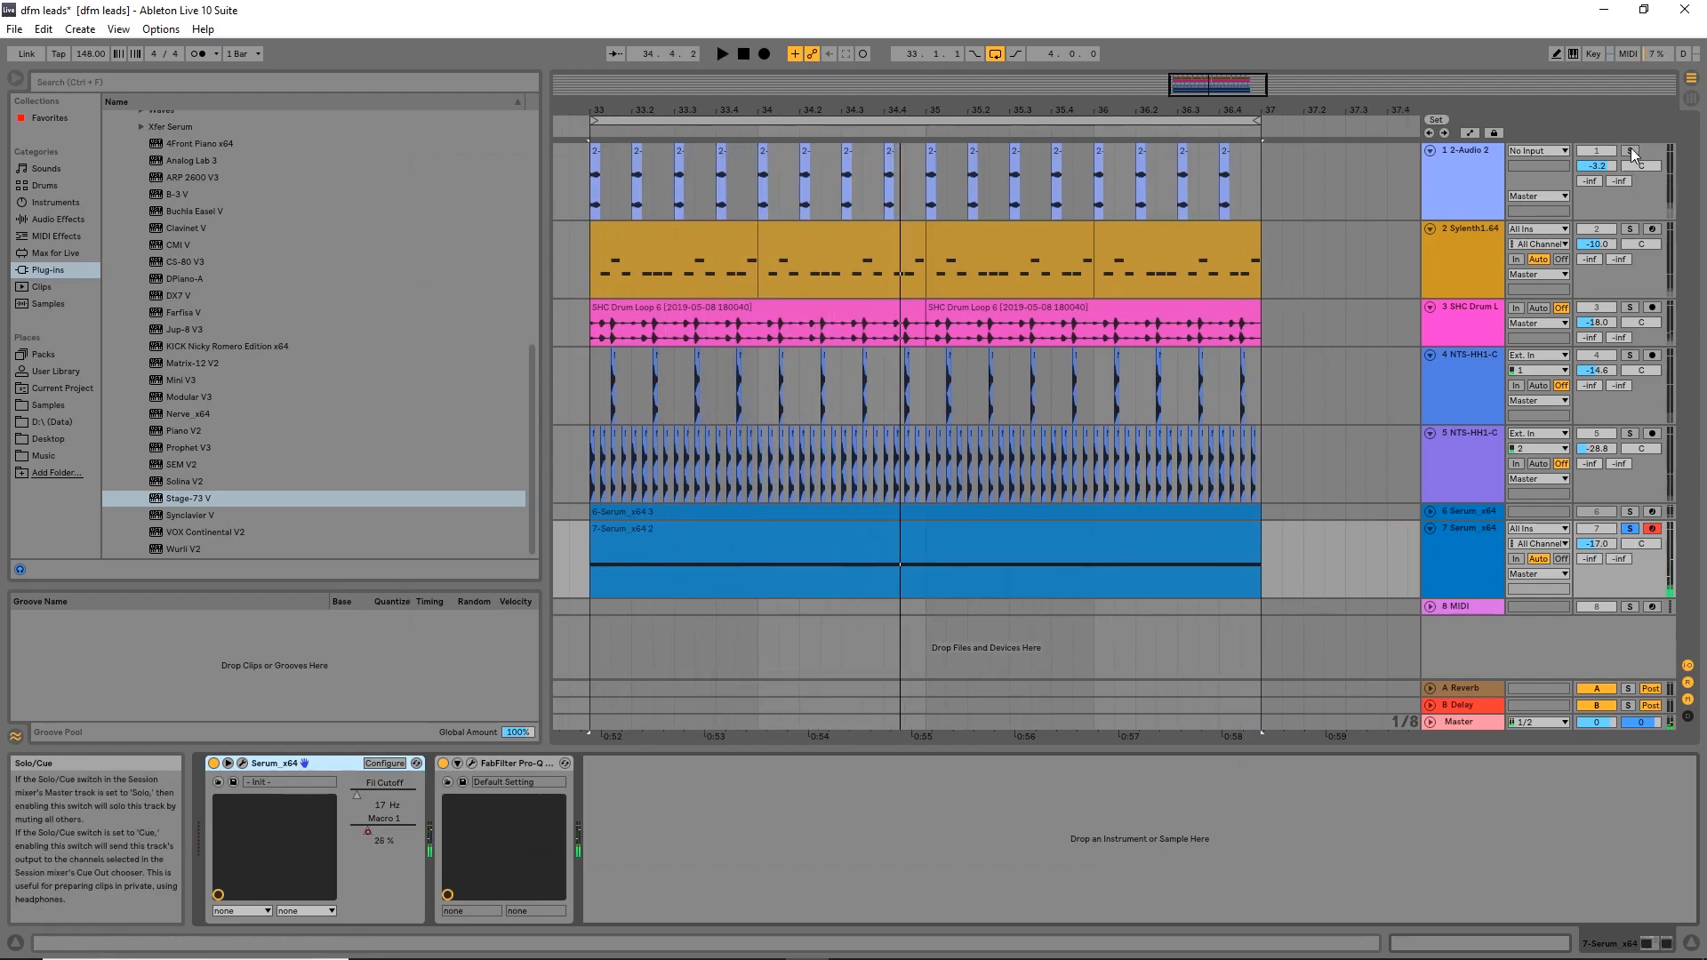
pyautogui.click(1630, 150)
pyautogui.click(1632, 230)
pyautogui.press('space')
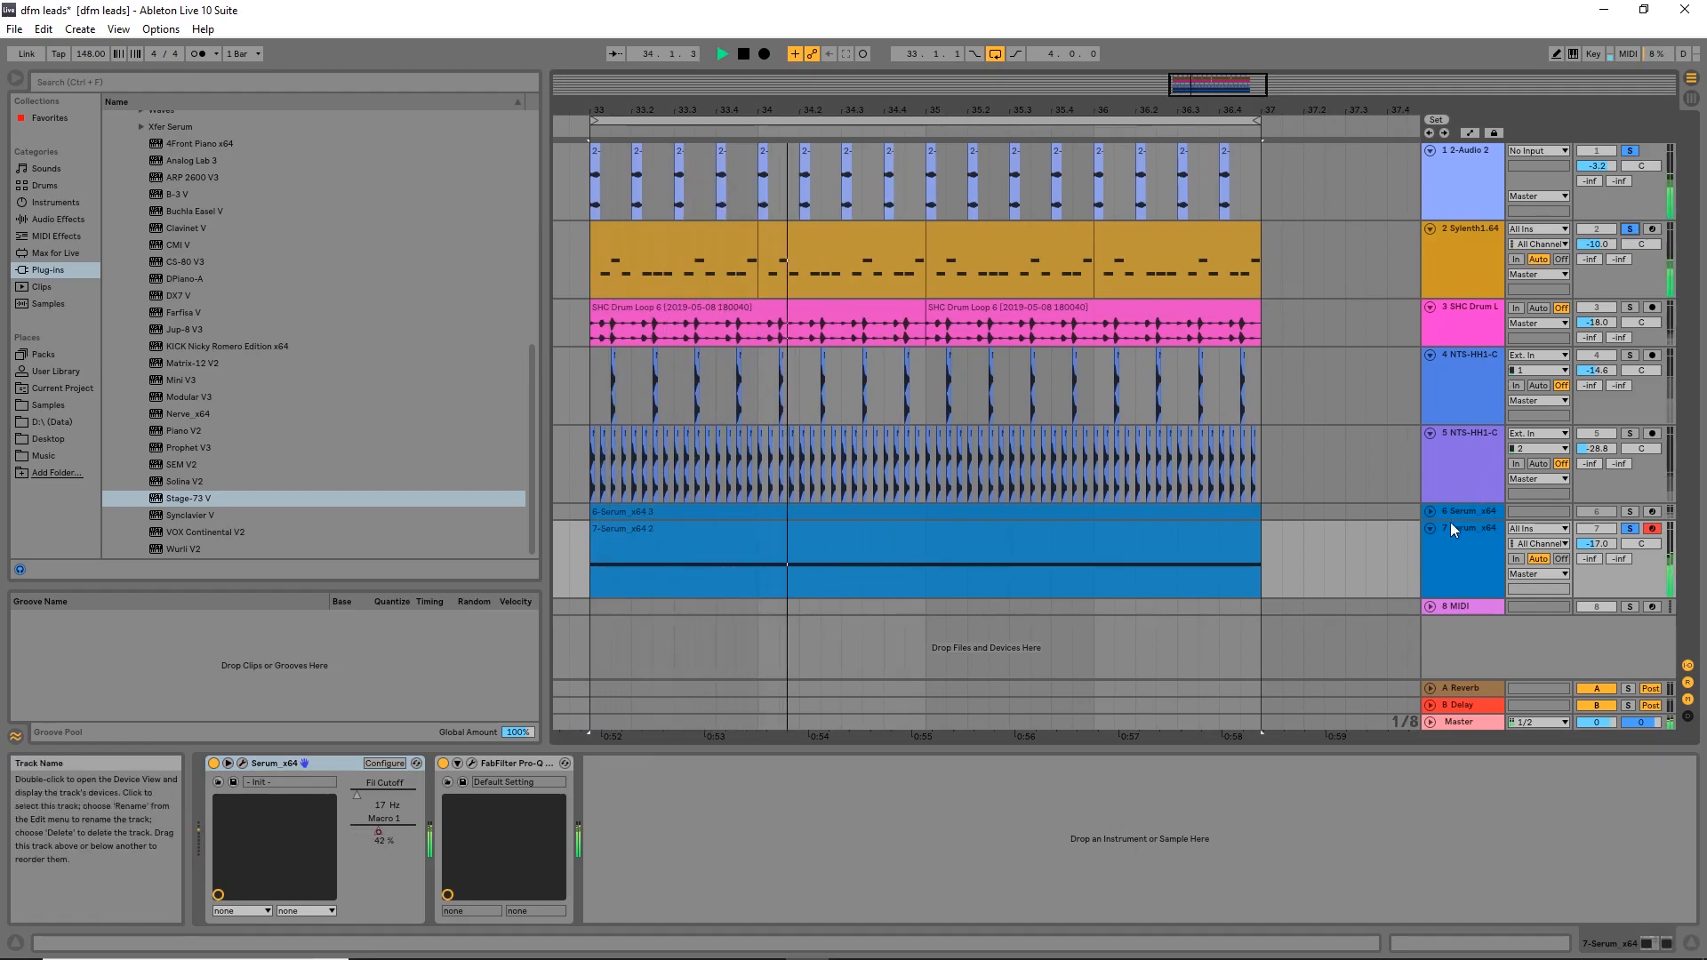
# Step: Show the automation lanes and raise the whole Macro 1 envelope slightly across the Serum clip
pyautogui.press('a')
pyautogui.click(624, 539)
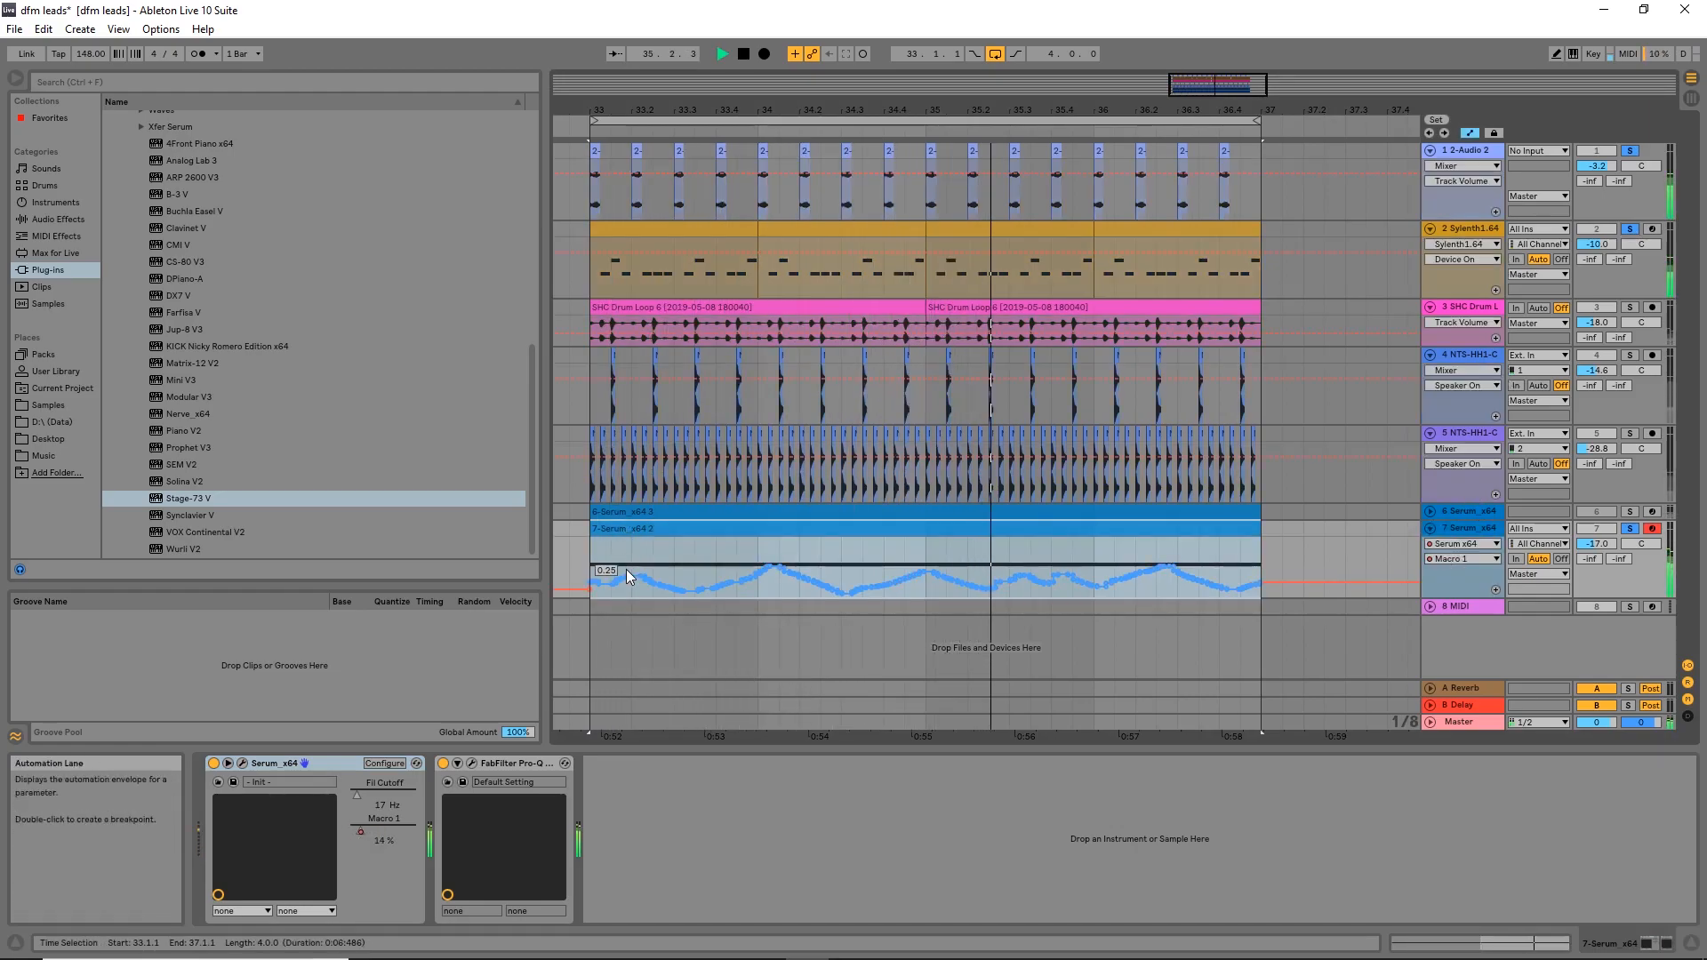
pyautogui.moveTo(635, 572); pyautogui.dragTo(685, 565)
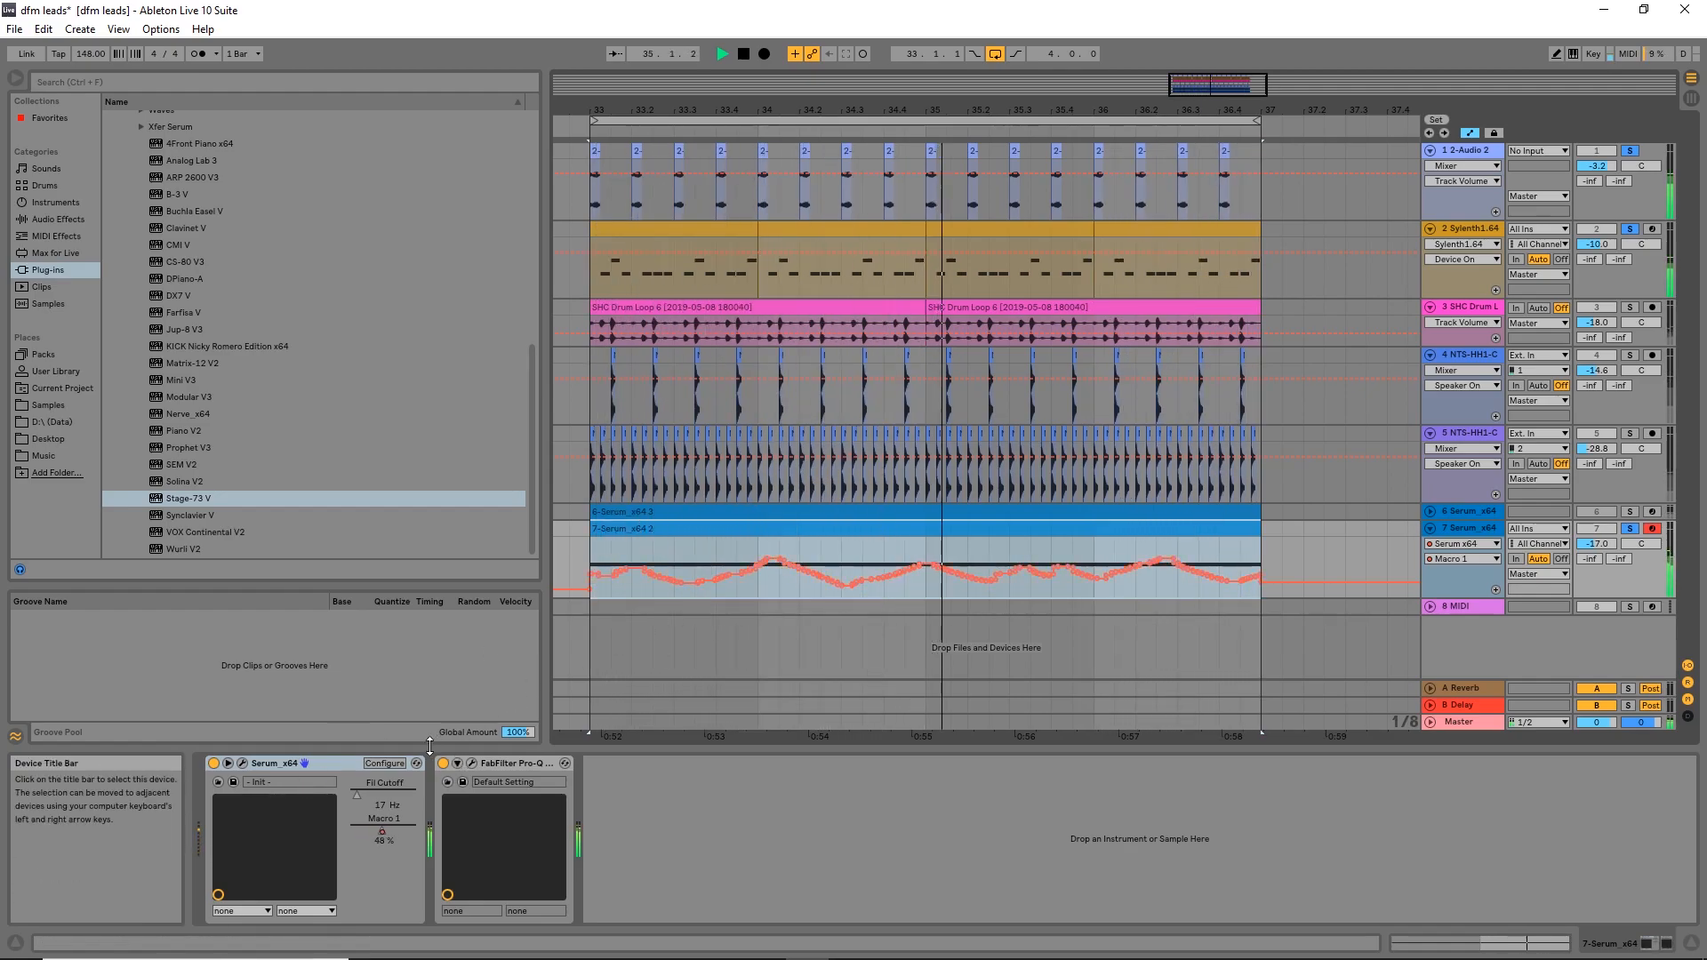
# Step: Reopen Serum, set the filter type to MG Low 24, stop playback, and view LFO 2's shape before closing the window
pyautogui.click(241, 763)
pyautogui.press('space')
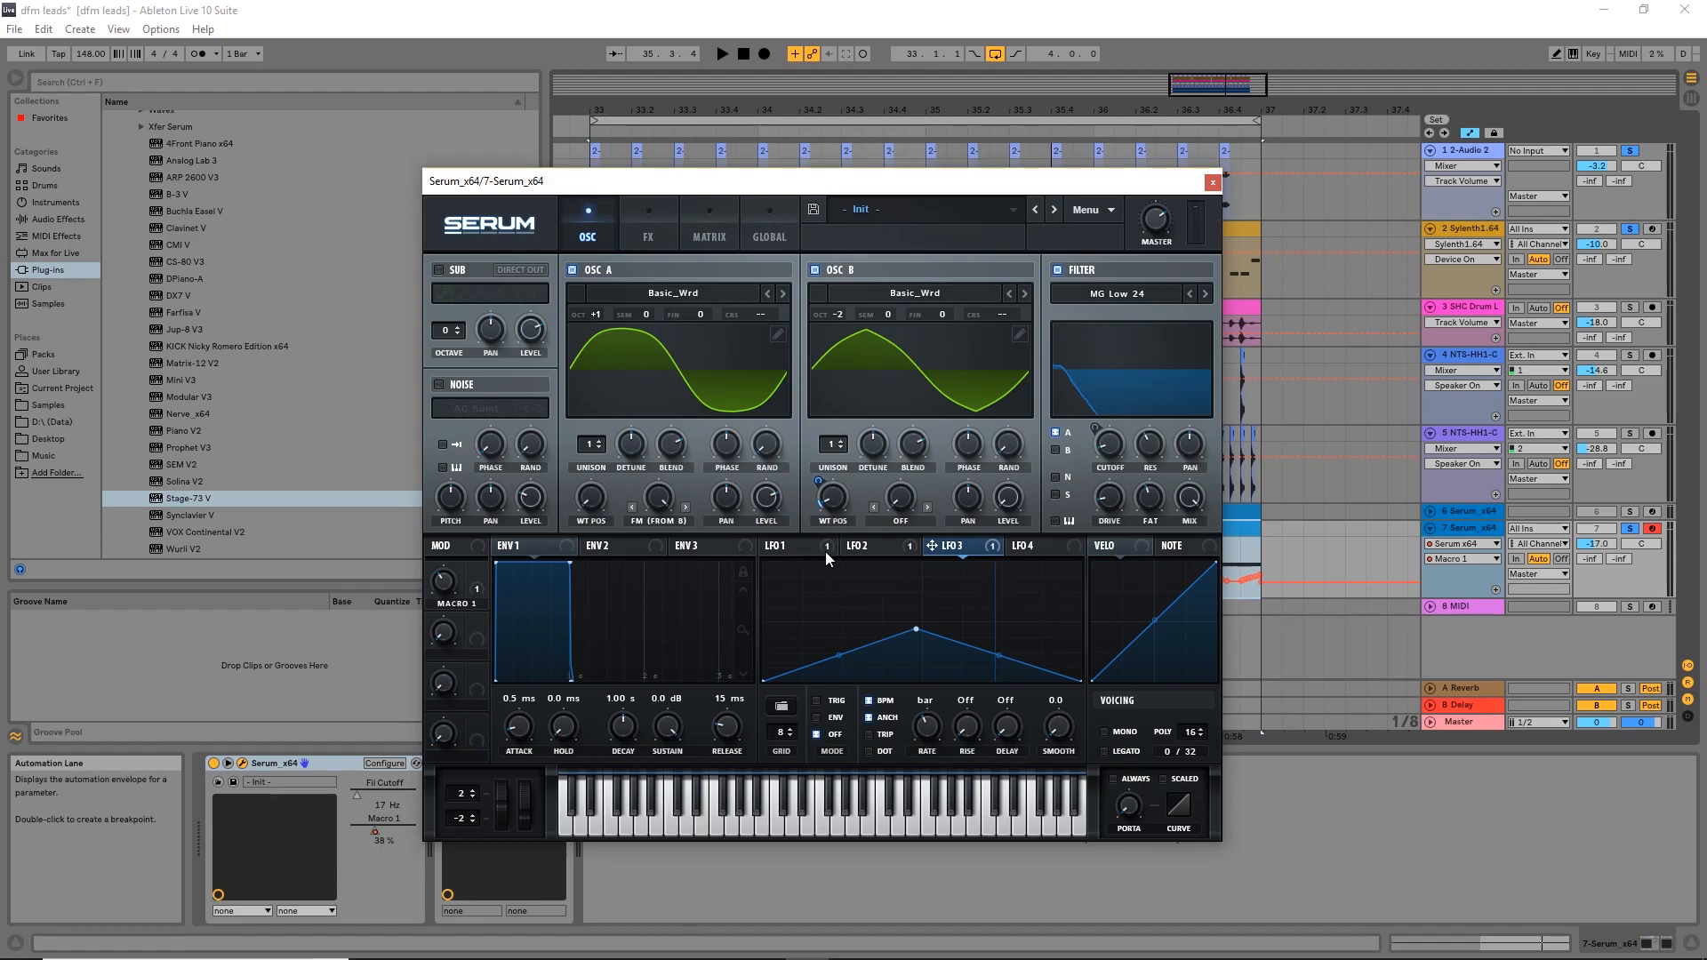
pyautogui.click(858, 547)
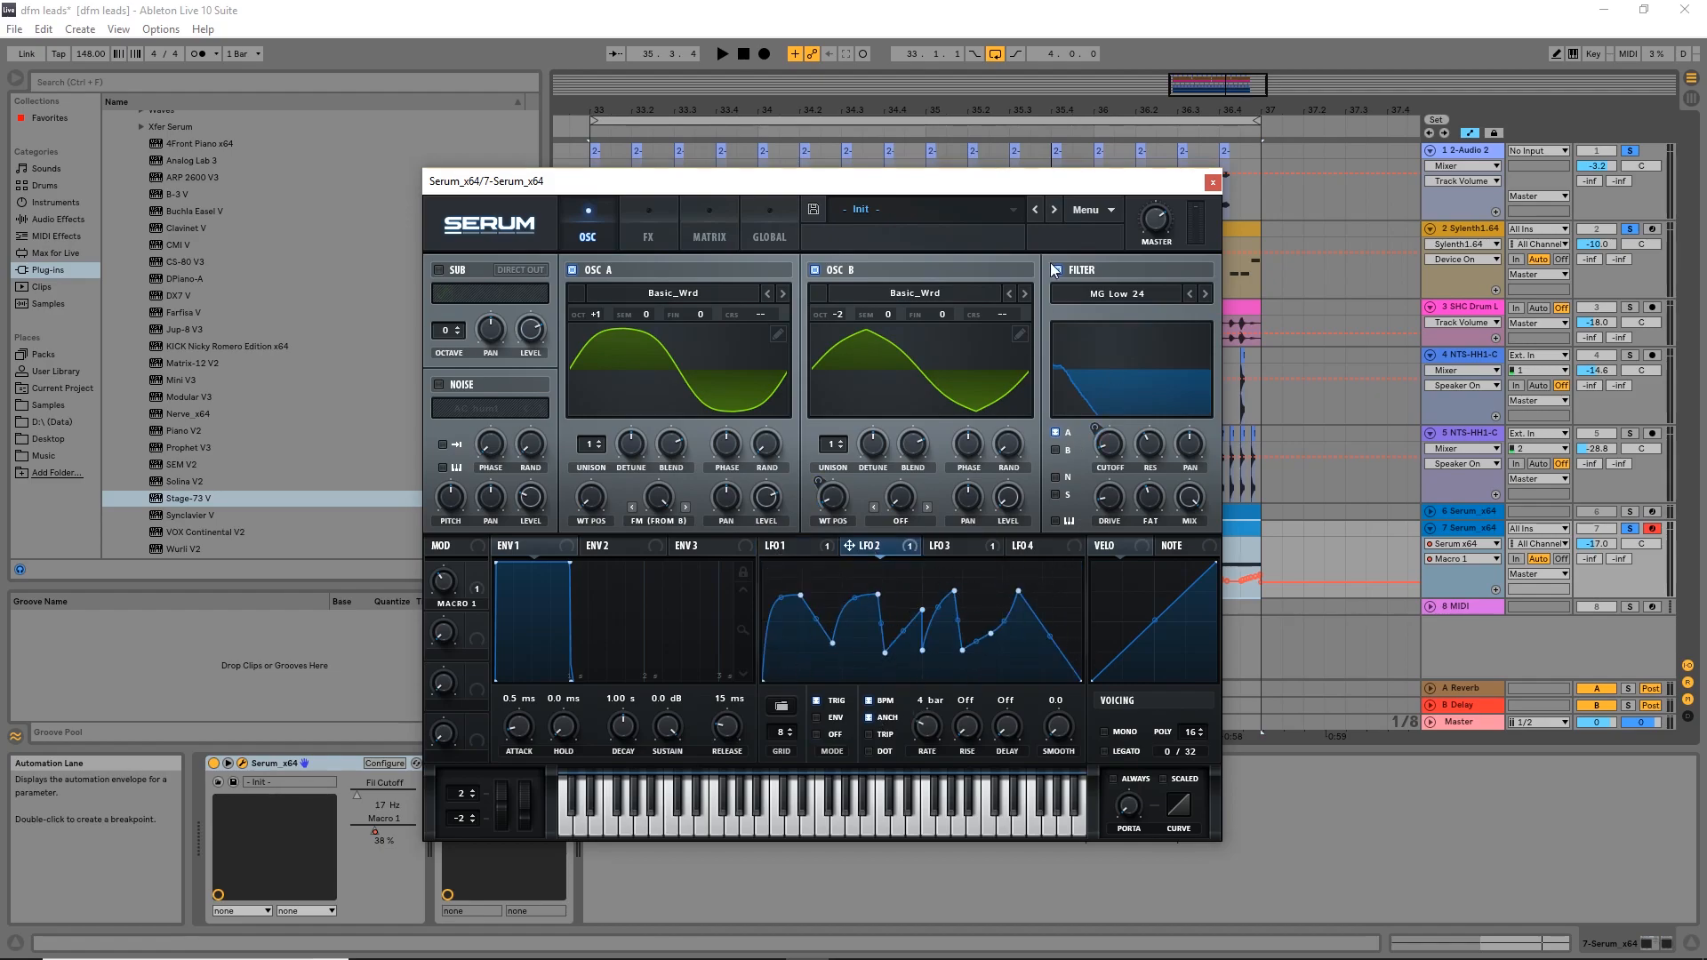
pyautogui.click(1210, 184)
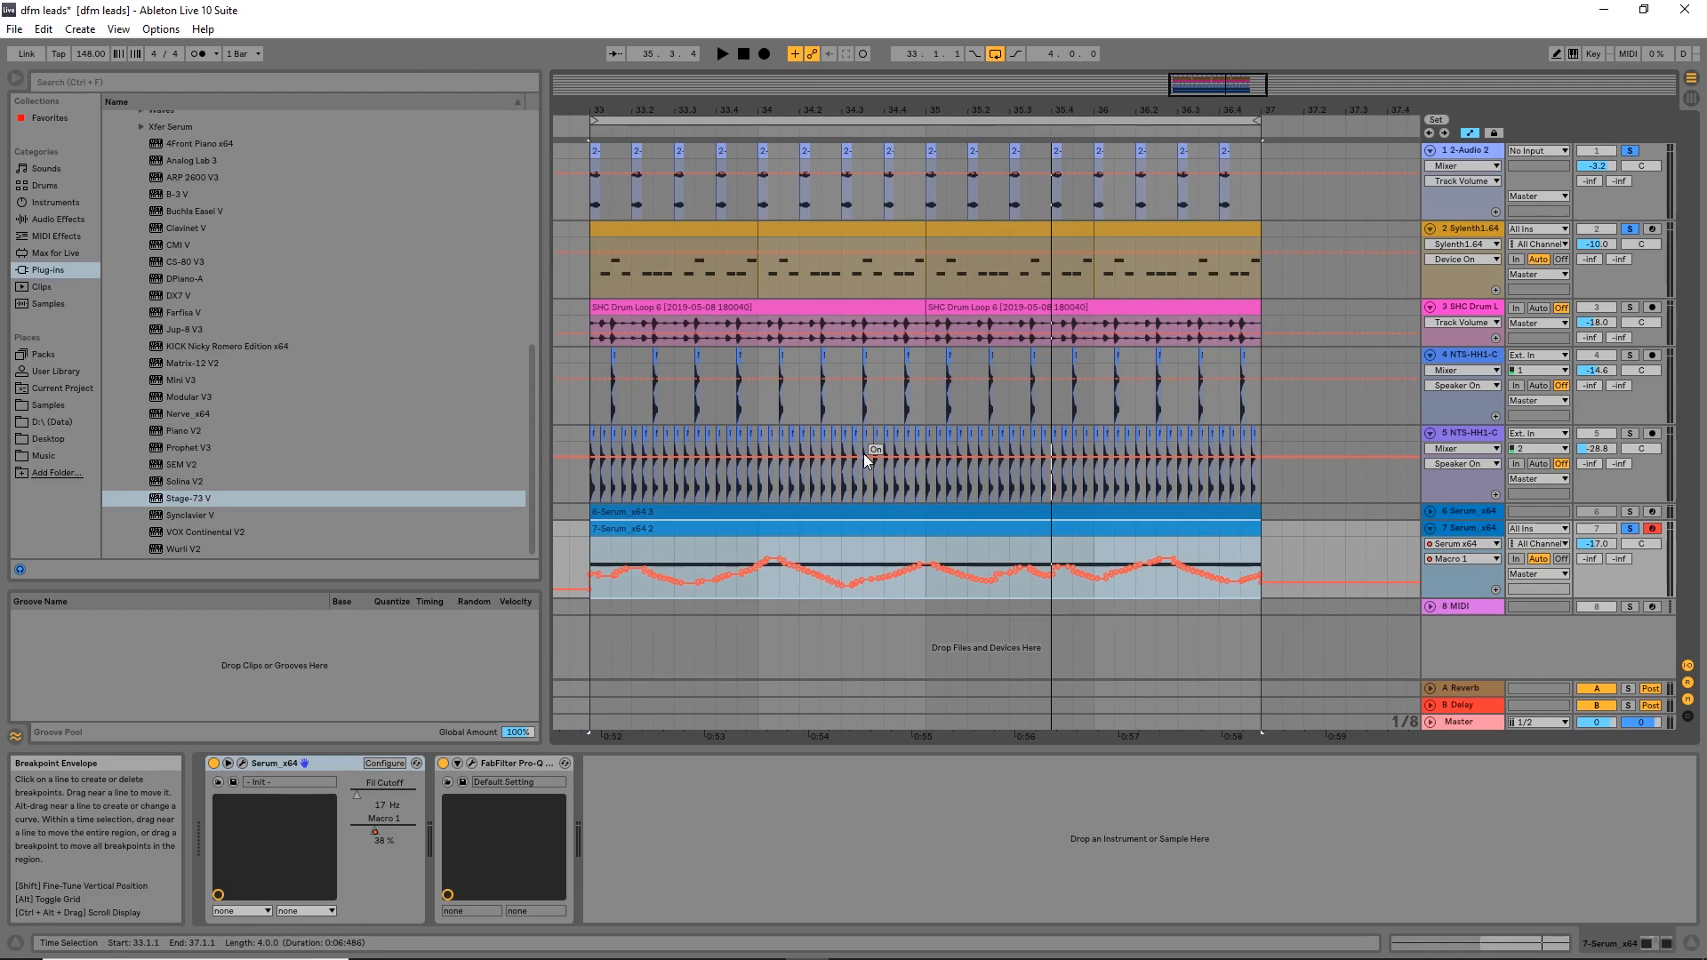
# Step: Look over the loop in the arrangement and hide the automation lanes
pyautogui.moveTo(903, 338); pyautogui.dragTo(913, 405)
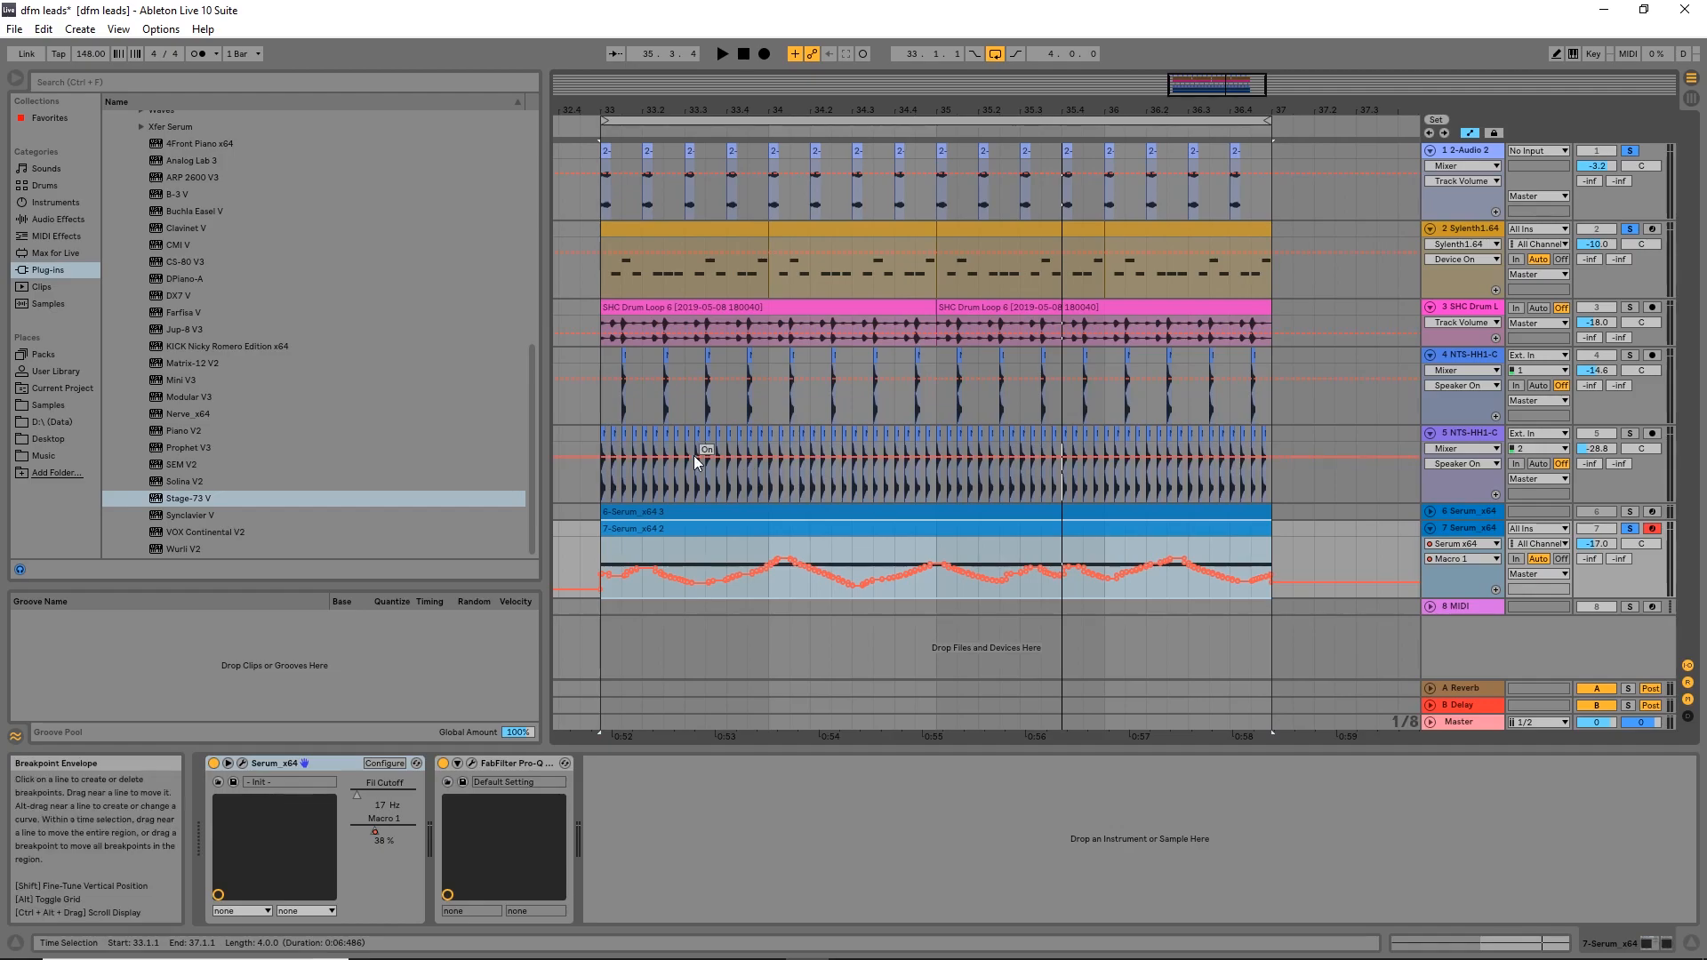
pyautogui.scroll(1, 754, 469)
pyautogui.scroll(-2, 864, 447)
pyautogui.moveTo(934, 354); pyautogui.dragTo(918, 416)
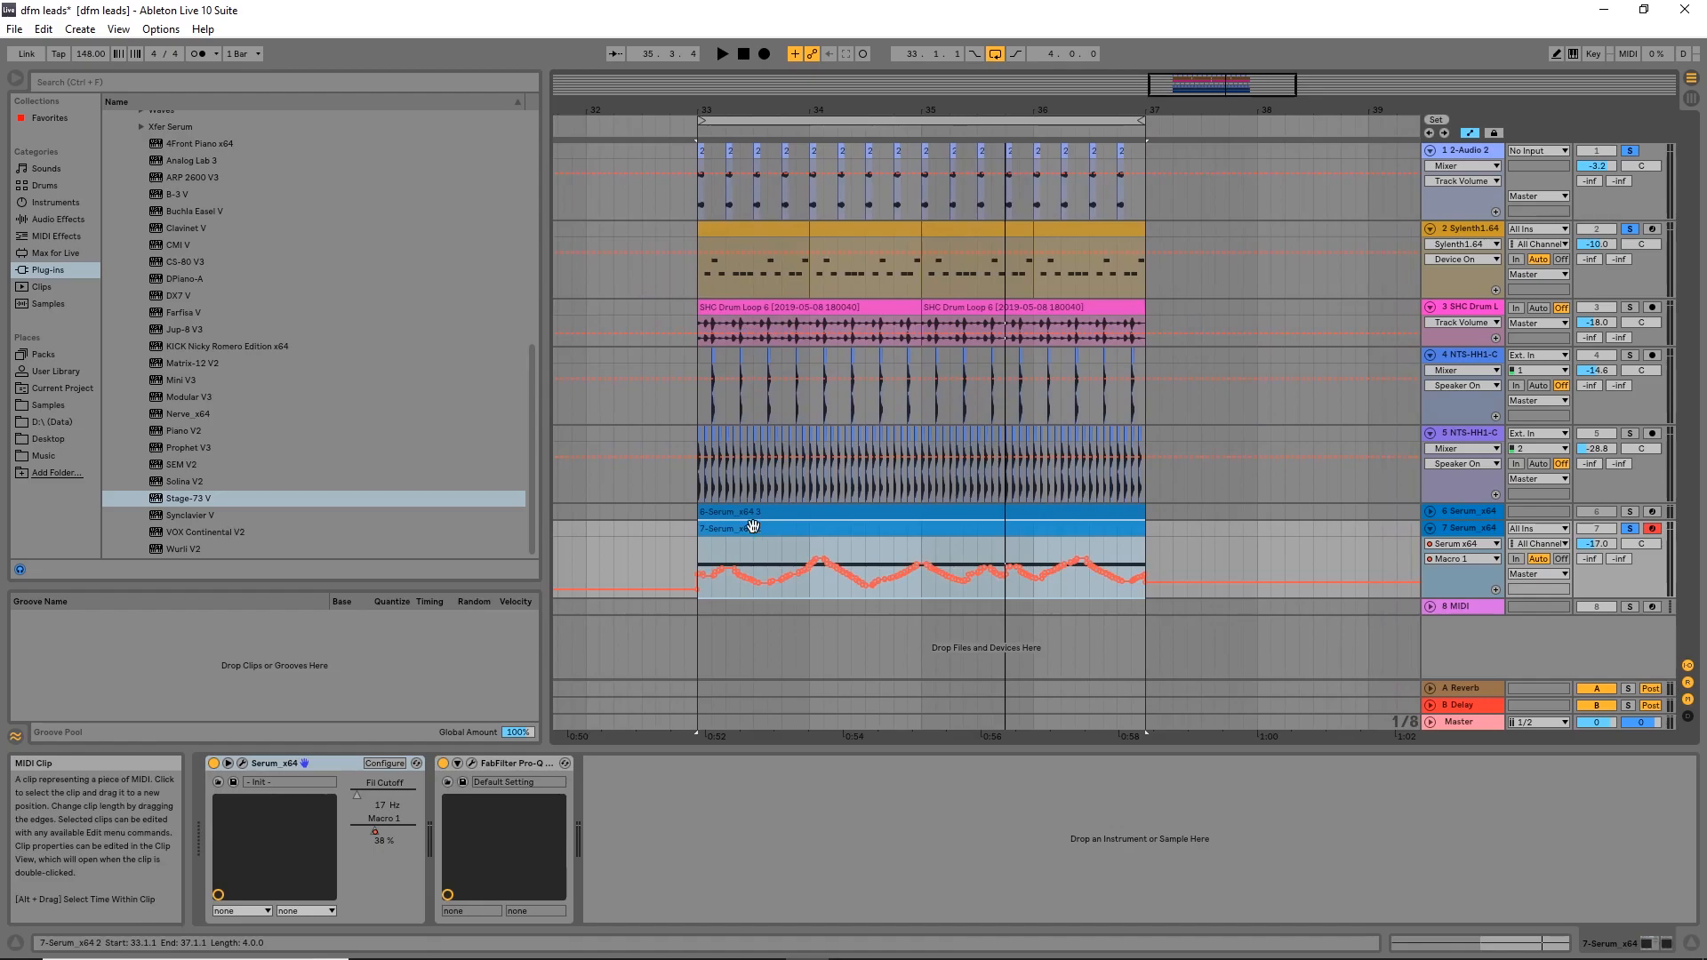
pyautogui.press('a')
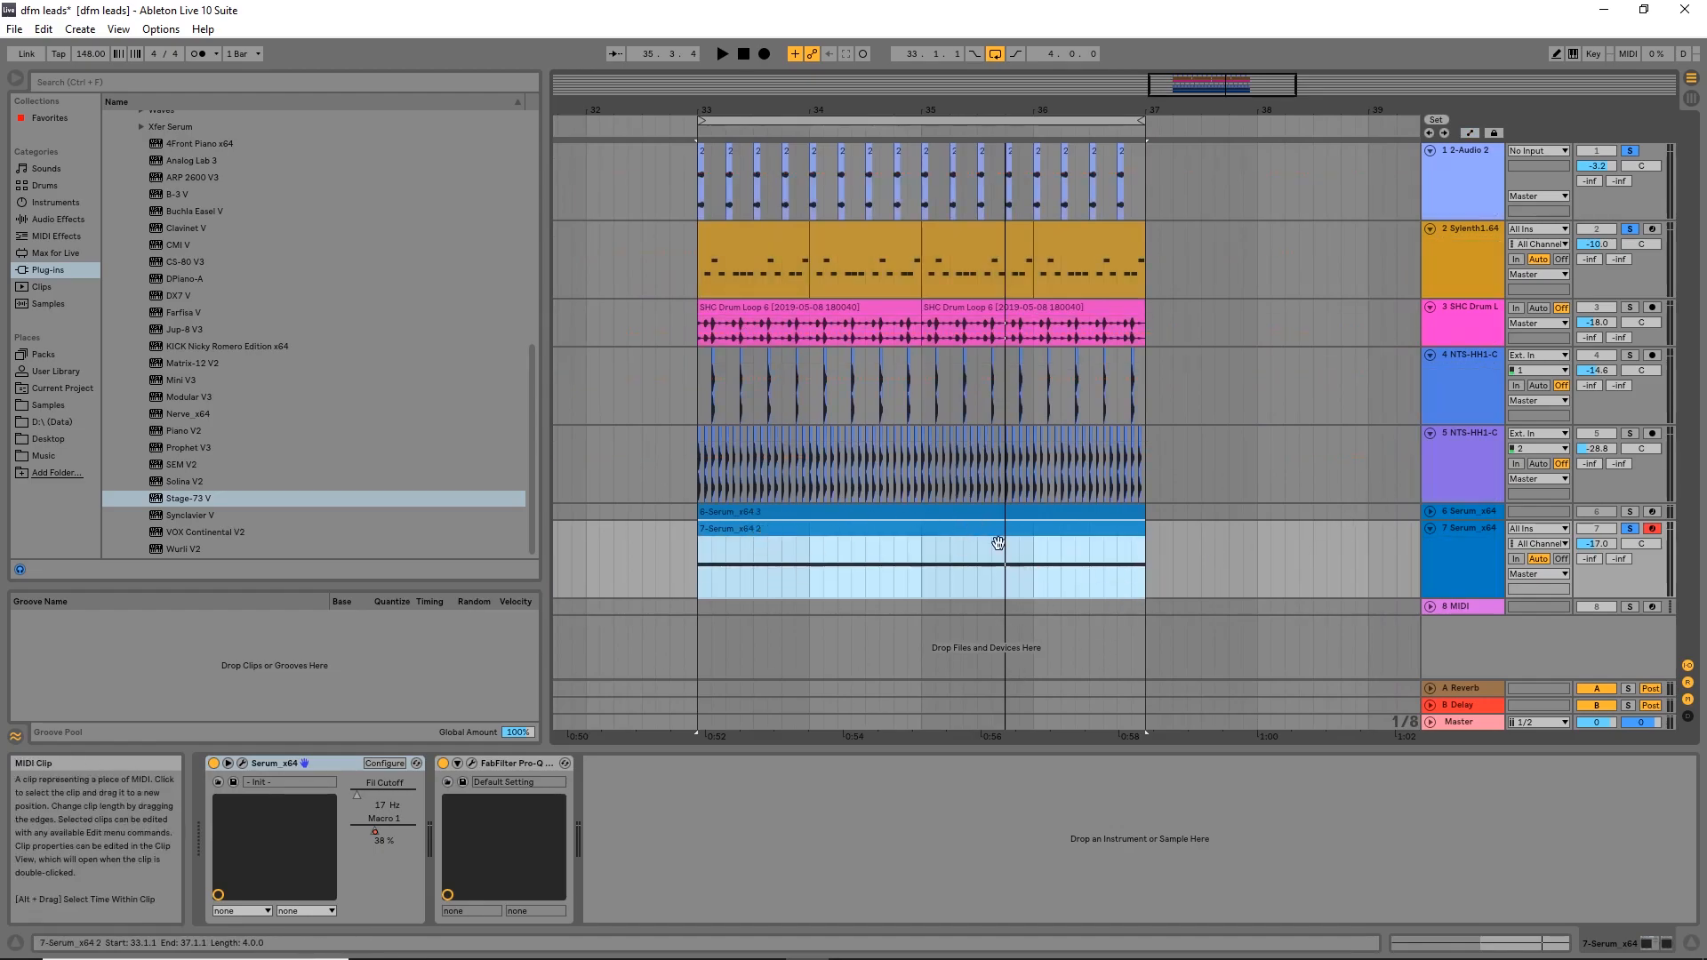
# Step: Unsolo the tracks and lower the 7 Serum_x64 track's volume to -19.7 dB while playing the full loop
pyautogui.click(1635, 530)
pyautogui.press('space')
pyautogui.moveTo(1597, 543)
pyautogui.mouseDown()
pyautogui.moveTo(1597, 576)
pyautogui.moveTo(1599, 551)
pyautogui.mouseUp()
pyautogui.press('space')
pyautogui.doubleClick(1466, 546)
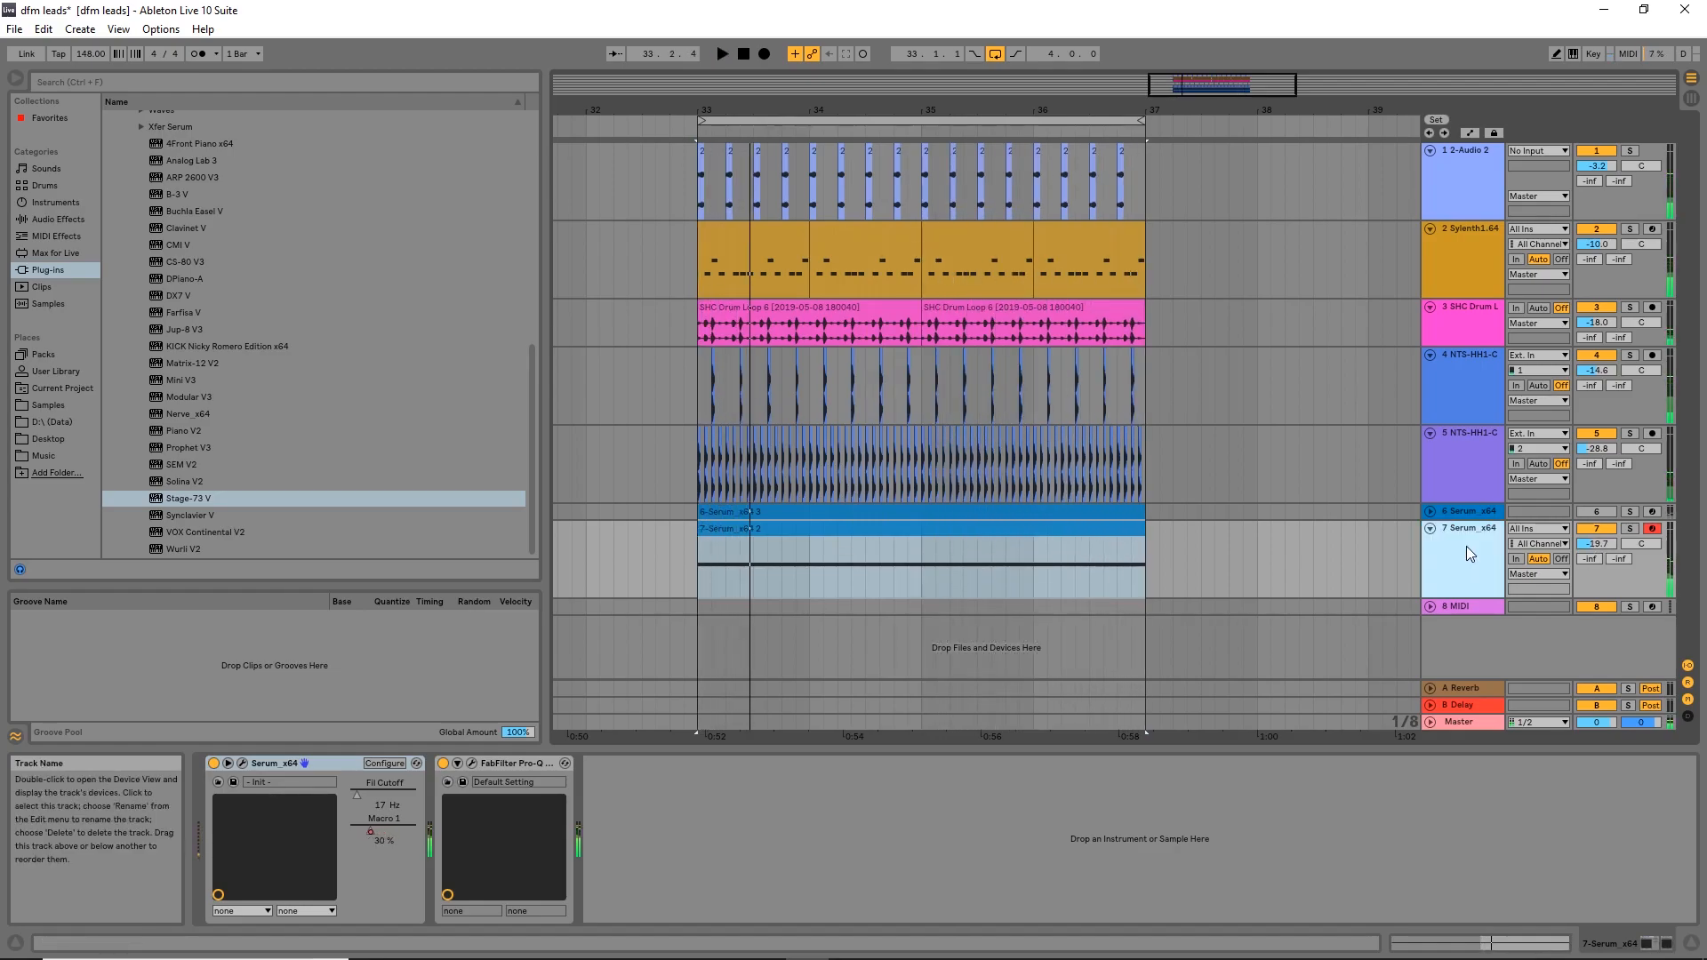
pyautogui.click(855, 544)
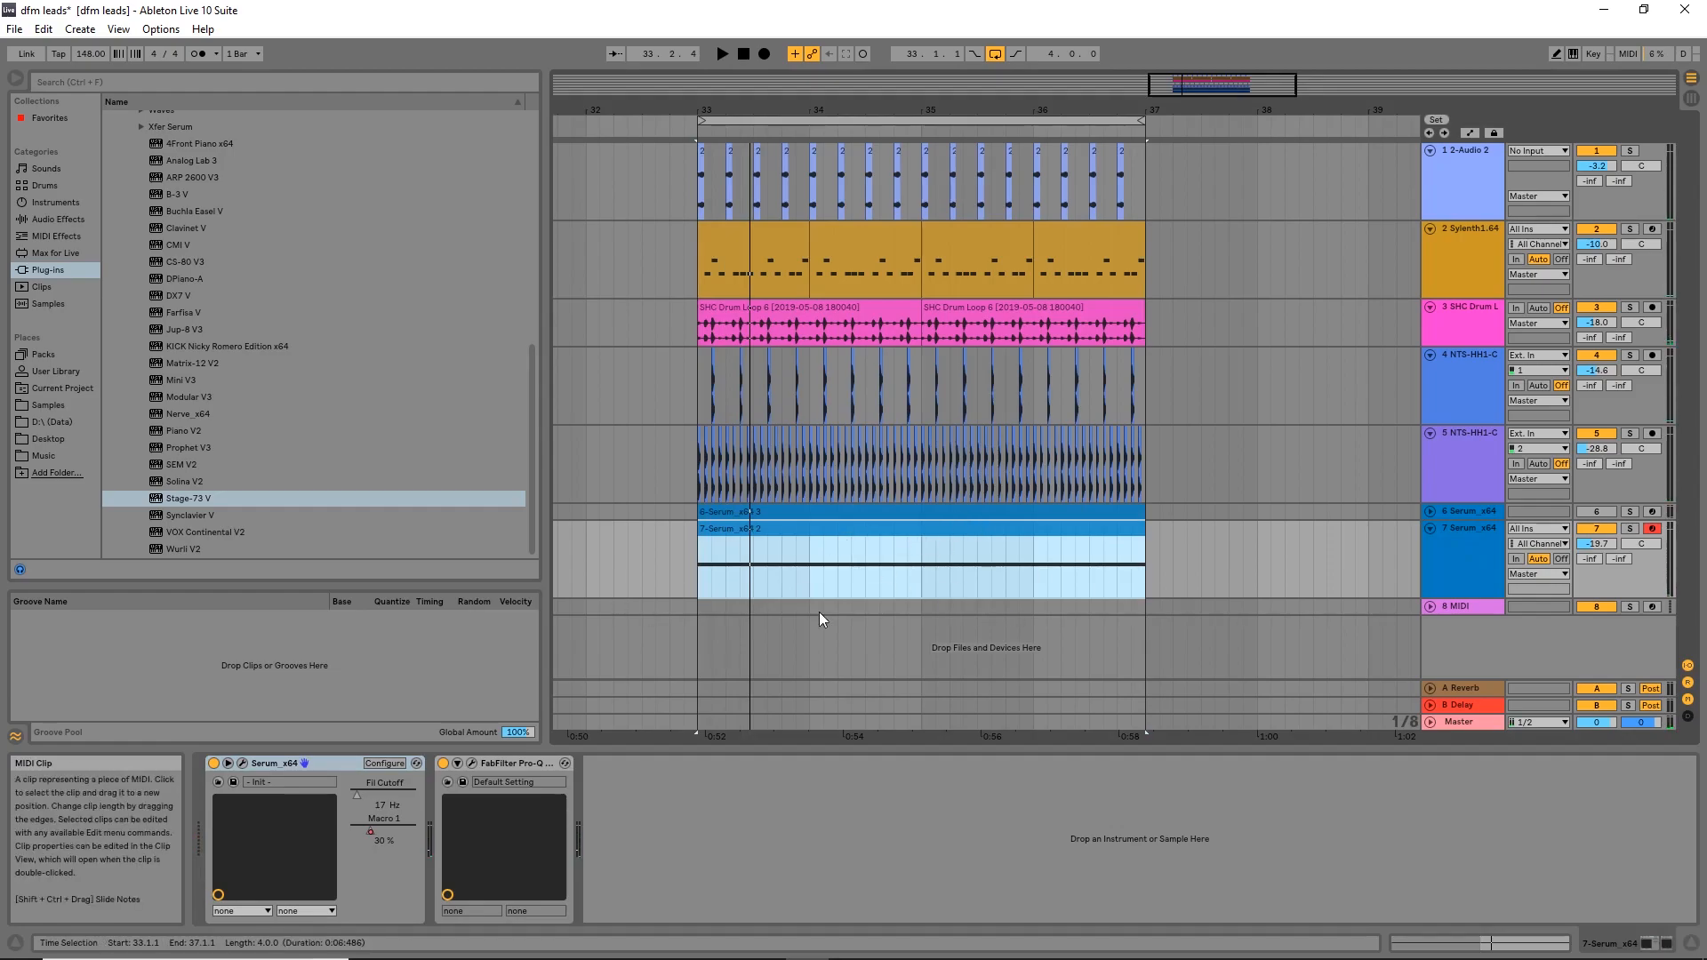
# Step: Solo the 7 Serum_x64 track to play back the lead alone, and select its MIDI clip
pyautogui.click(1630, 529)
pyautogui.press('space')
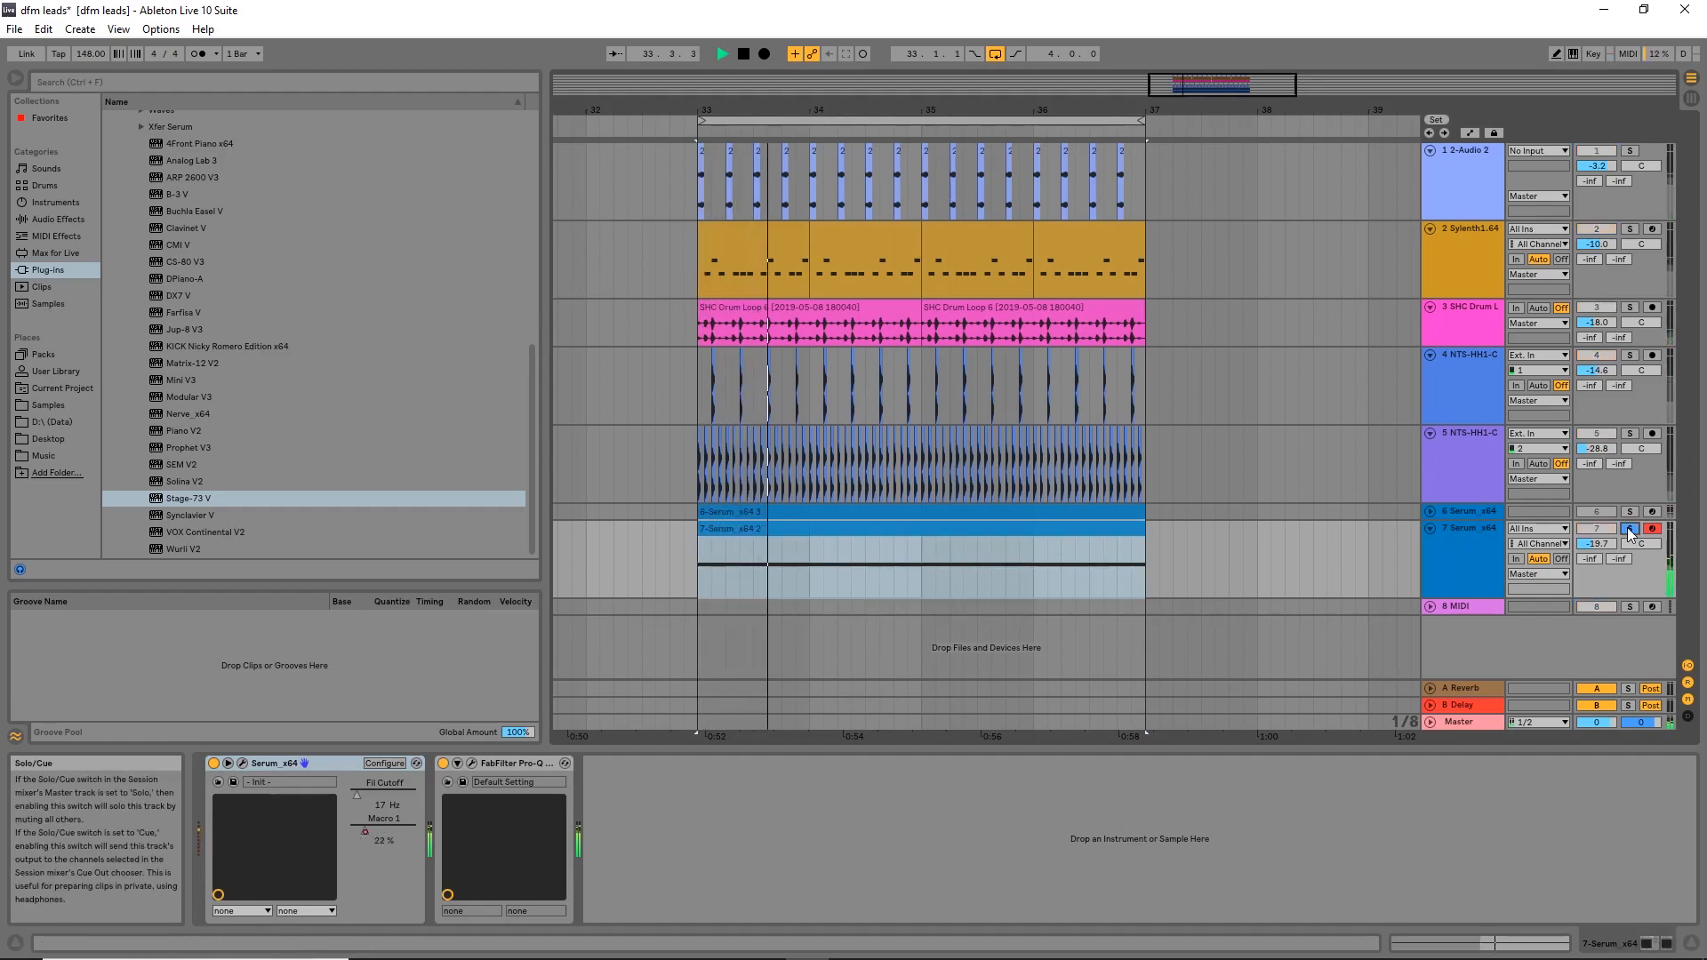
pyautogui.press('space')
pyautogui.doubleClick(1439, 549)
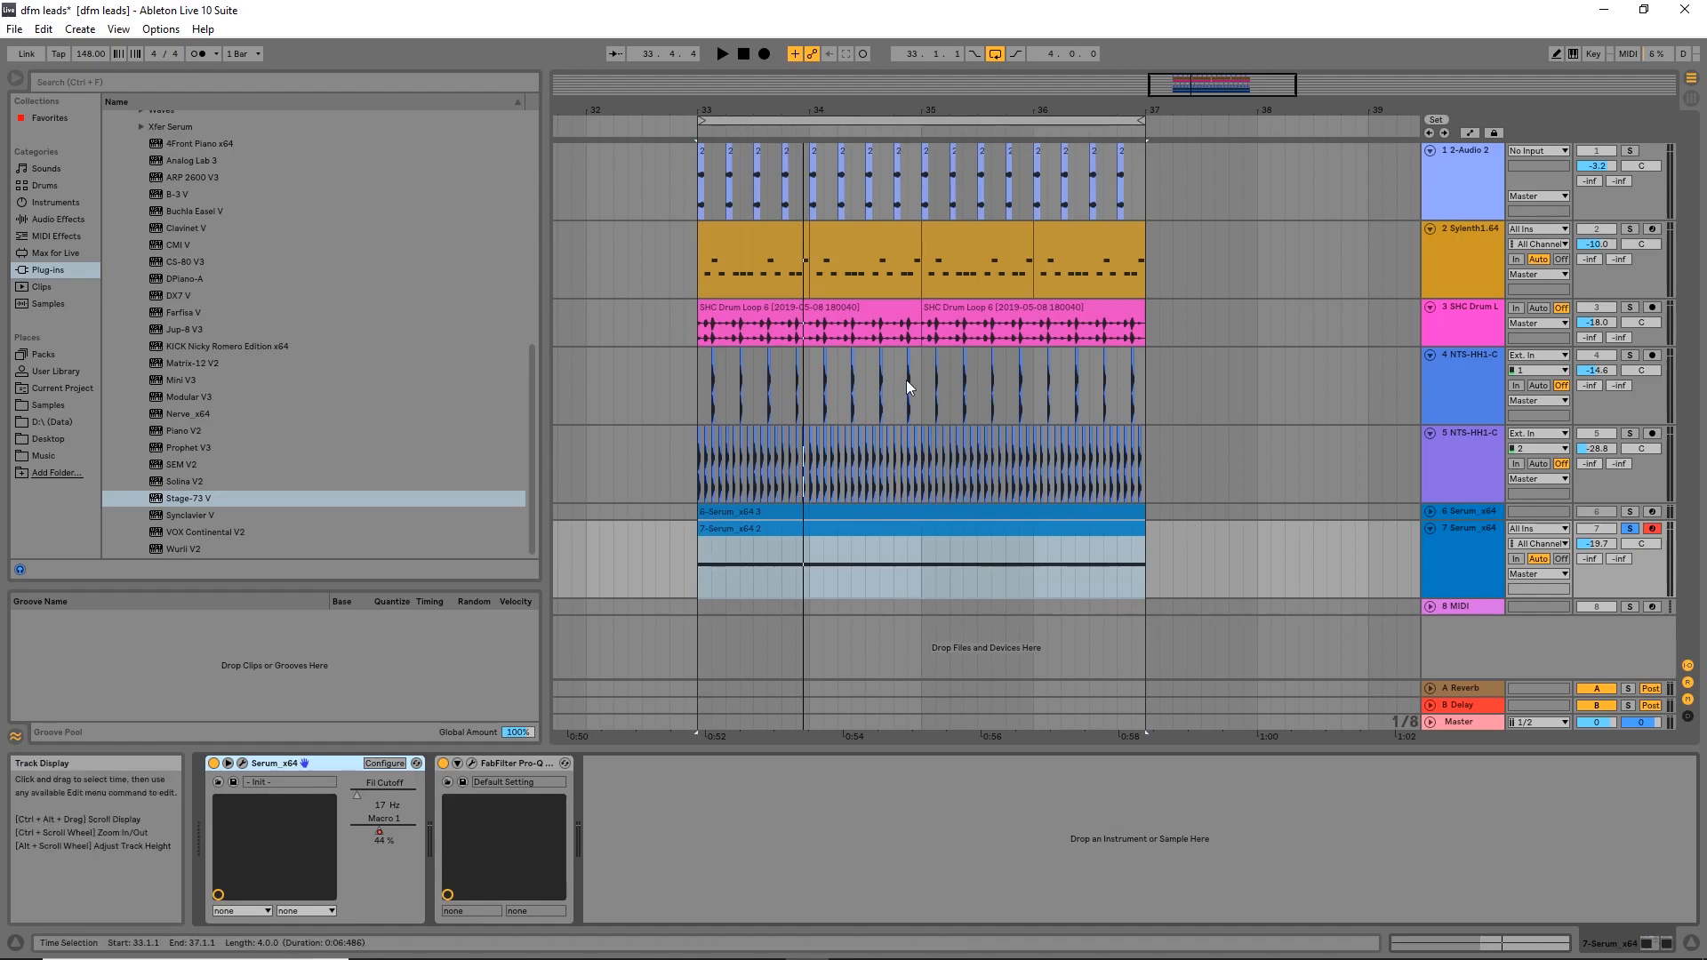
pyautogui.click(925, 526)
pyautogui.click(1453, 562)
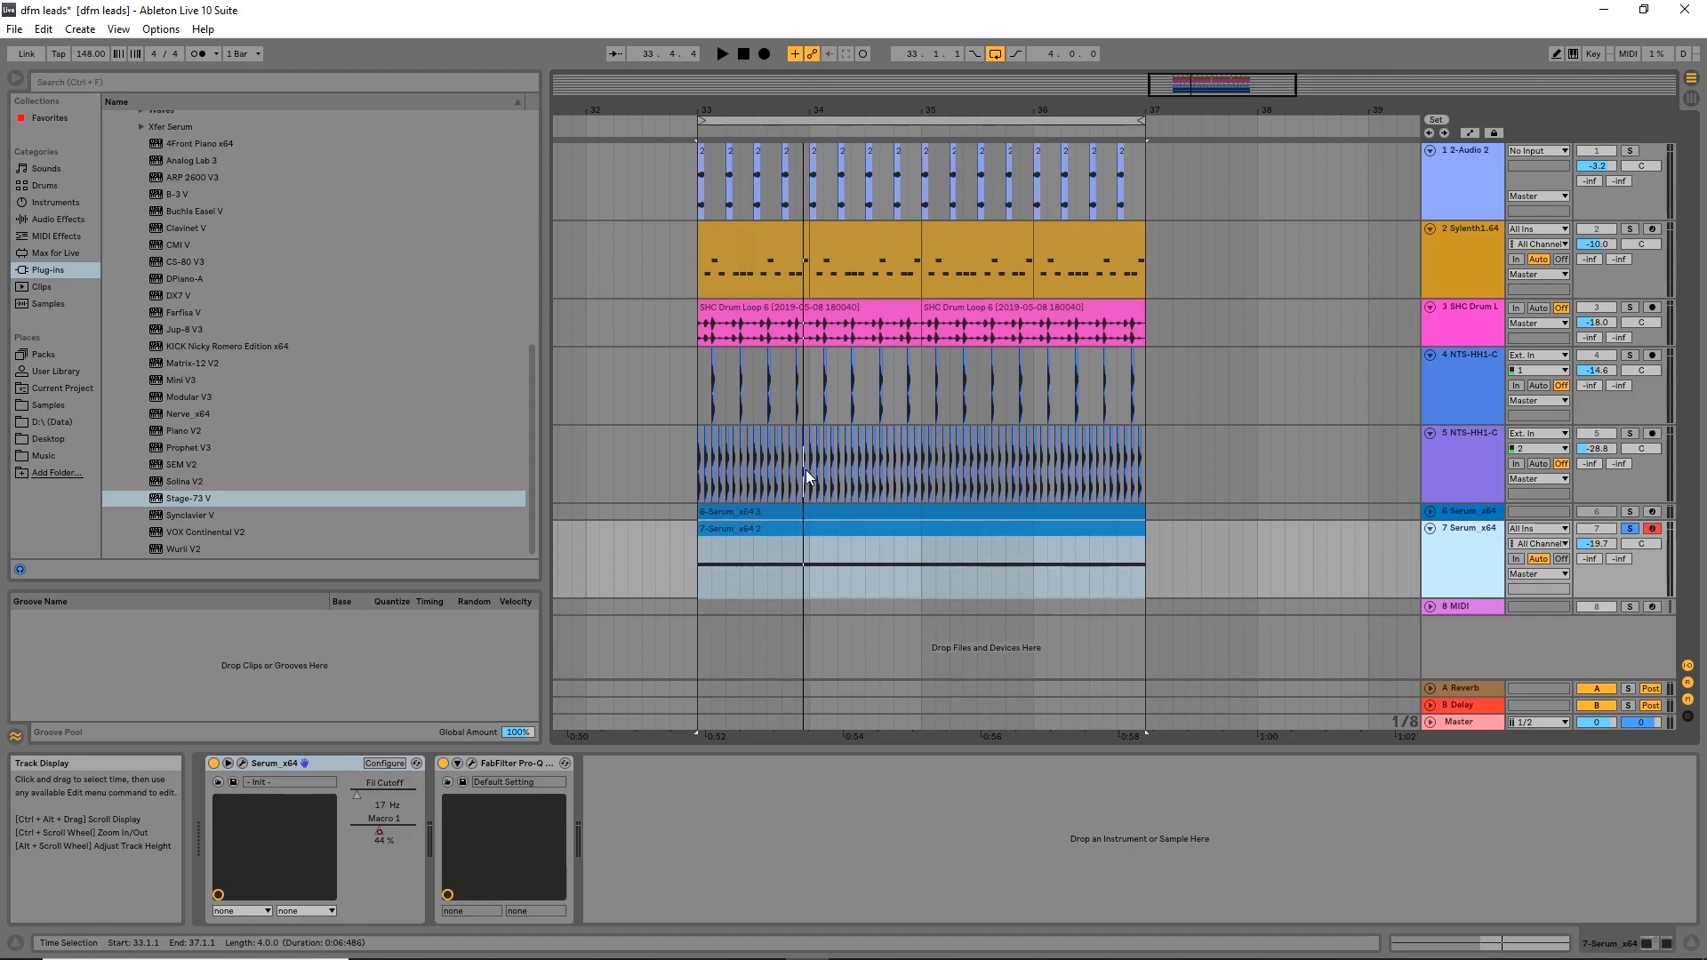
pyautogui.click(813, 532)
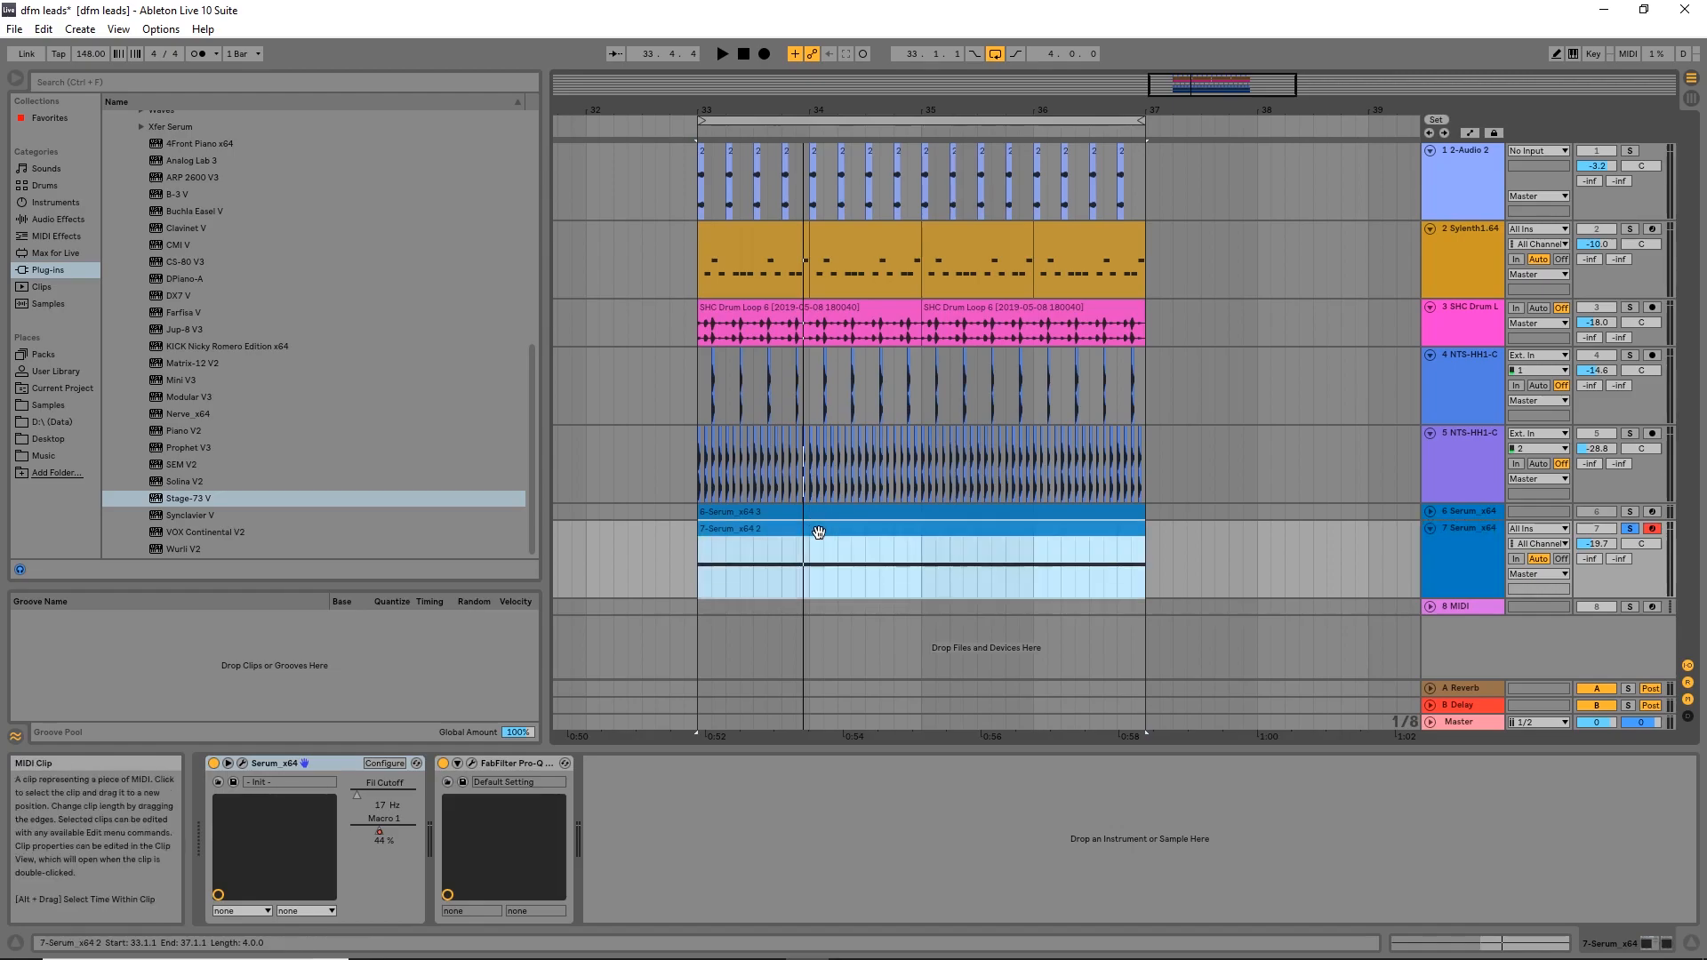